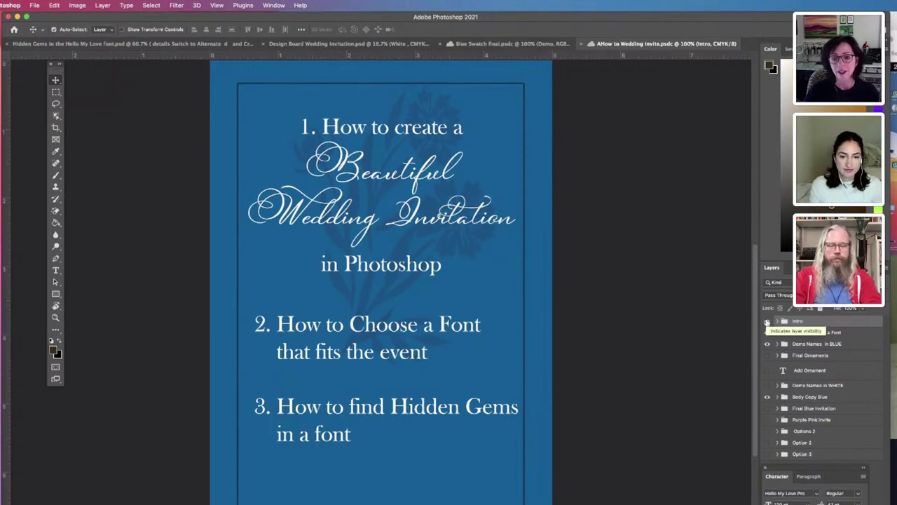
- Hide the Intro and How to Choose a Font layer groups and expand the Demo Names in BLUE group
click(767, 322)
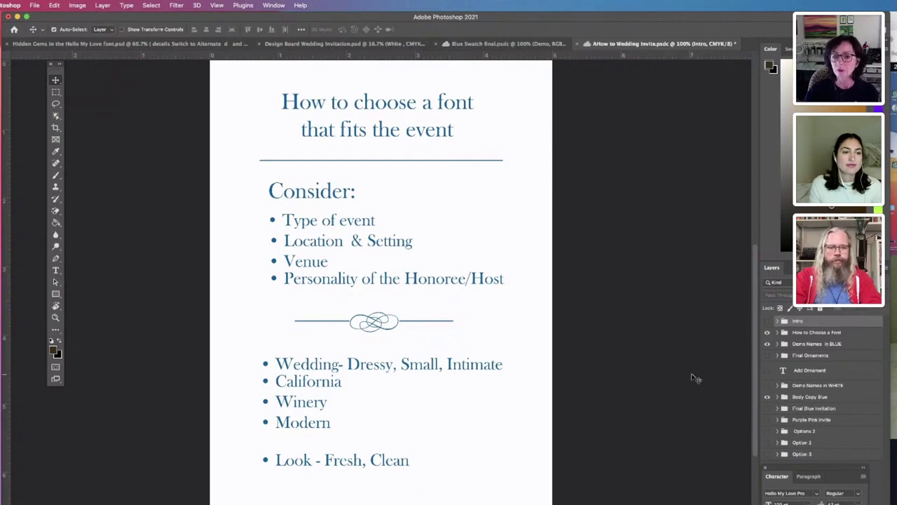
click(767, 333)
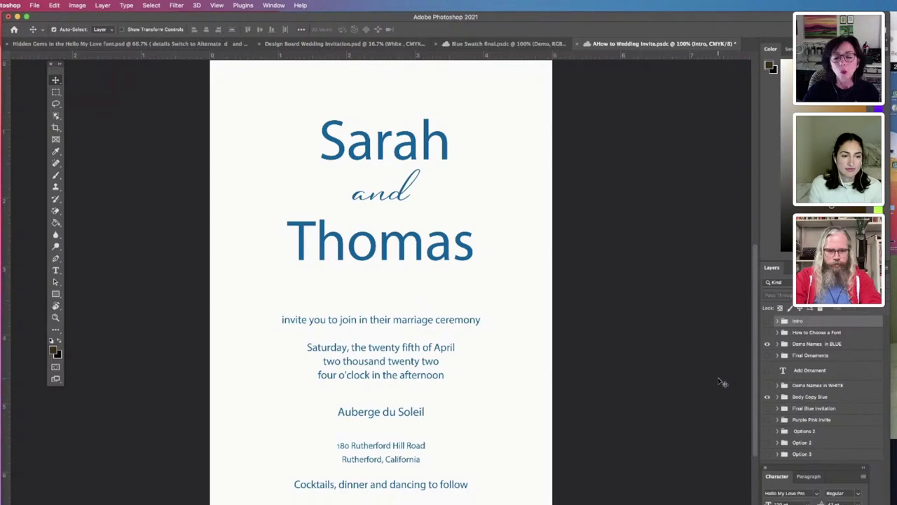
click(779, 344)
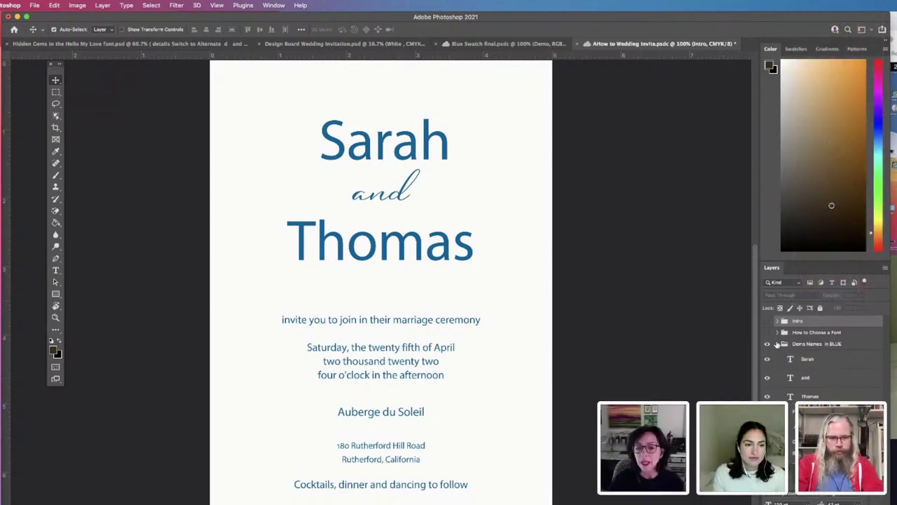
- Set the upper name's font to Hello My Love Pro, filtering the font list to Adobe Fonts of the Script class
click(791, 360)
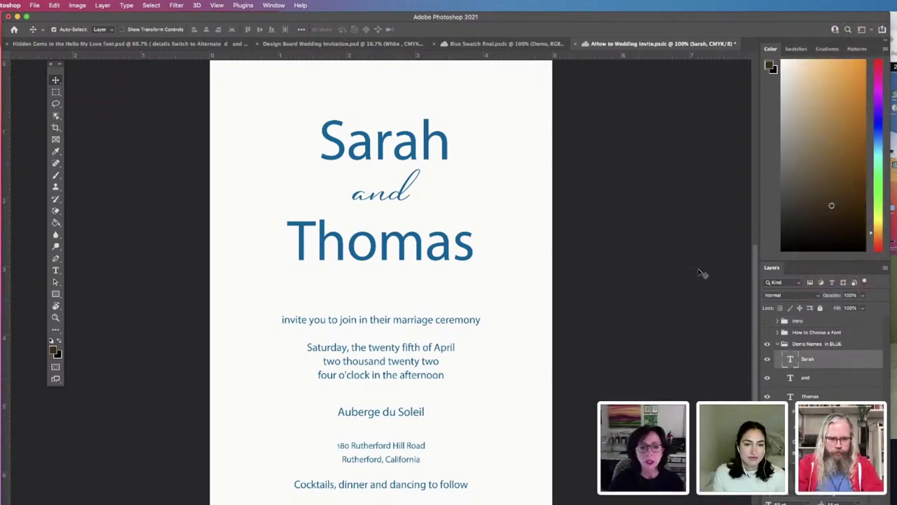
double_click(403, 151)
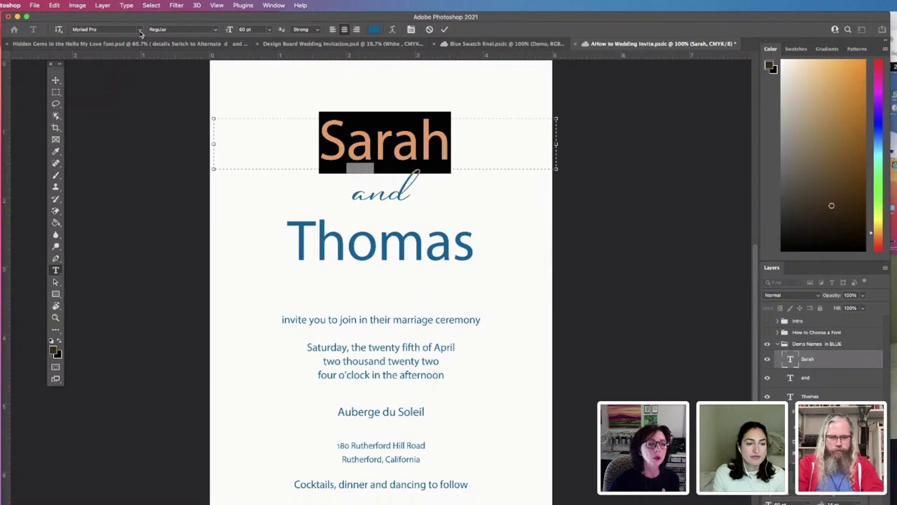
click(141, 31)
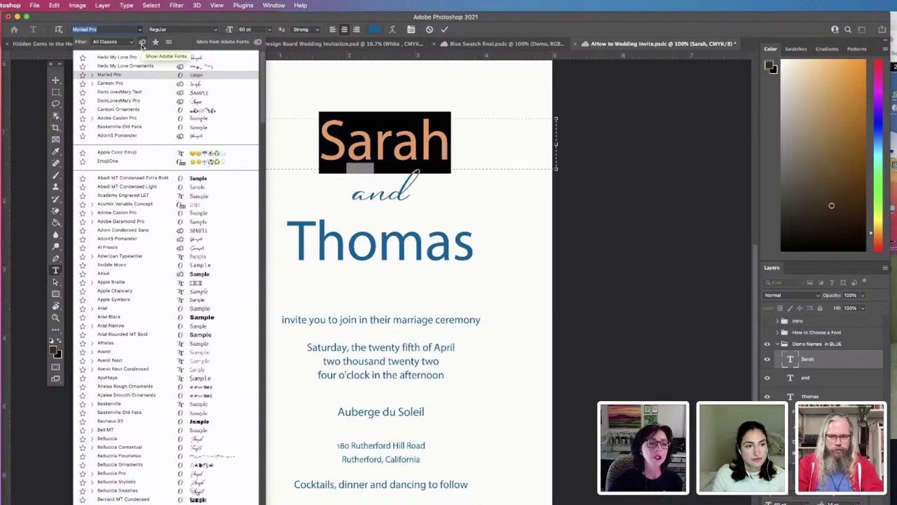
click(142, 43)
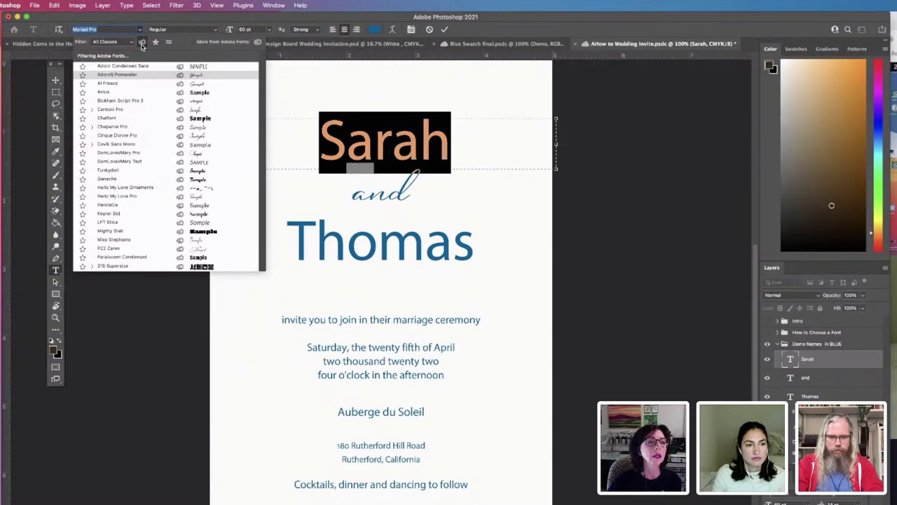
click(132, 43)
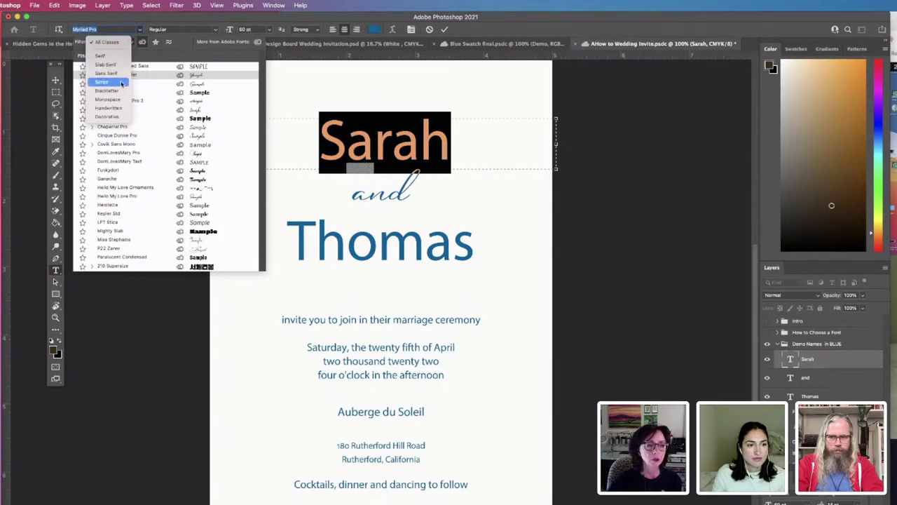
click(121, 83)
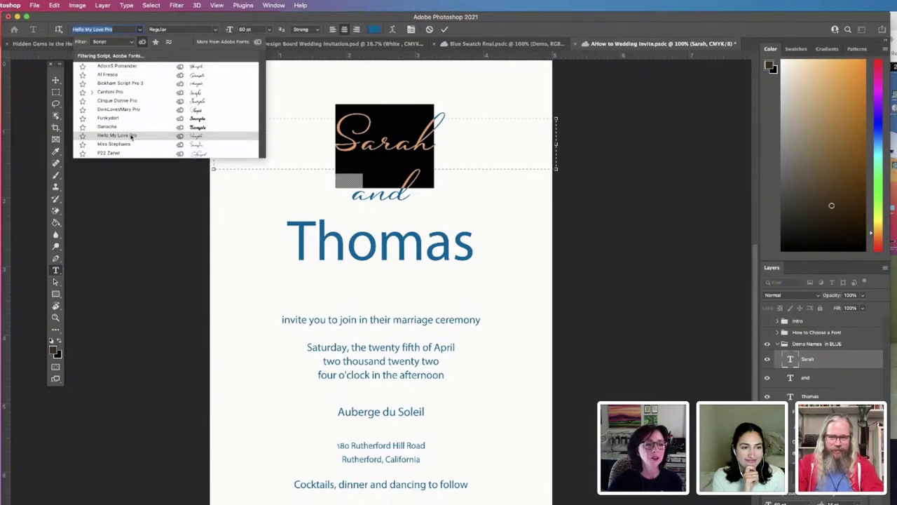
click(131, 137)
click(359, 146)
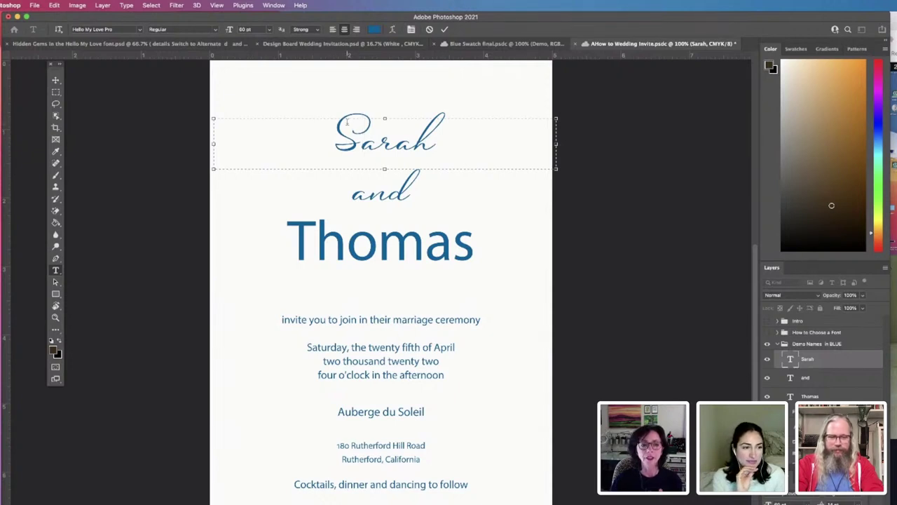
- Select the initial S of the upper name and open the Glyphs view for its font
click(343, 122)
drag(347, 122, 350, 124)
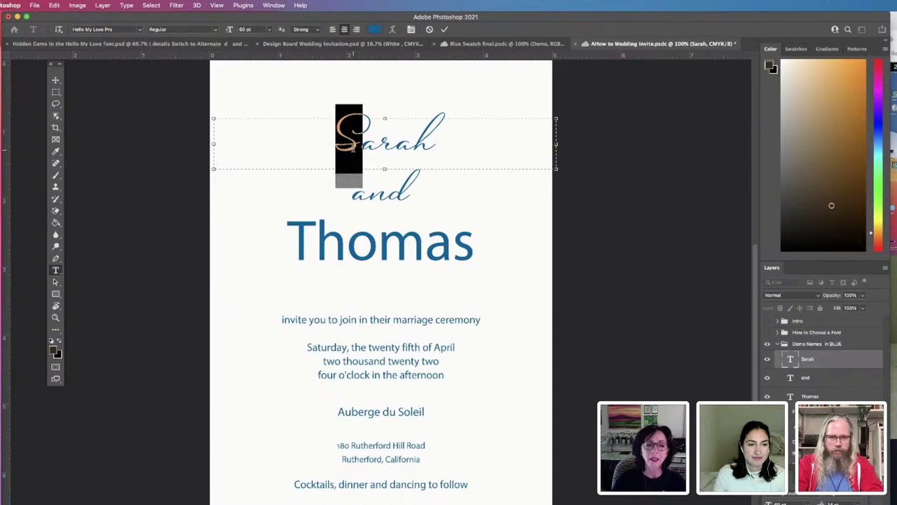
right_click(354, 151)
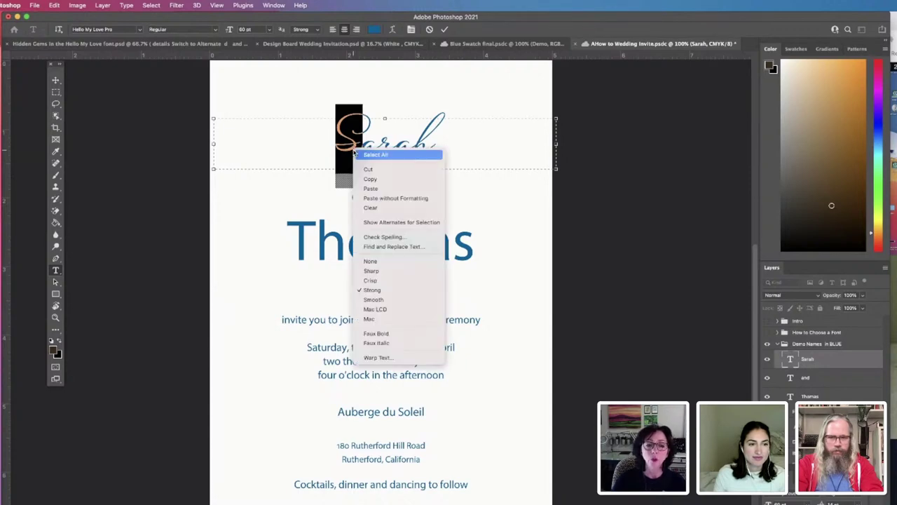
click(397, 223)
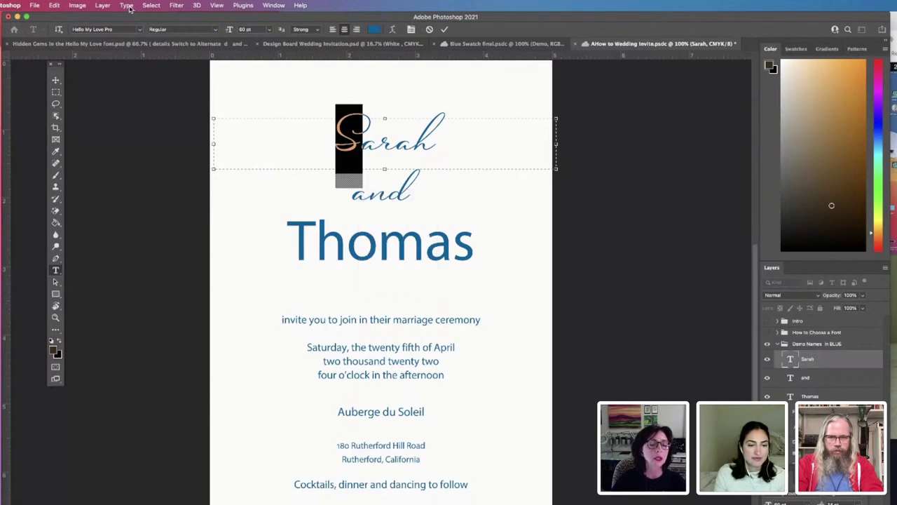
click(127, 5)
mouse_move(132, 31)
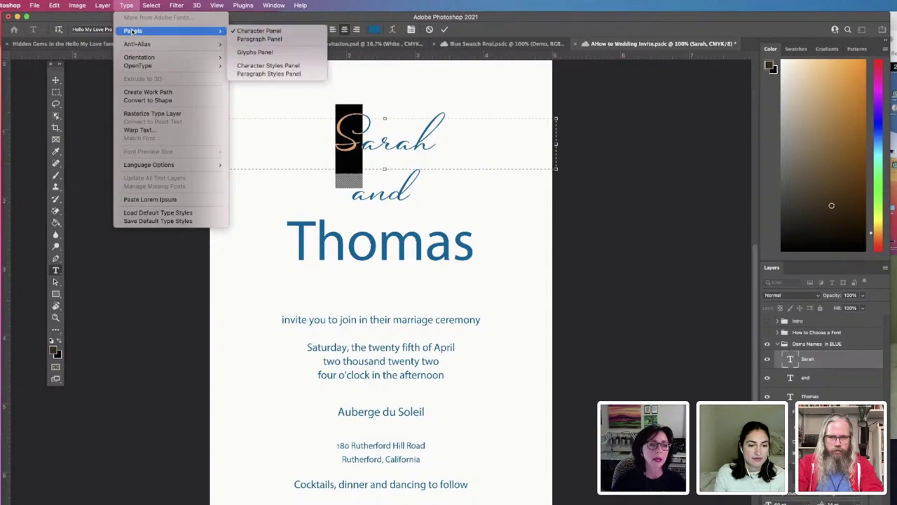
click(257, 52)
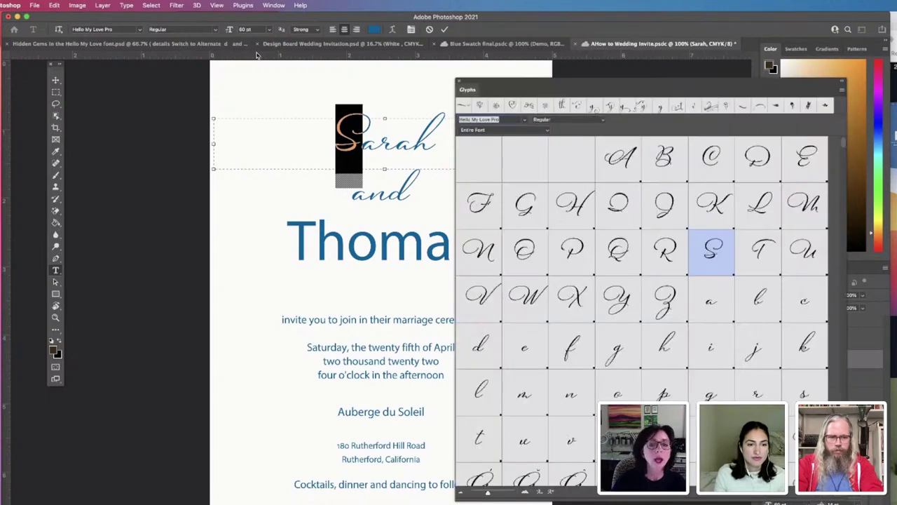
- Limit the displayed glyphs to Alternates For Selection for the capital S
drag(590, 83, 596, 71)
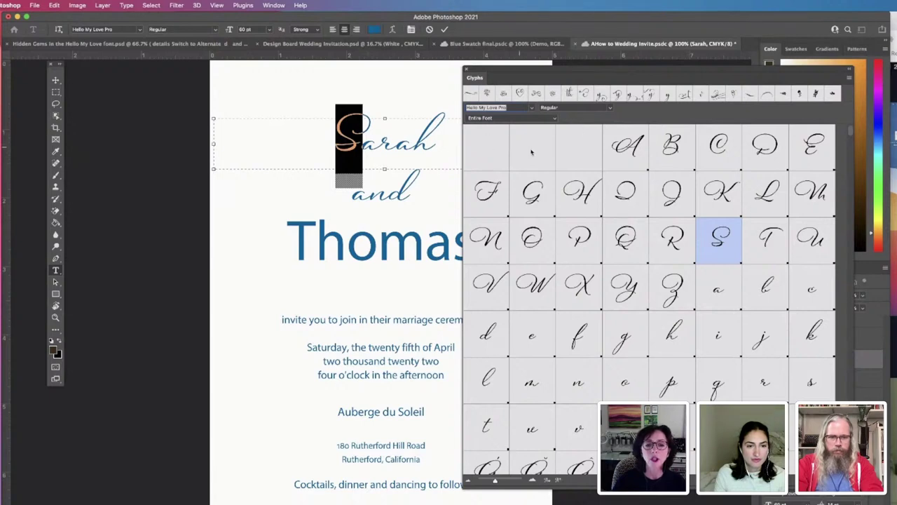
click(556, 121)
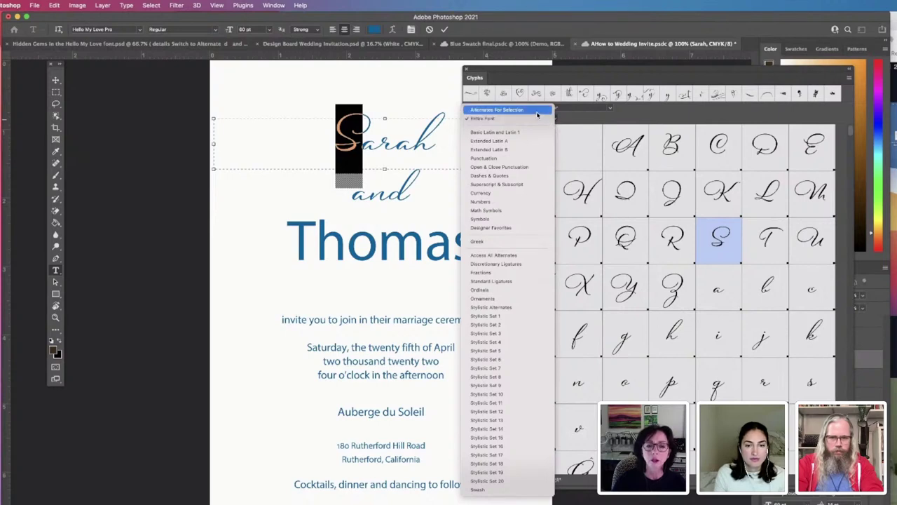
click(538, 115)
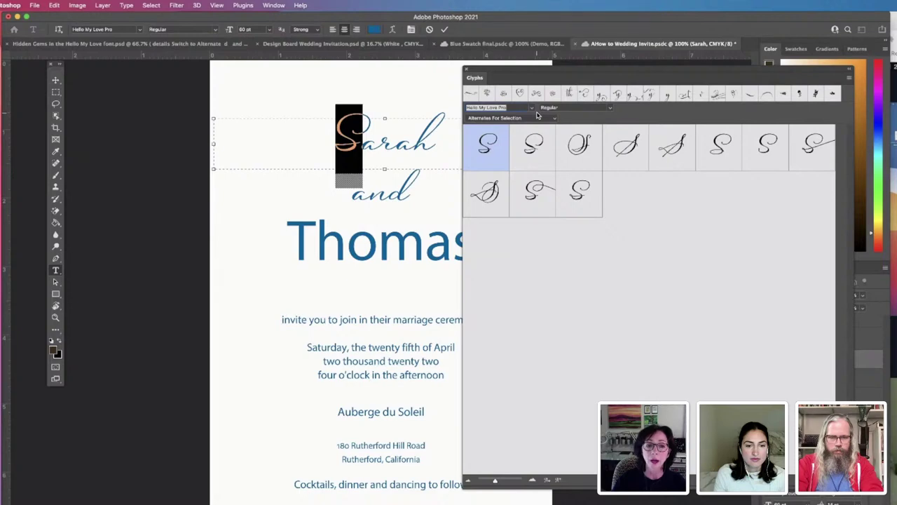
- Try the second through eighth alternate glyphs in turn on the initial S of the upper name
double_click(532, 146)
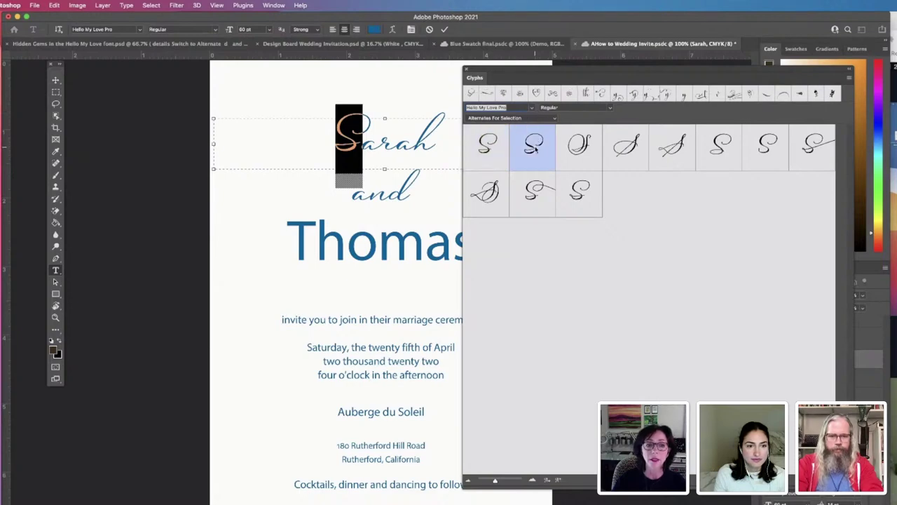
double_click(578, 147)
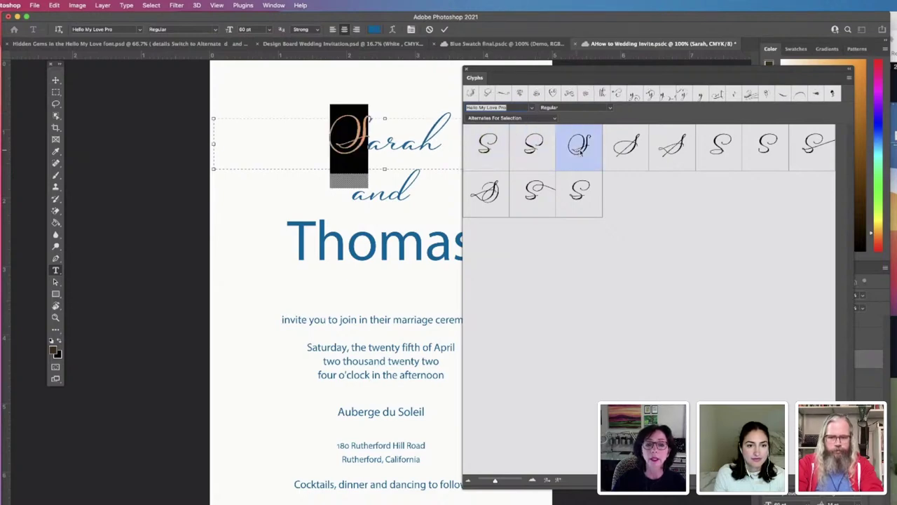
double_click(622, 153)
double_click(668, 153)
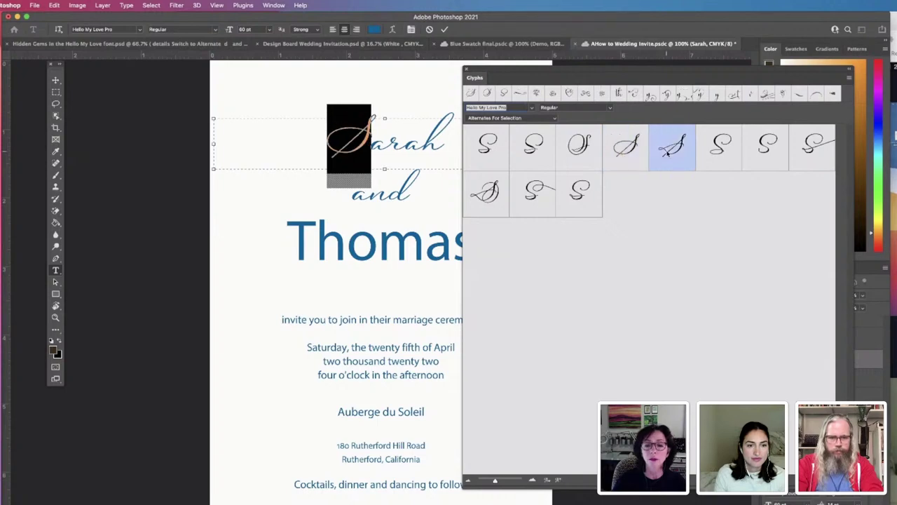
double_click(715, 153)
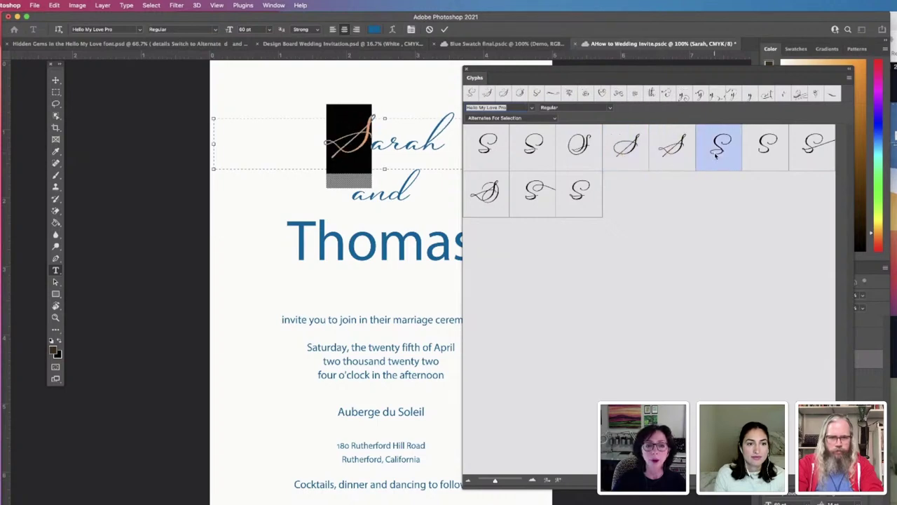
double_click(762, 156)
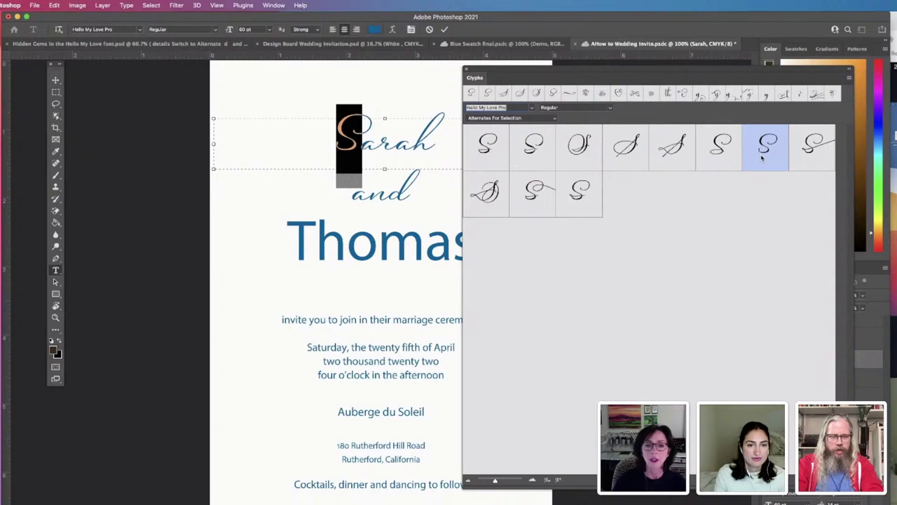
double_click(812, 159)
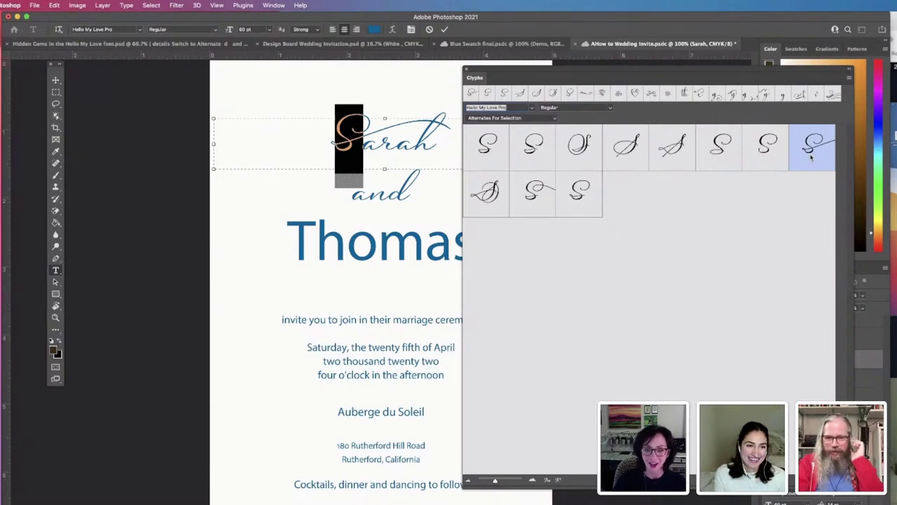
- Uncover the names and, after trying the Stylistic Set 8 variant, replace the initial S with the ninth alternate, looped with a long entry swash
drag(679, 72, 707, 65)
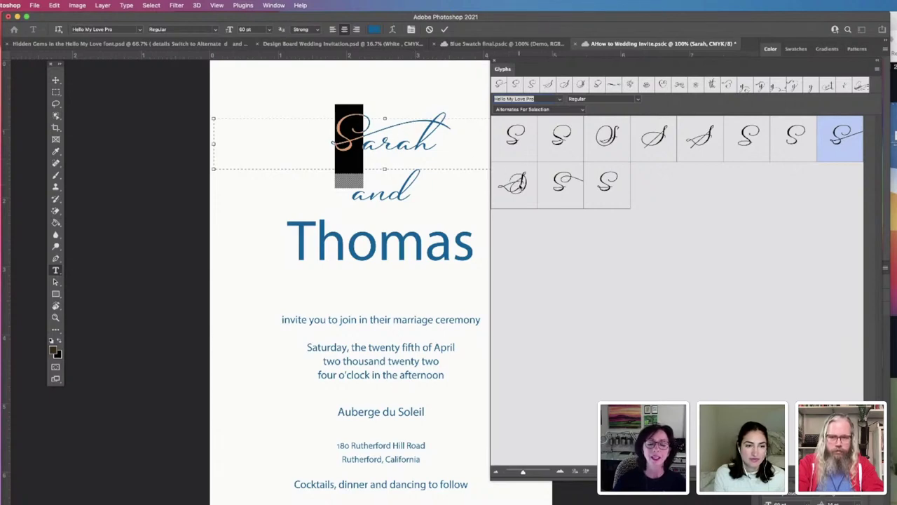
double_click(560, 186)
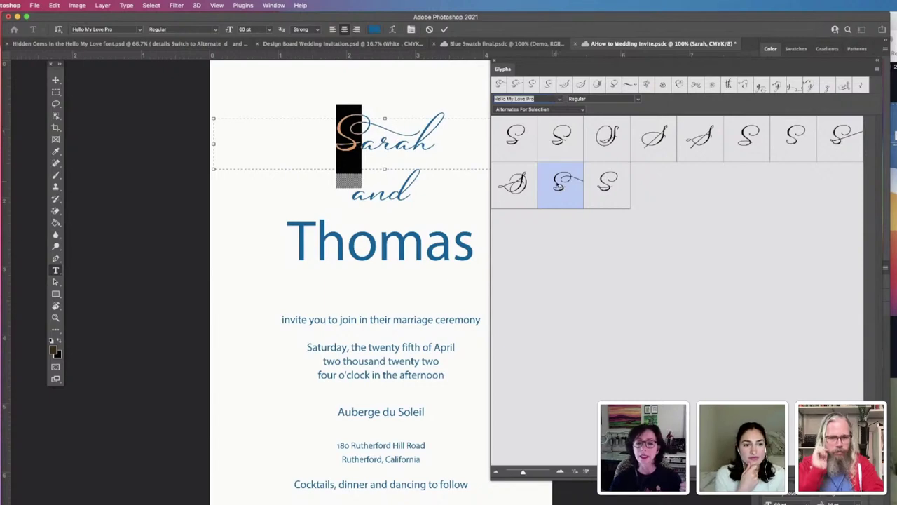
mouse_move(558, 183)
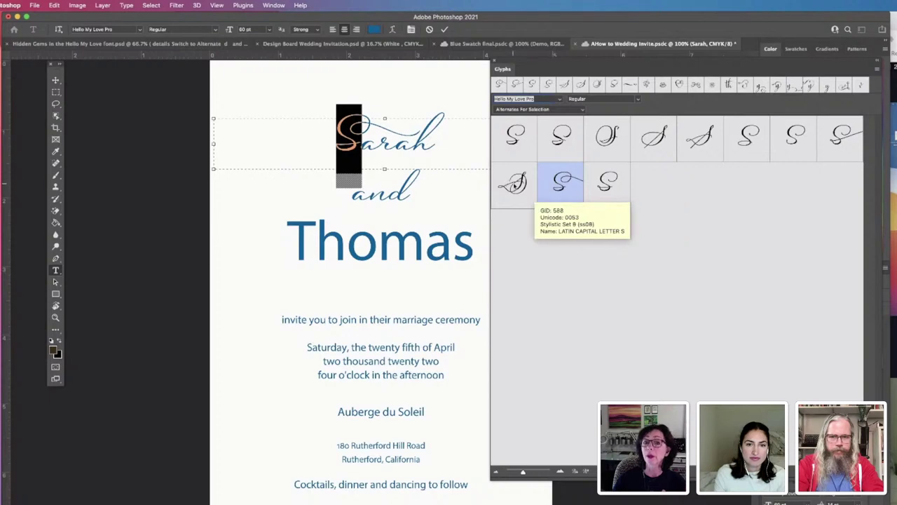
double_click(509, 184)
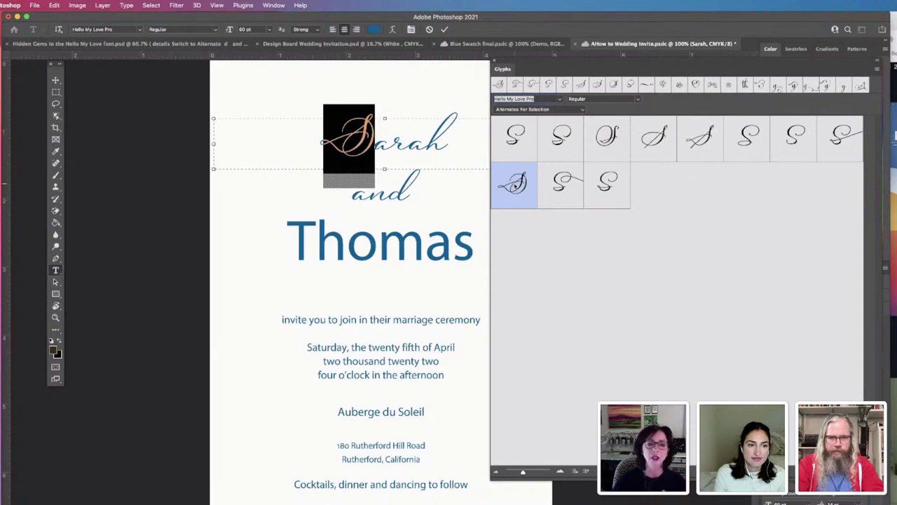
- Try several alternate glyphs on the final h of the upper name, ending with the one whose swash loops back beneath the letters
click(443, 135)
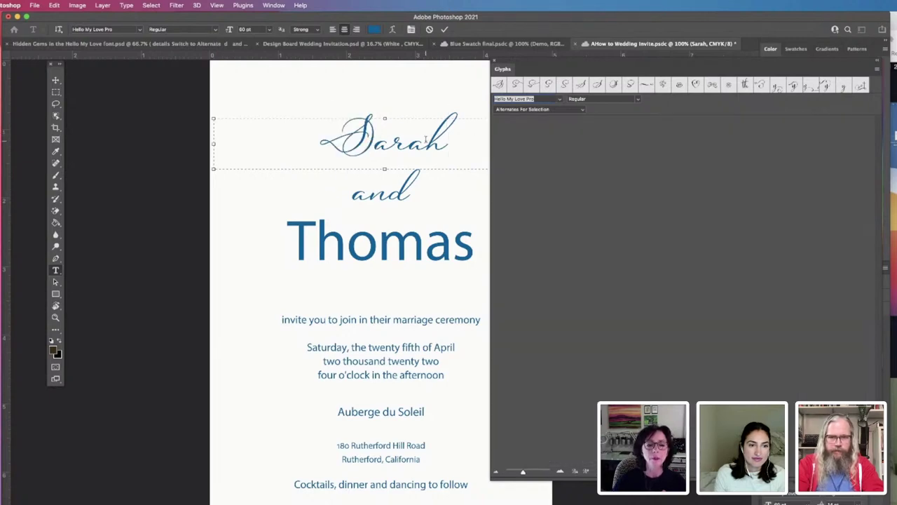
drag(428, 139, 455, 141)
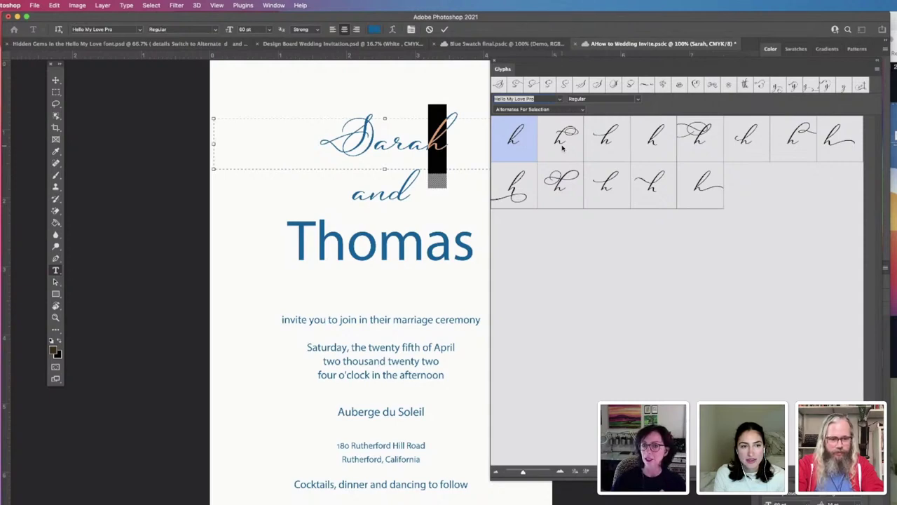
double_click(563, 140)
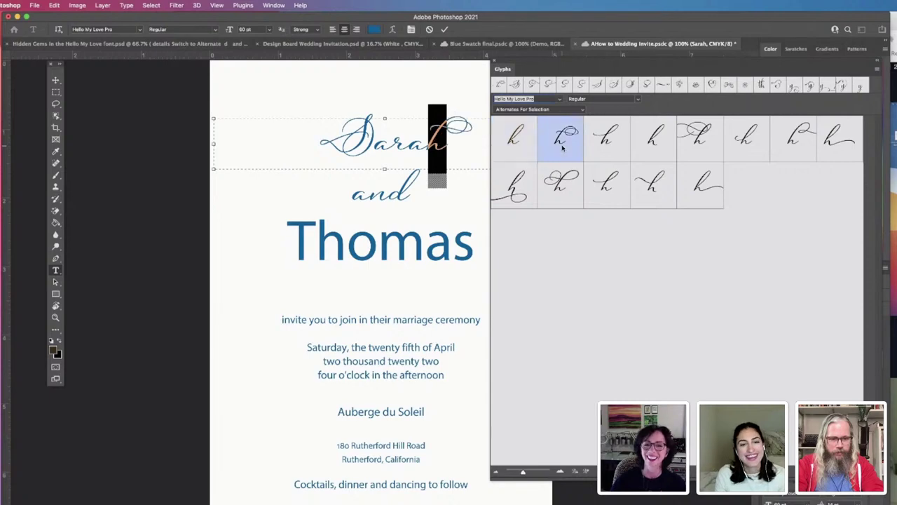
double_click(607, 140)
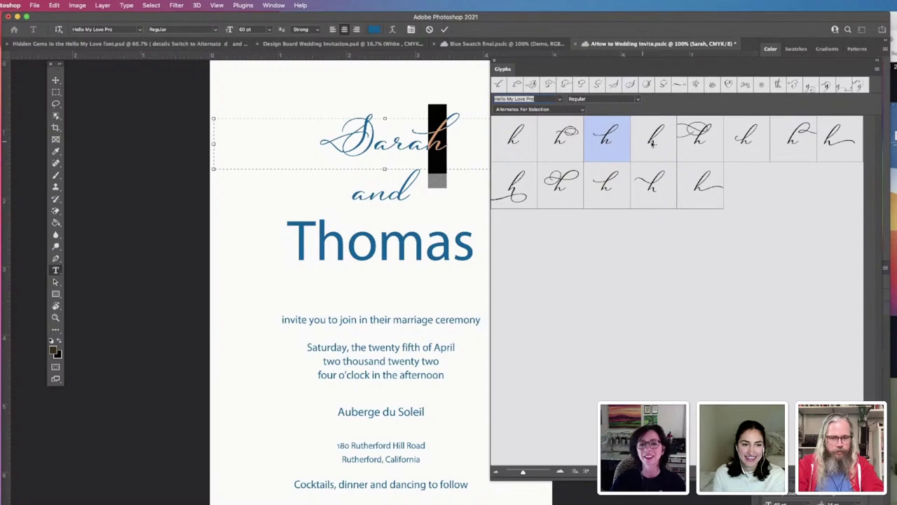
double_click(652, 143)
double_click(699, 142)
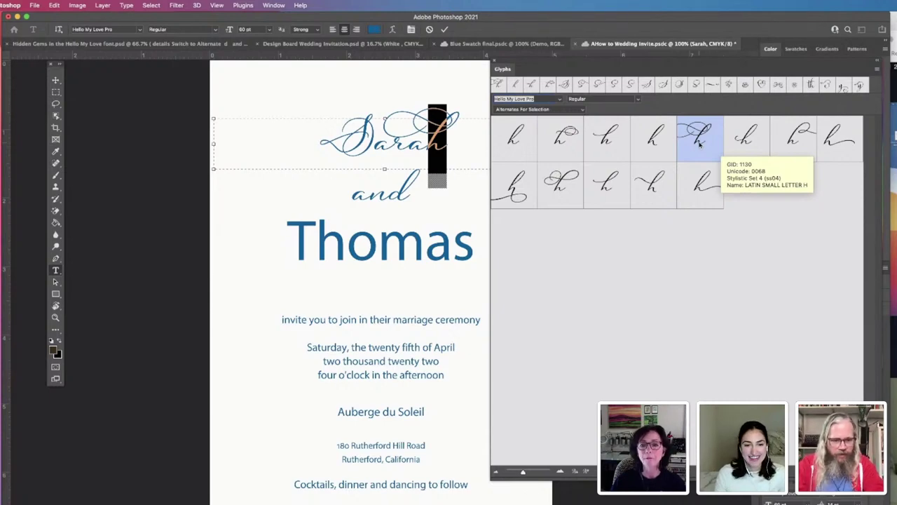
double_click(798, 145)
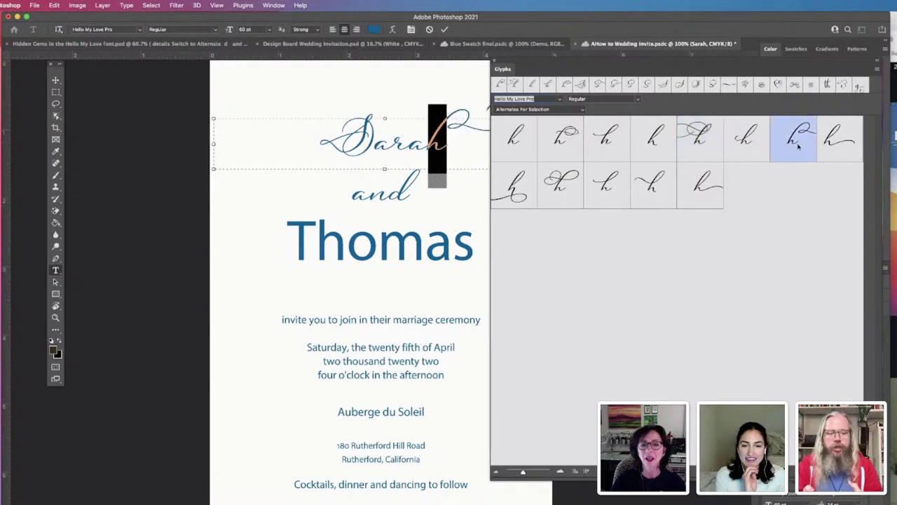
double_click(838, 139)
double_click(522, 194)
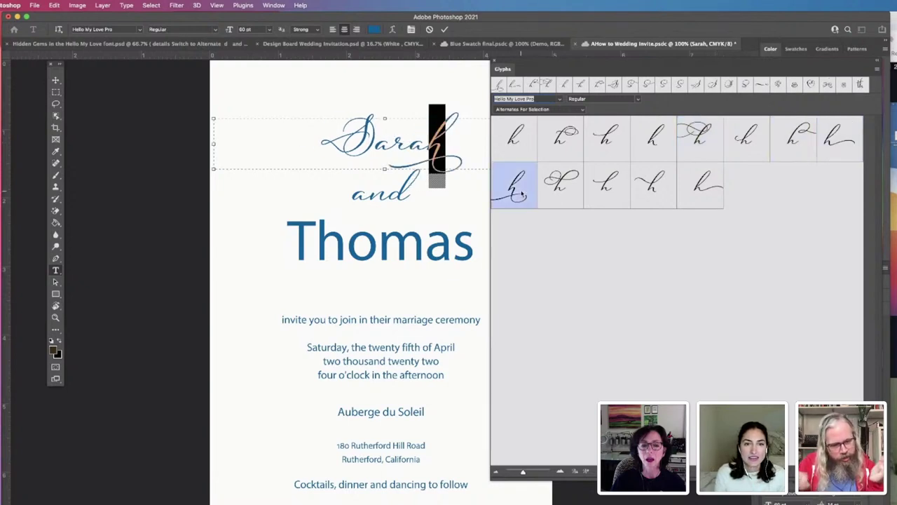
- Replace the final h of the upper name with the tenth alternate, looped at its top, and save the document
double_click(559, 188)
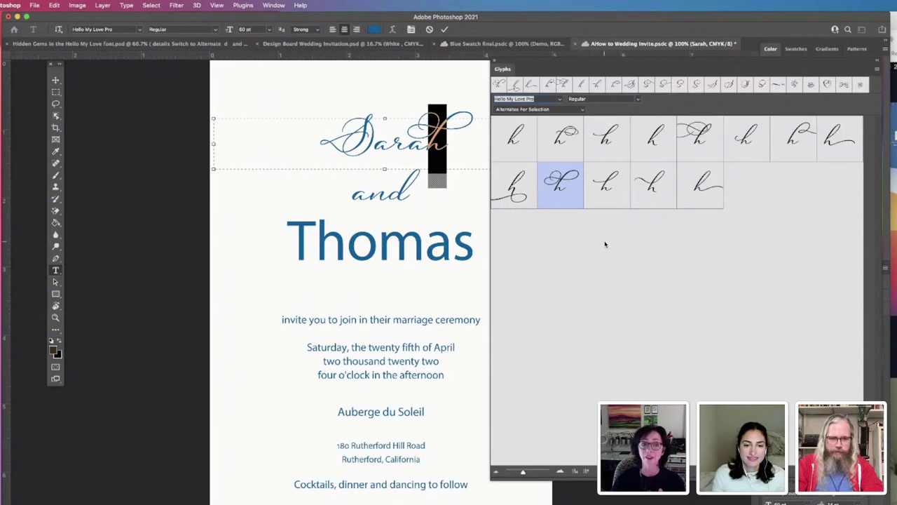
click(56, 80)
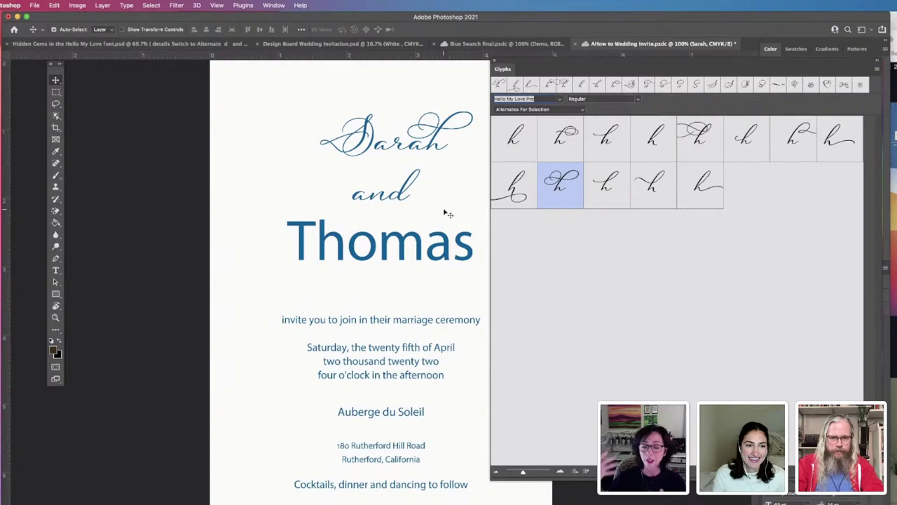
key(super+s)
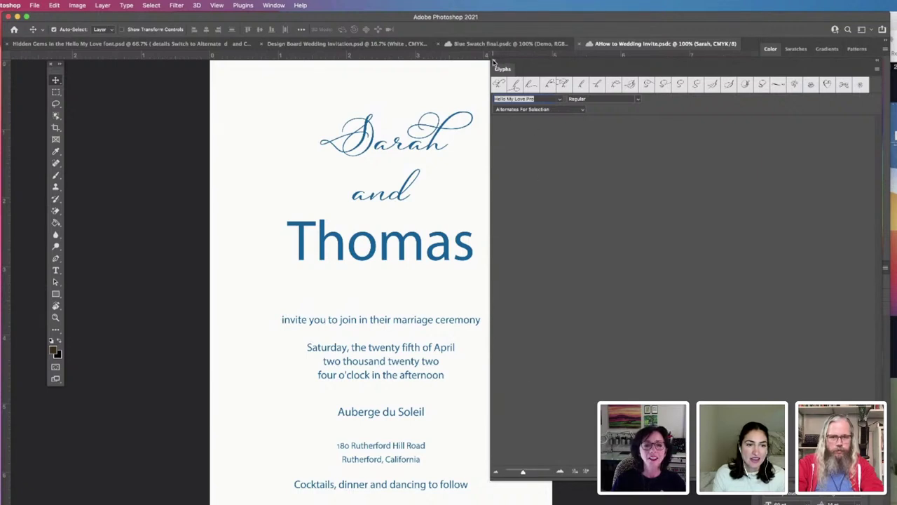
click(493, 63)
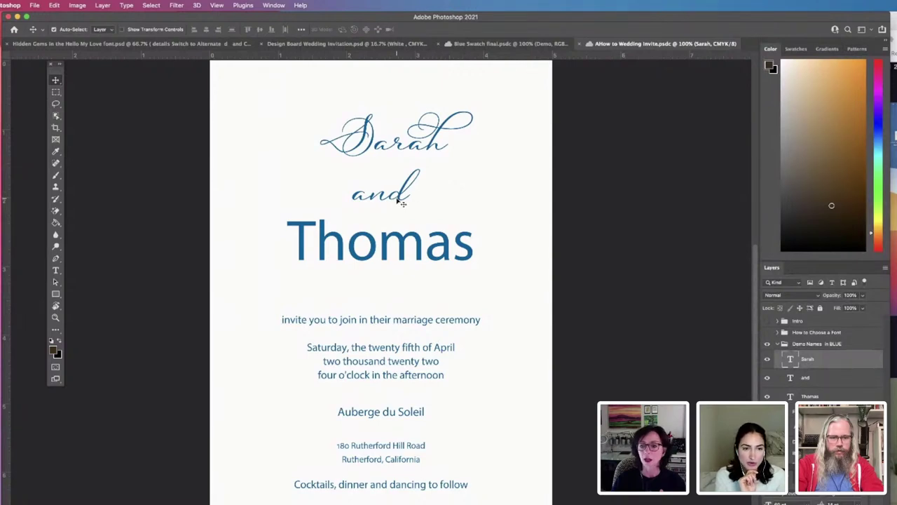
- Replace the initial S of the upper name with the ninth alternate, whose swash sweeps upward over the following letters
click(789, 378)
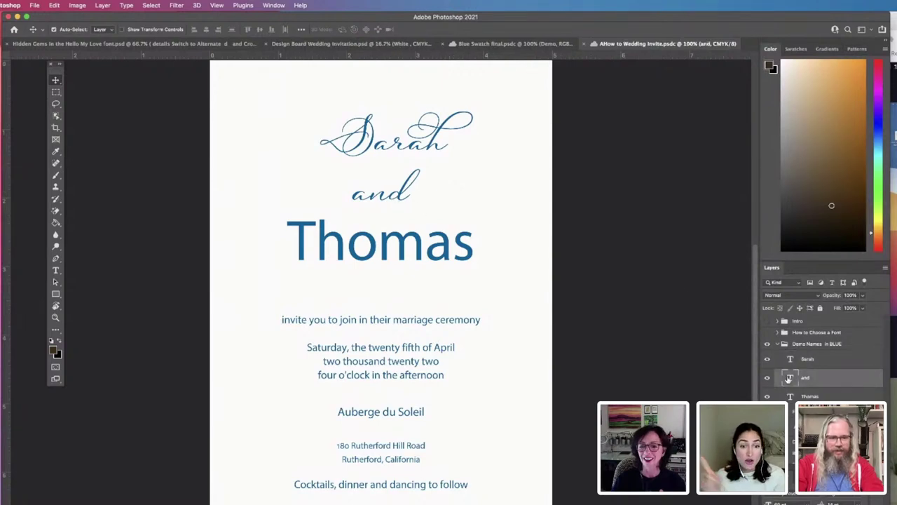
double_click(427, 155)
click(409, 144)
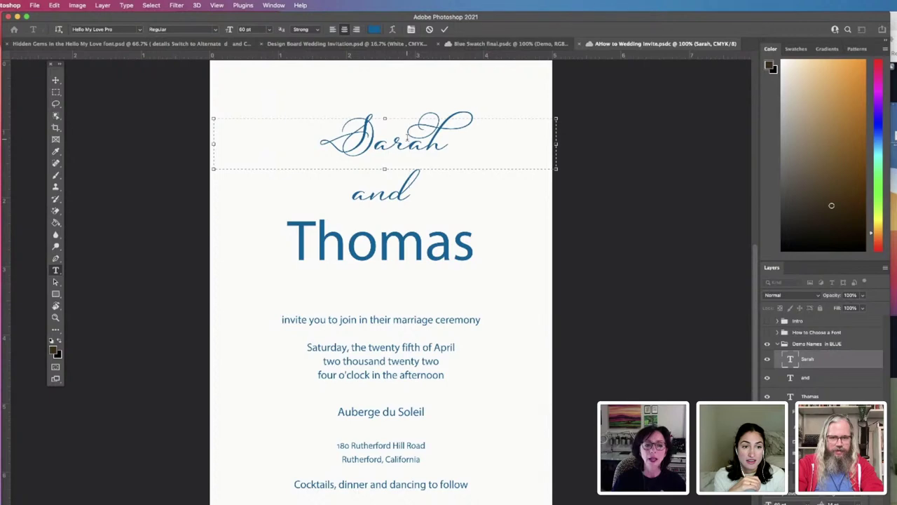
drag(377, 137, 344, 136)
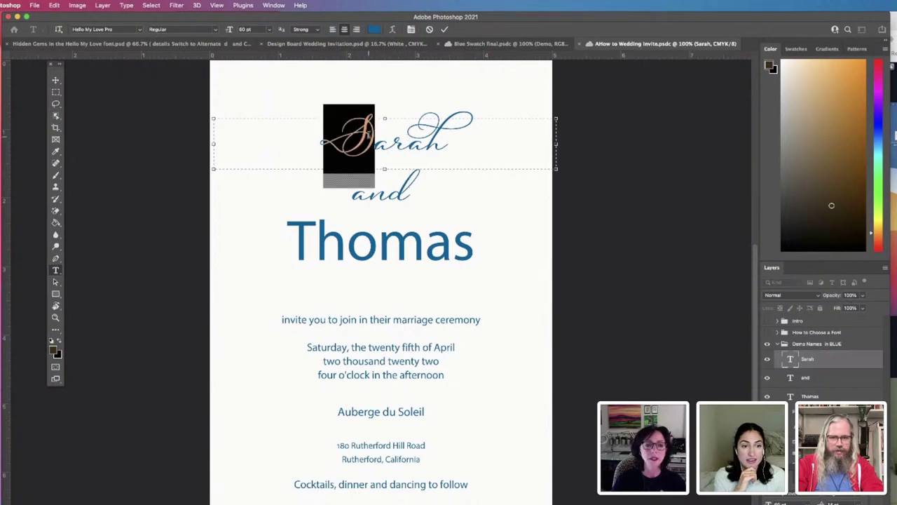
right_click(371, 133)
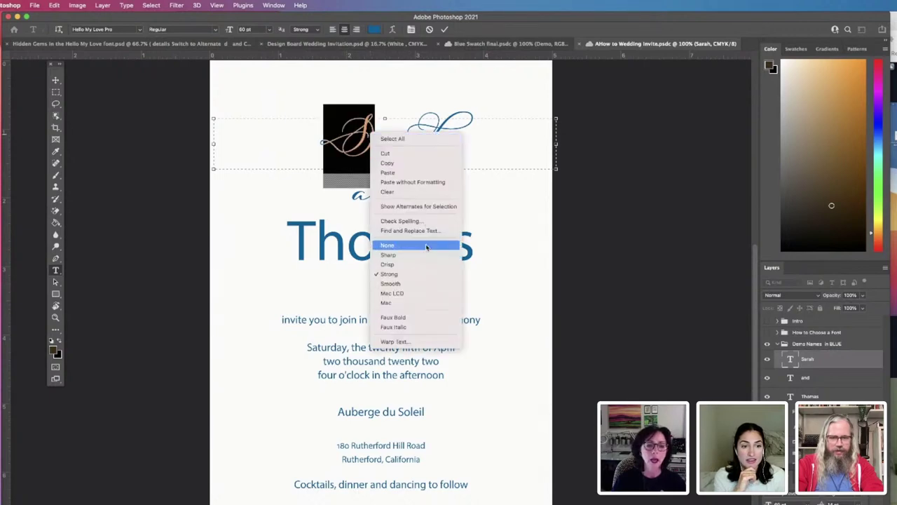
click(401, 206)
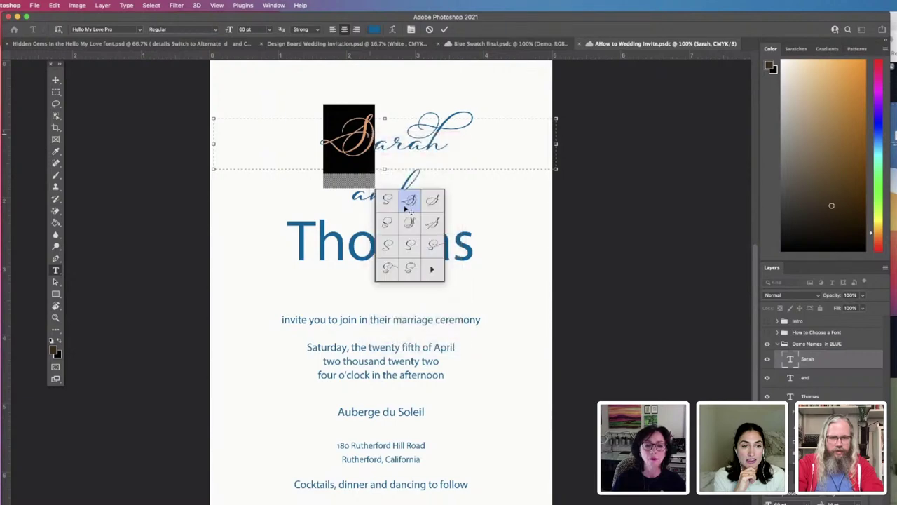
click(434, 245)
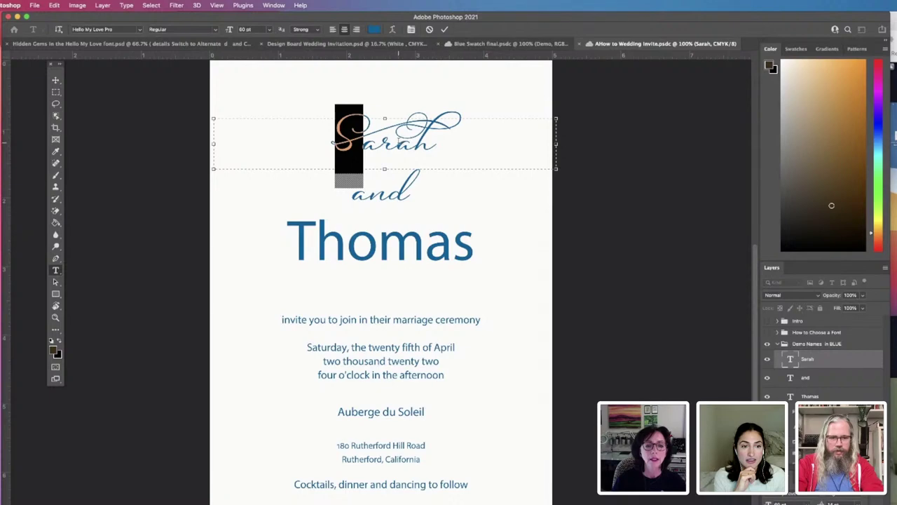
- Insert a t after the r in the upper name and give it the eighth alternate, without a crossbar
click(398, 143)
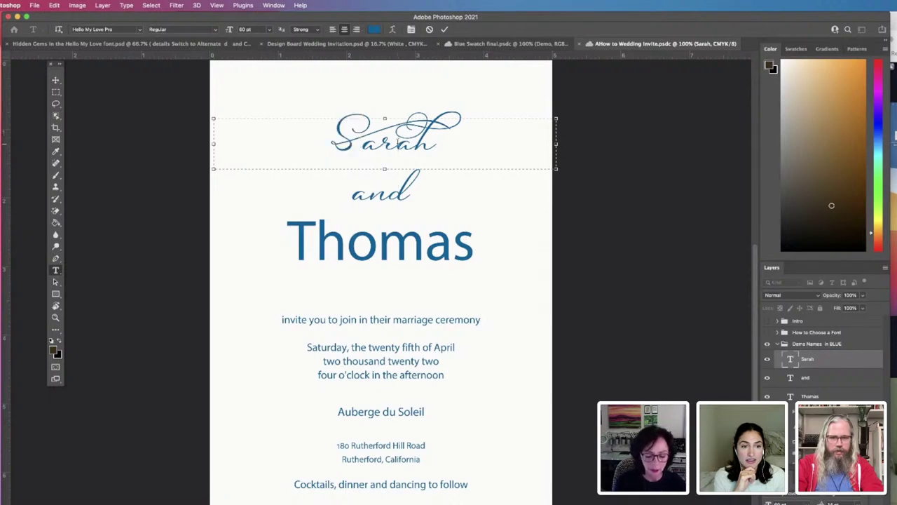
text(t)
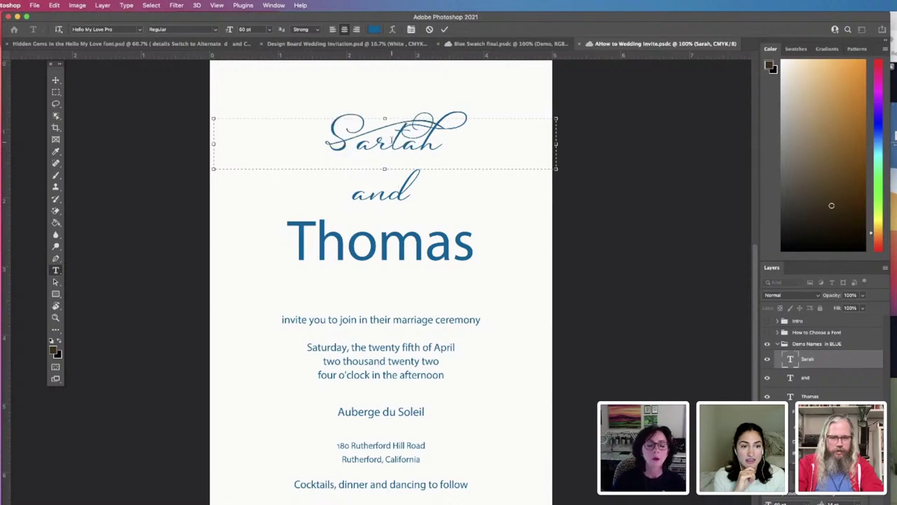
key(shift+Left)
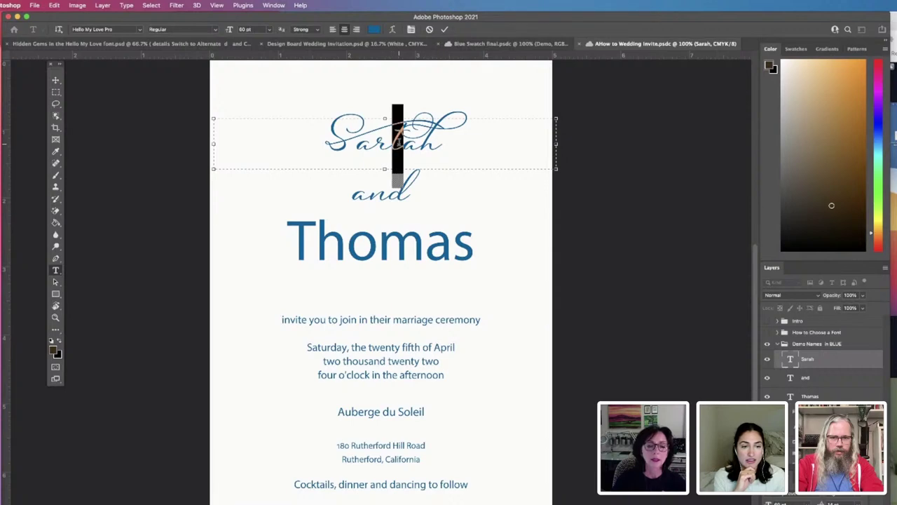
right_click(398, 140)
click(438, 215)
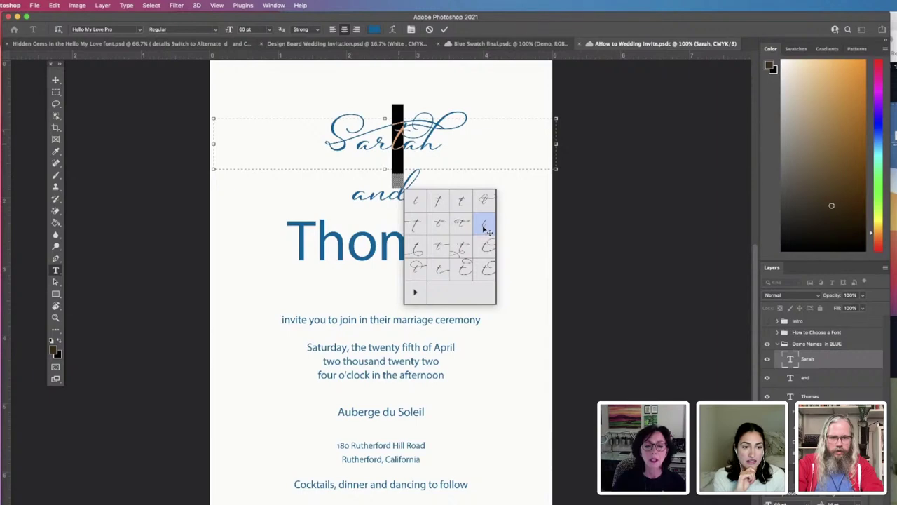
click(484, 226)
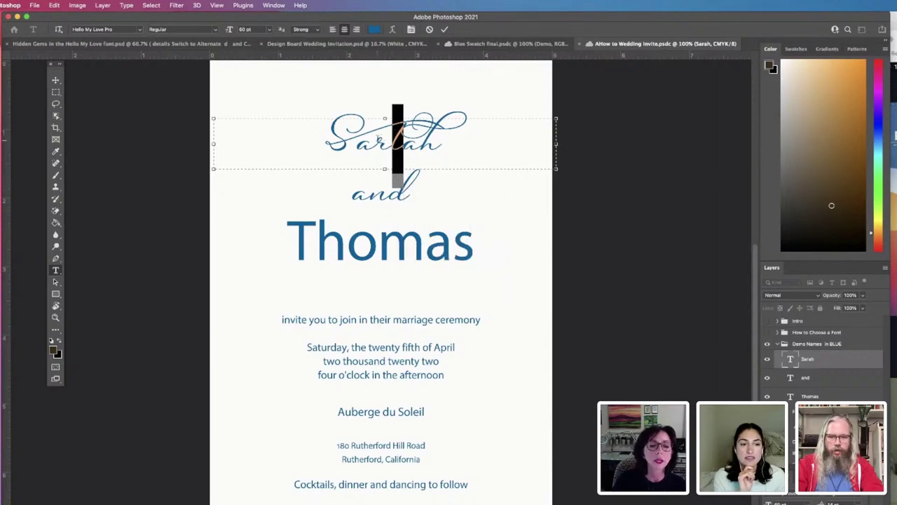
- Delete the t after the r in the upper name and insert a t before the r instead
click(375, 138)
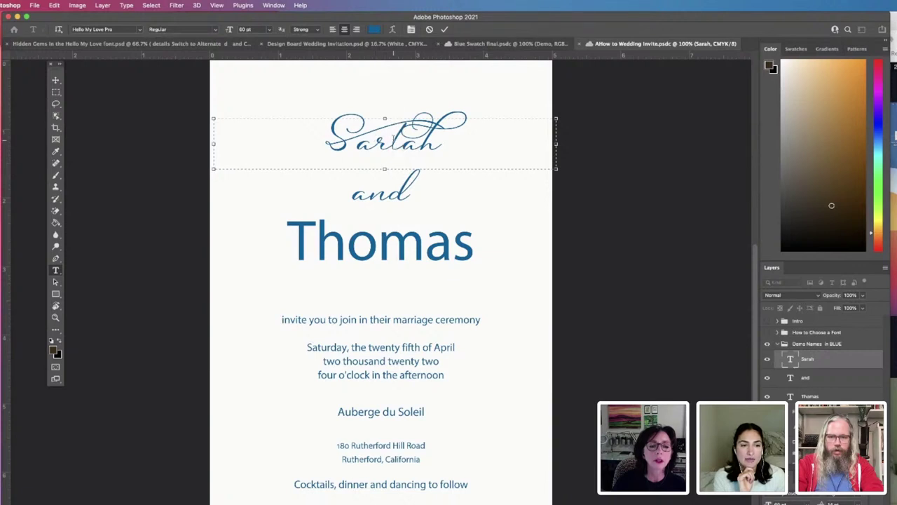
click(390, 138)
drag(391, 138, 400, 138)
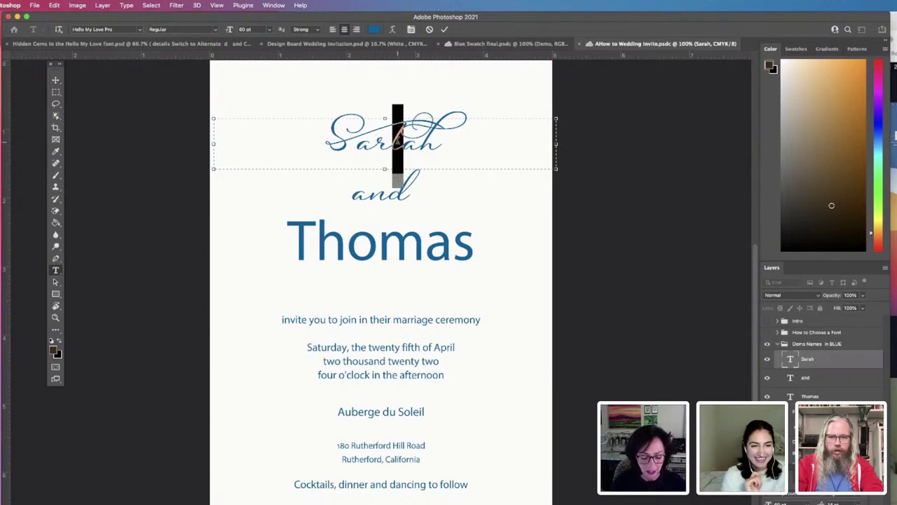
key(BackSpace)
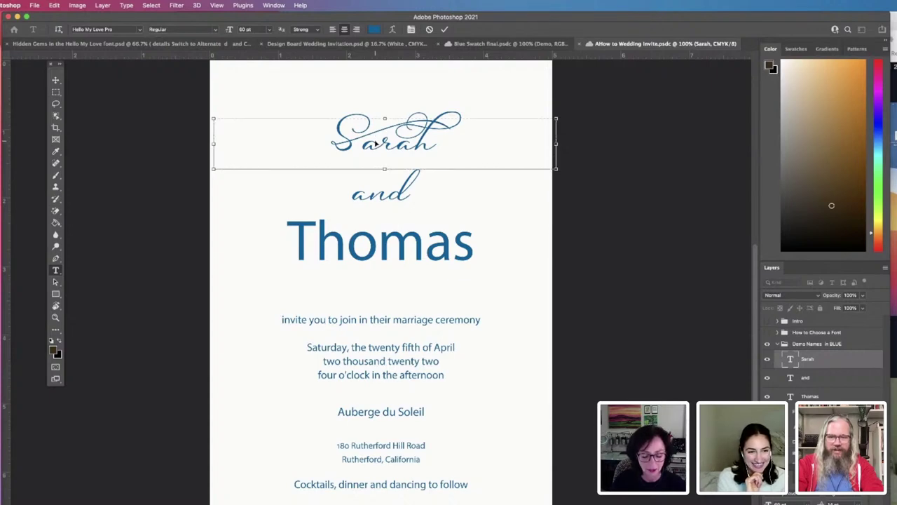
text(t)
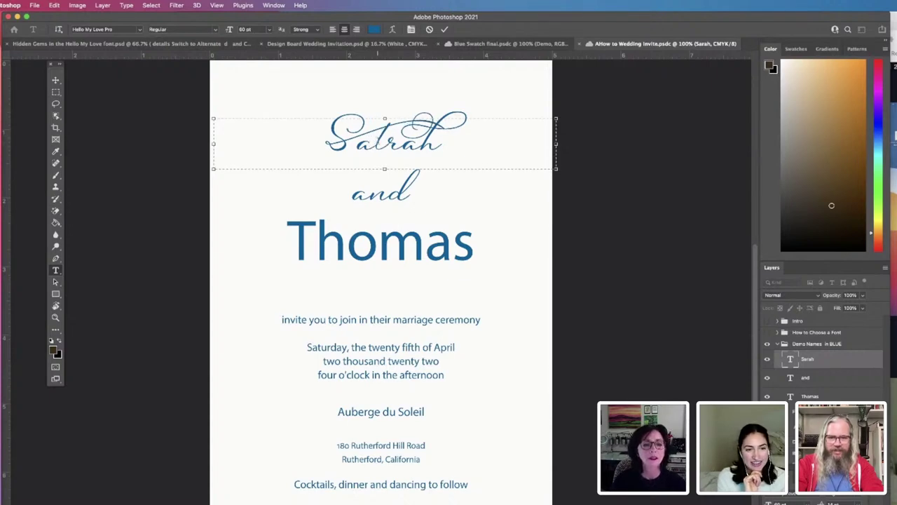
- Remove the t before the r and insert a t directly after the initial S of the upper name
key(shift+Left)
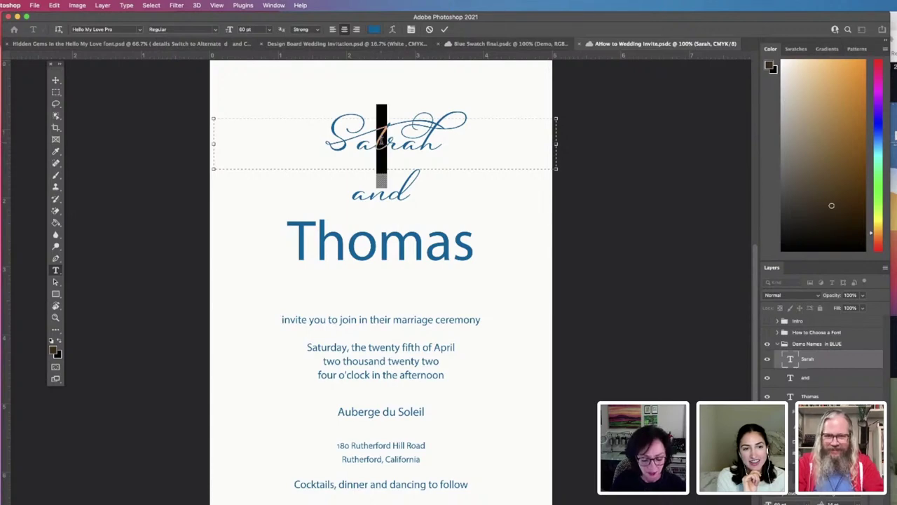
click(359, 141)
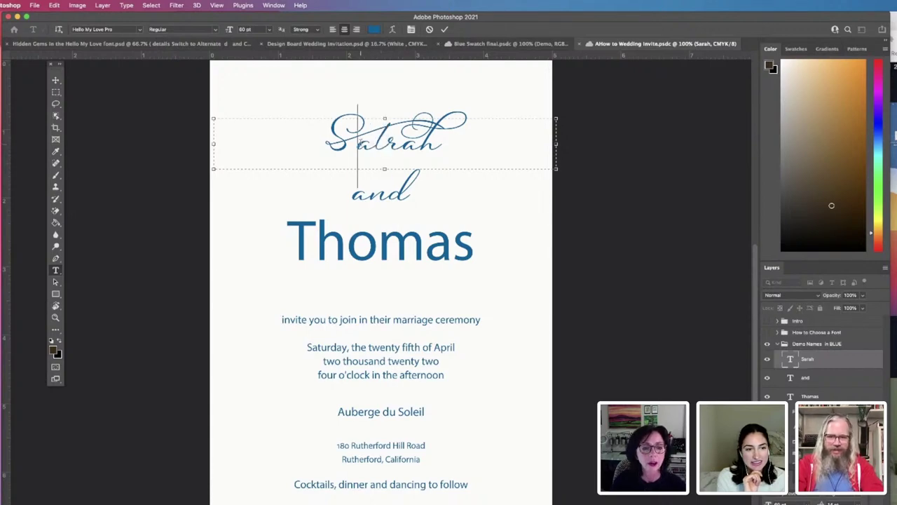
key(shift+Left)
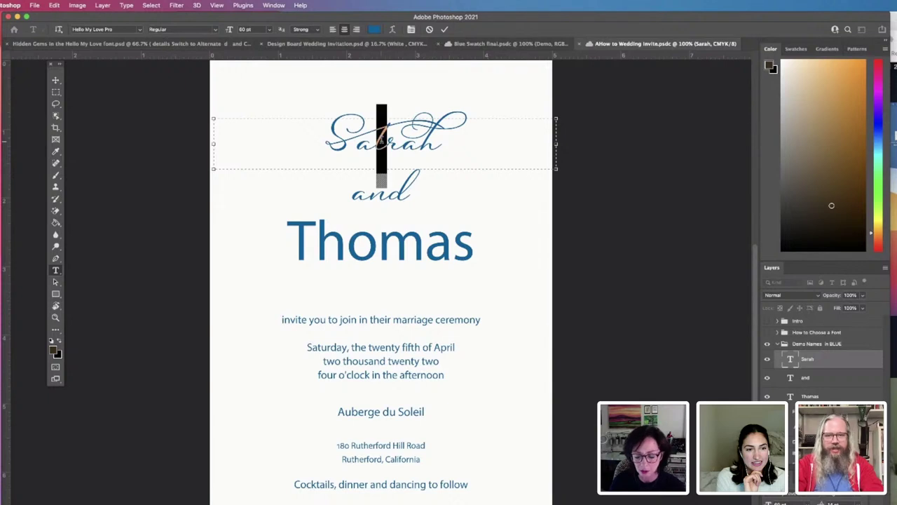
click(380, 140)
key(BackSpace)
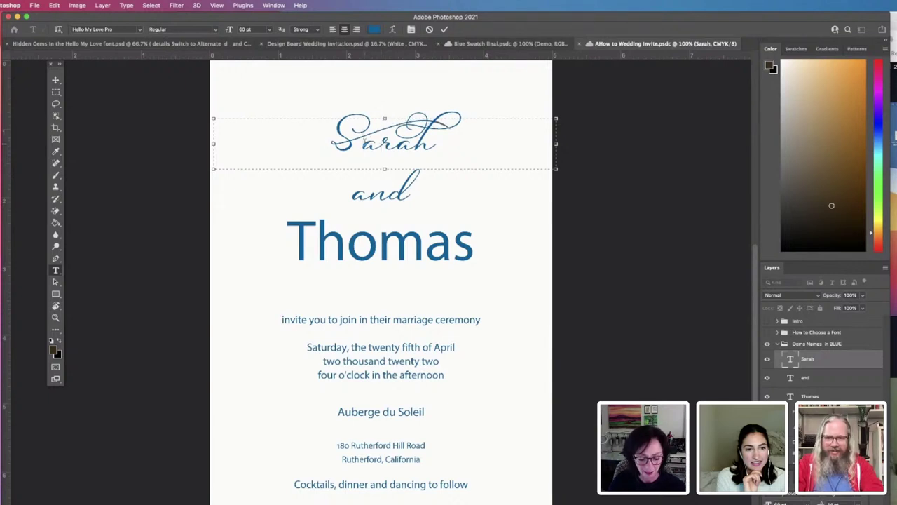
text(t)
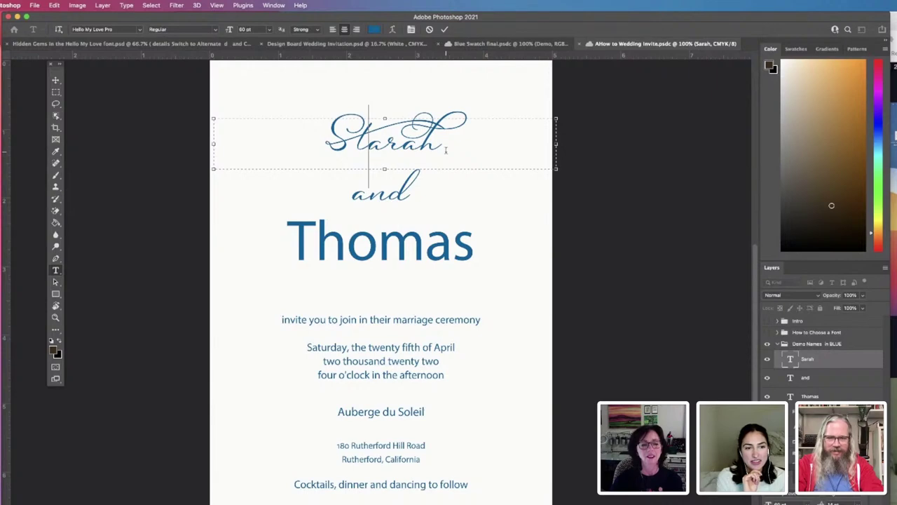
- Replace the initial S of the upper name with the tenth alternate, whose looped swash dips over the following letters
key(Left)
key(shift+Left)
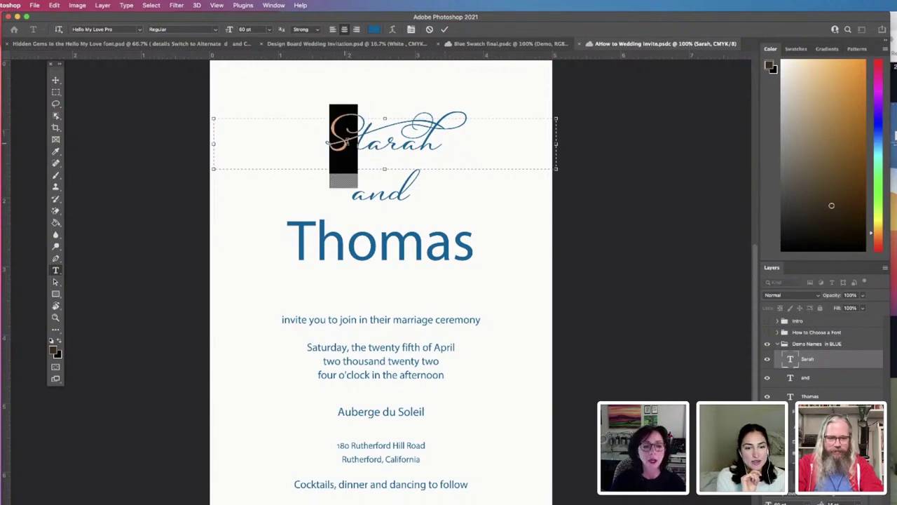
right_click(348, 143)
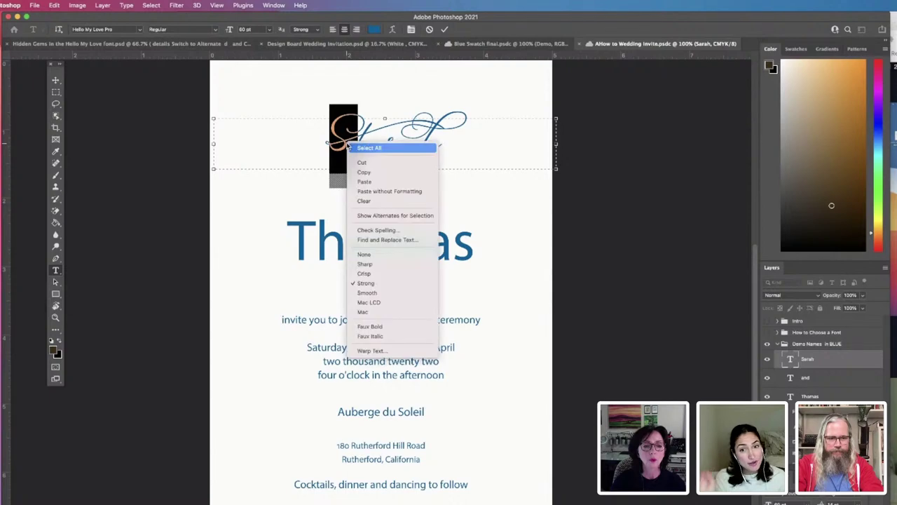
click(401, 216)
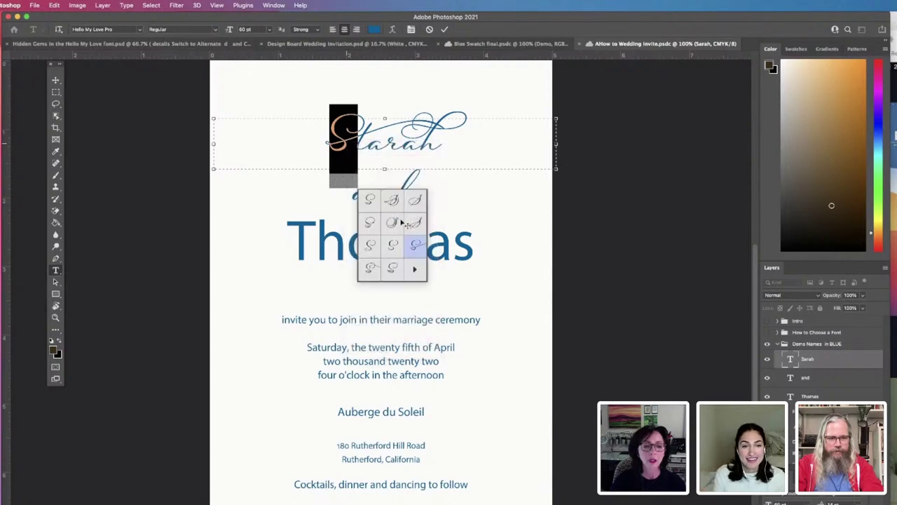
click(376, 272)
key(Escape)
key(v)
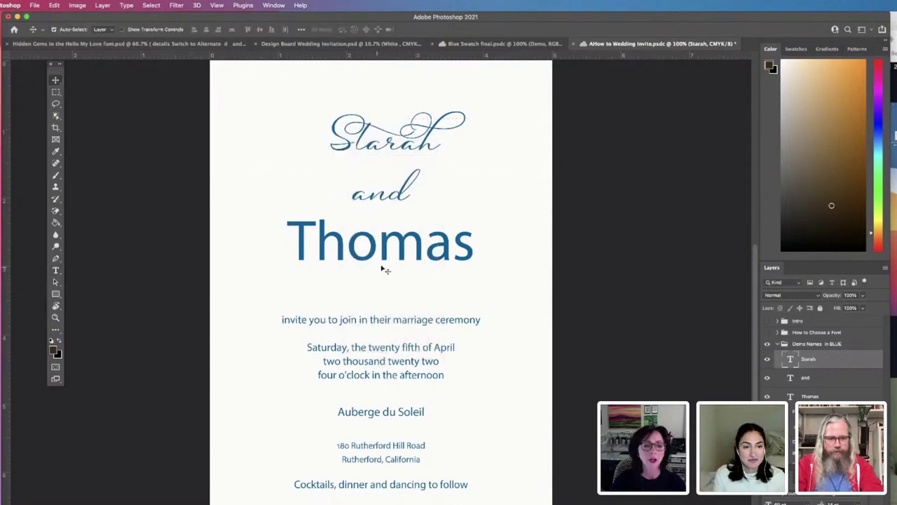
- Delete the t after the initial S, insert a t after the r of the upper name and finish the text edit
double_click(361, 148)
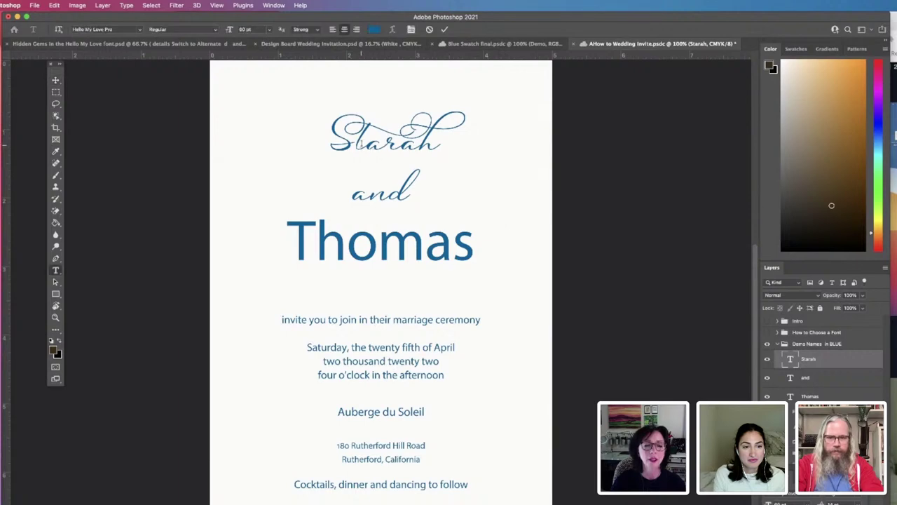
click(359, 144)
drag(359, 143, 363, 147)
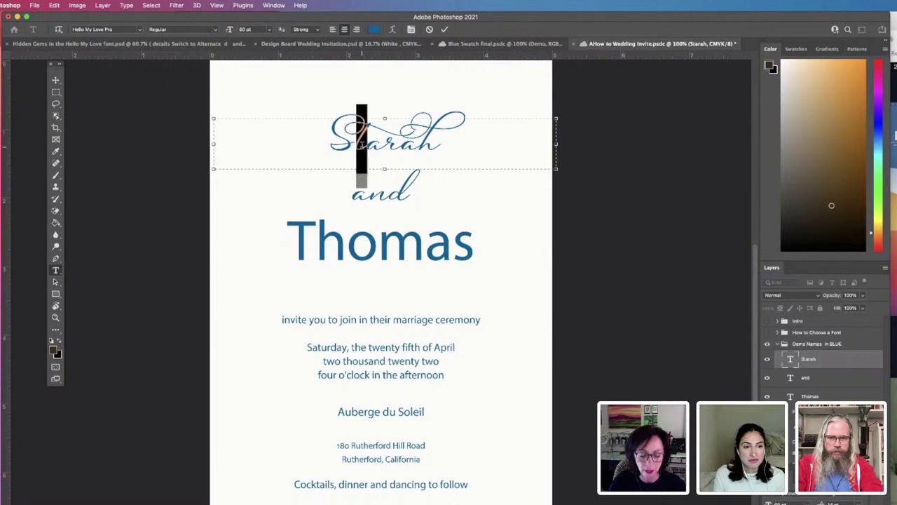
click(363, 149)
key(BackSpace)
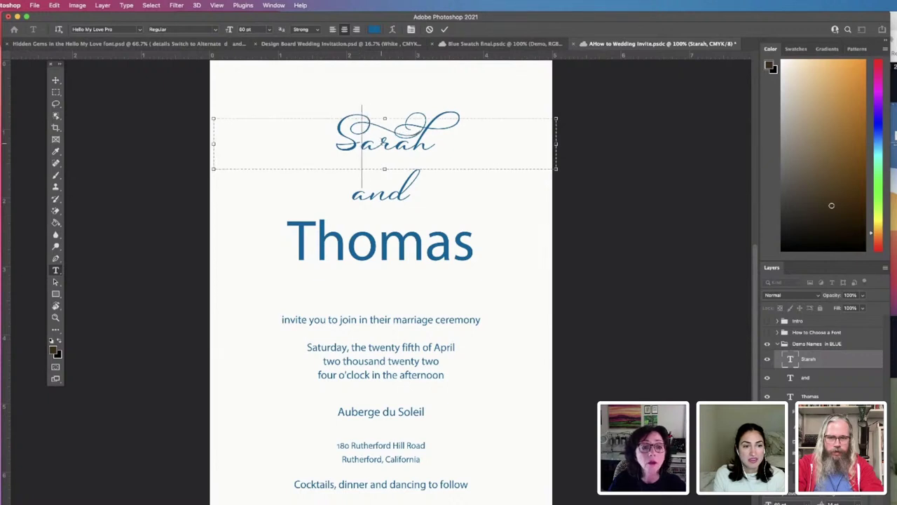
click(399, 143)
text(t)
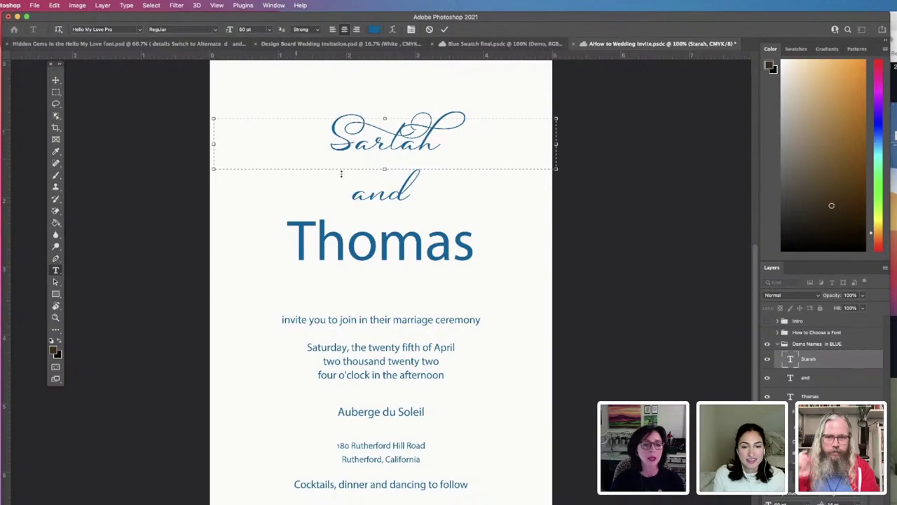
click(55, 80)
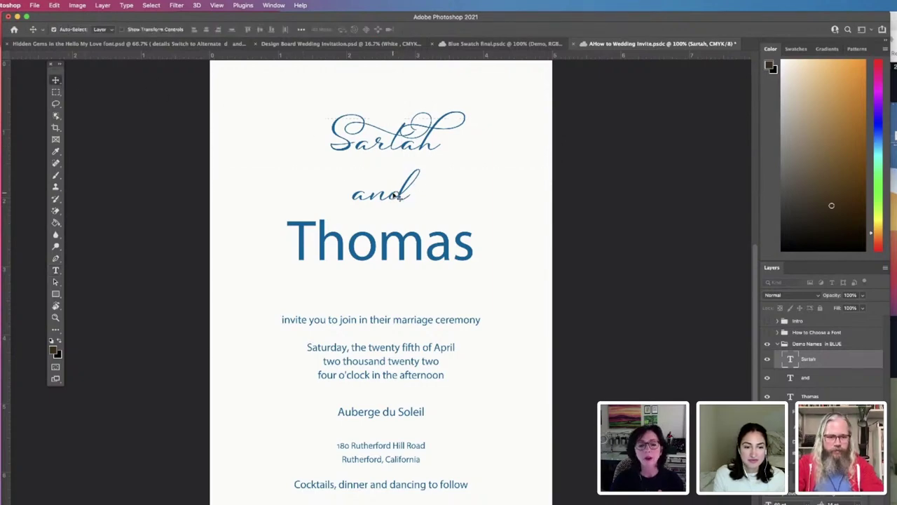
- Turn on Discretionary Ligatures for the word "and" between the two names, finish the edit and collapse the Demo Names in BLUE group
click(791, 379)
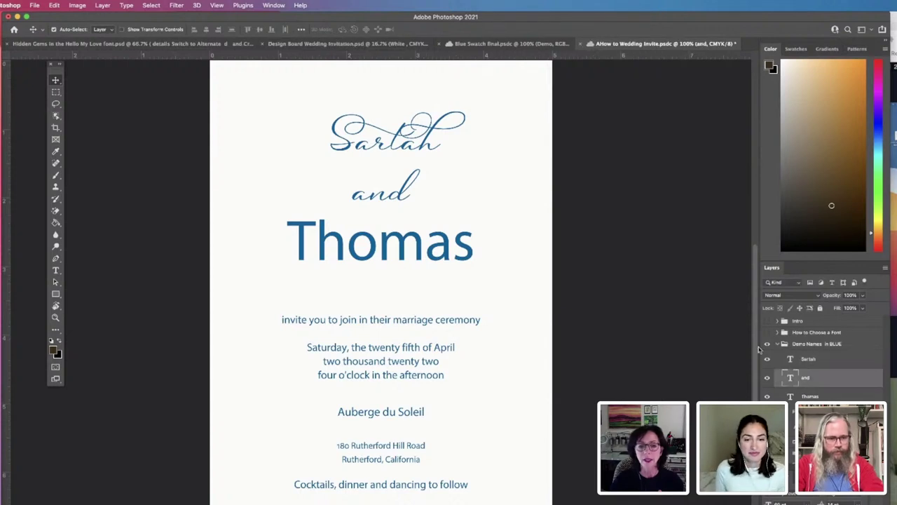
double_click(390, 201)
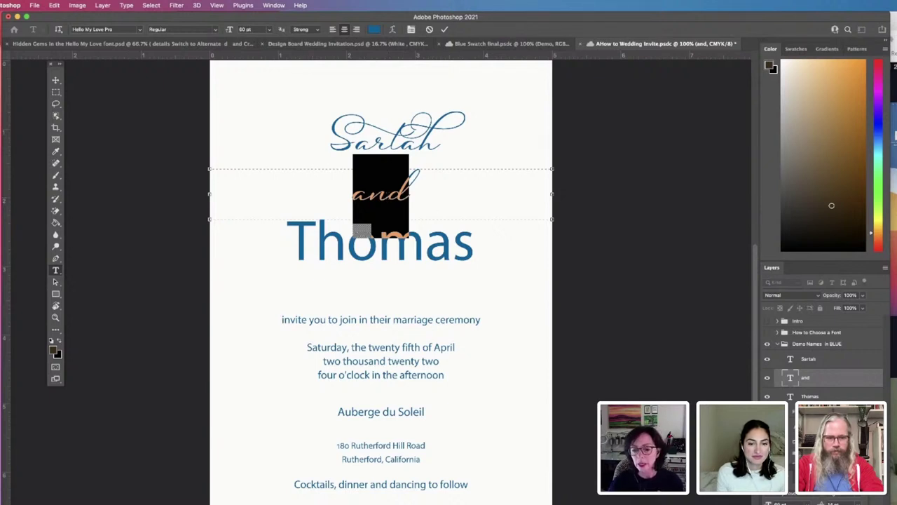
drag(624, 452, 599, 101)
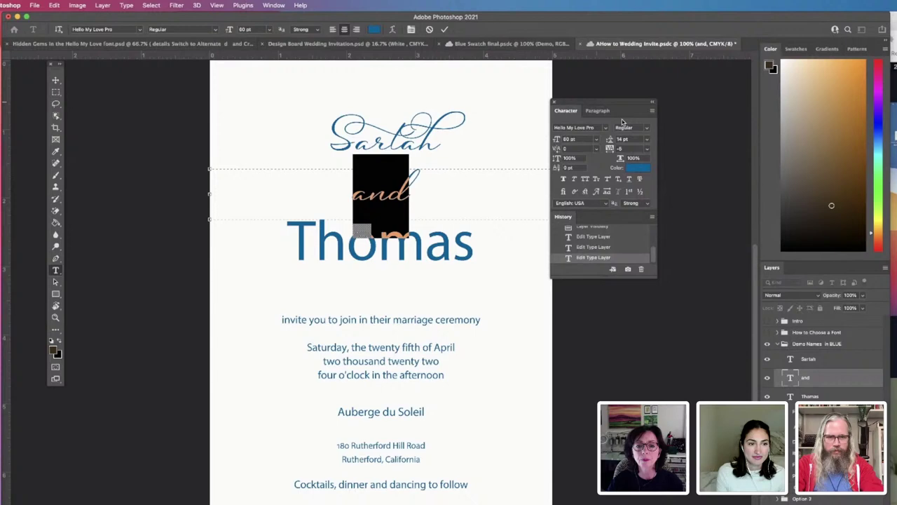
click(585, 195)
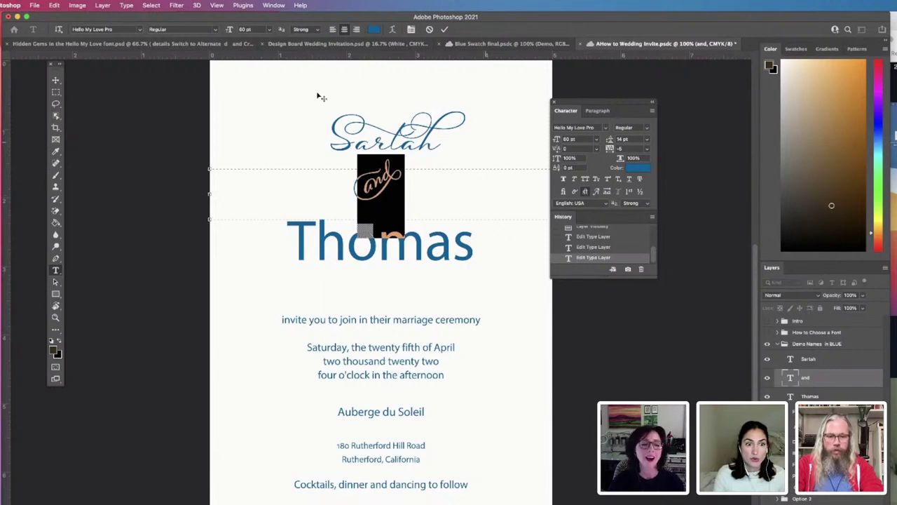
click(56, 80)
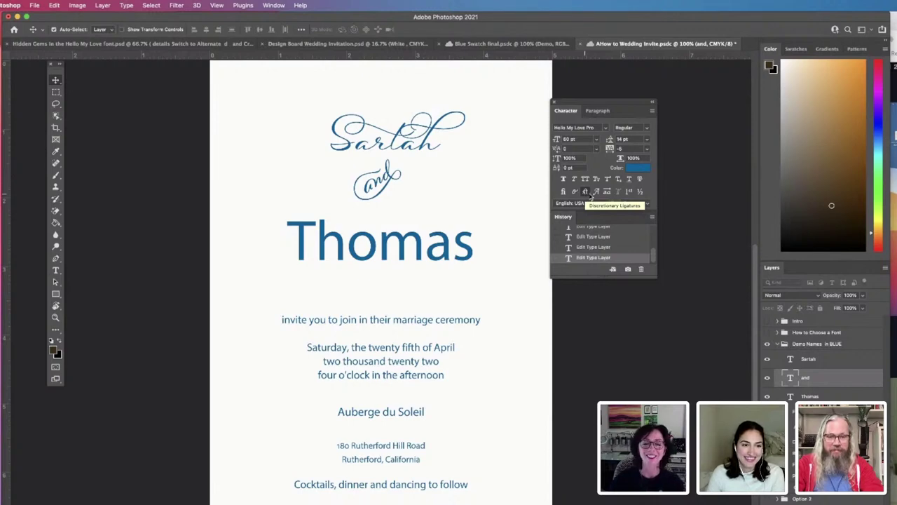
drag(631, 110, 770, 344)
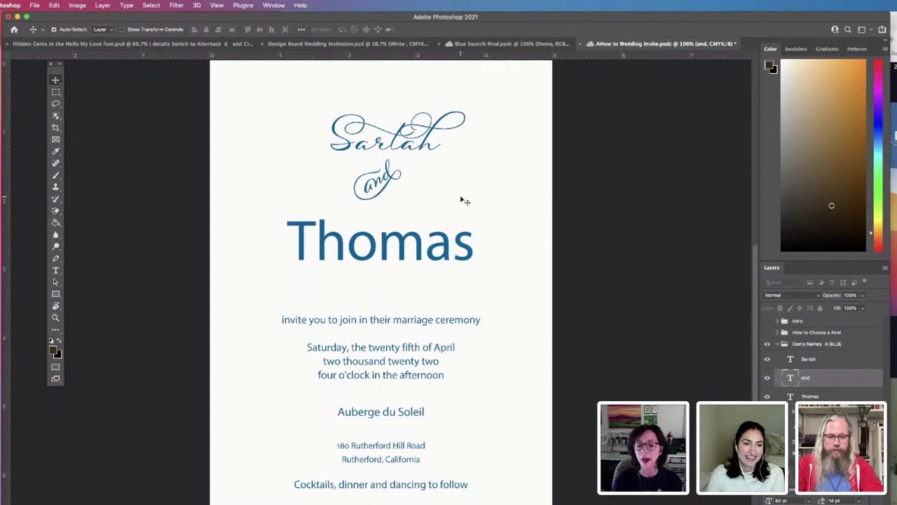
drag(772, 491, 600, 130)
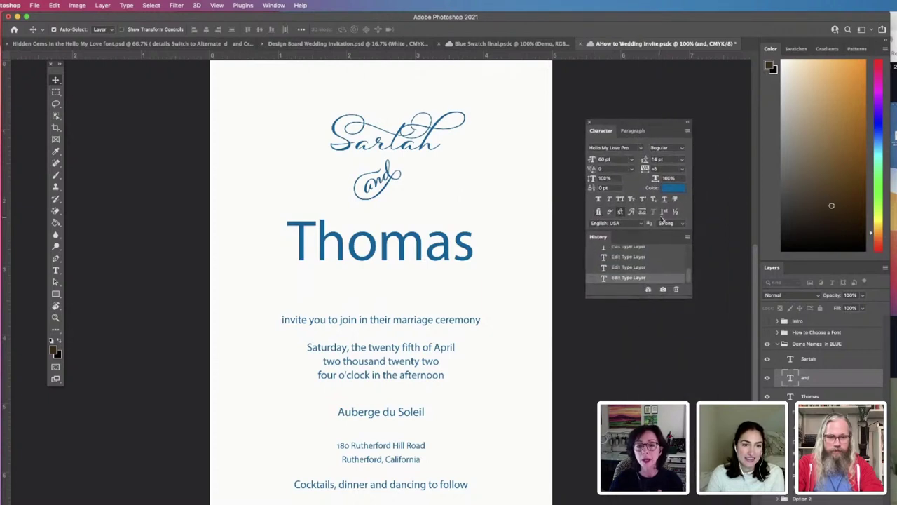
drag(620, 125, 771, 497)
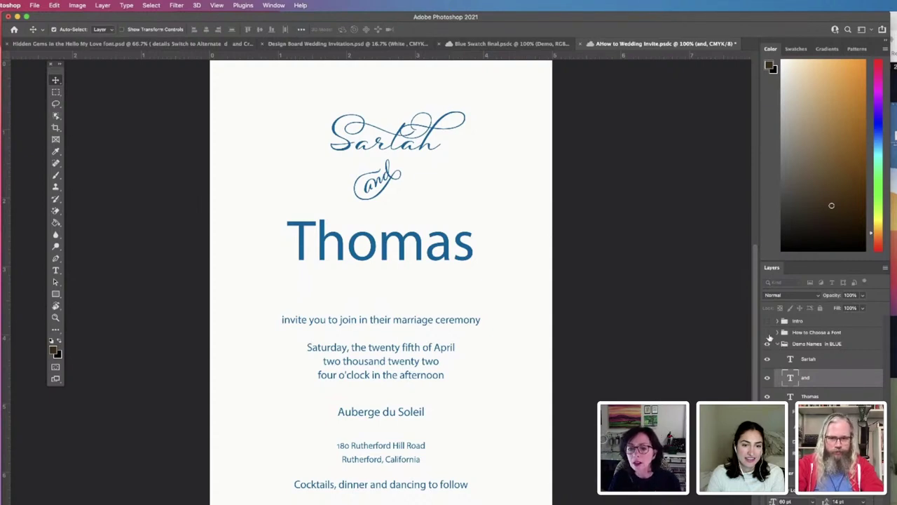
click(777, 345)
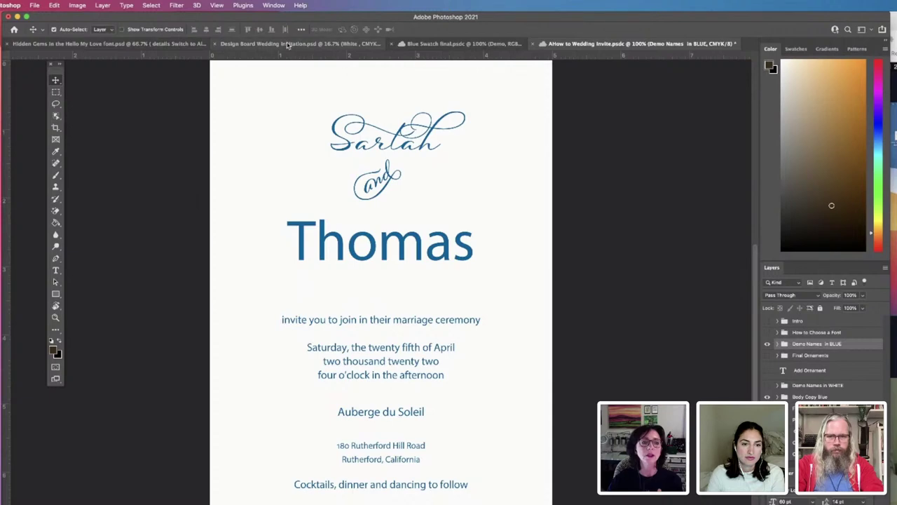
- In the Blue Swatch final document, hide the Pic of Supplies group and select the Blue Swatch layer inside the Demo group
click(412, 45)
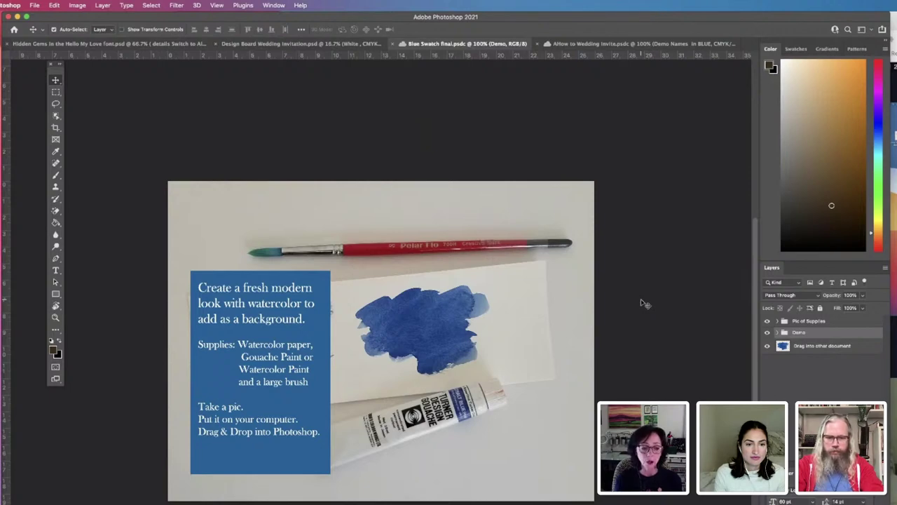
click(767, 321)
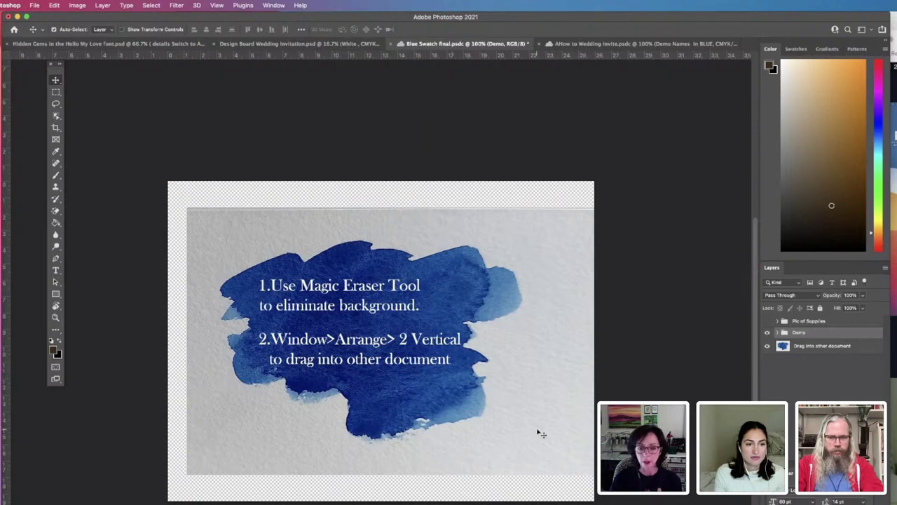
click(777, 334)
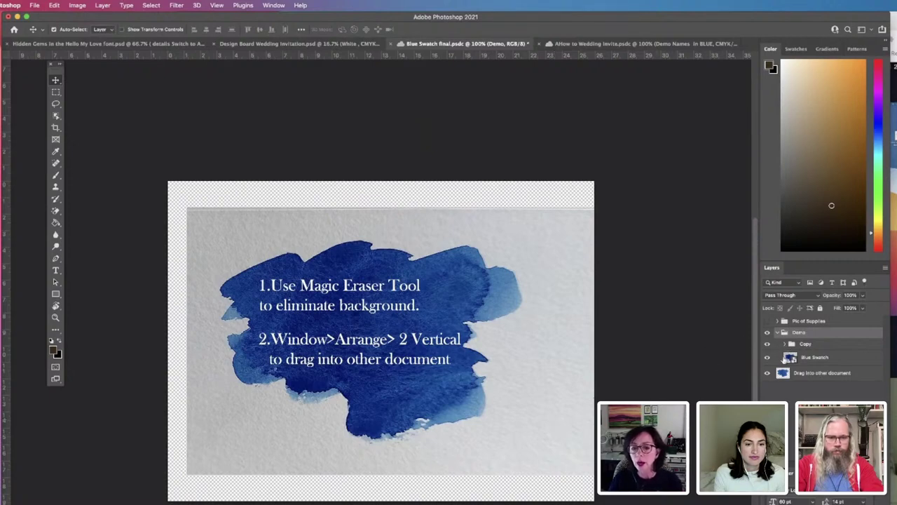
click(800, 359)
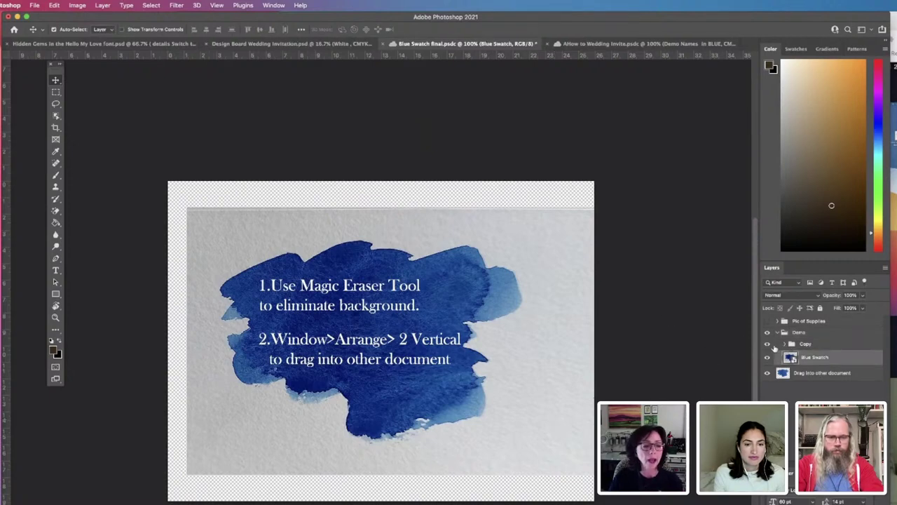
- Rasterize the Blue Swatch smart object and erase the grey paper background around the paint with the Magic Eraser tool
click(57, 213)
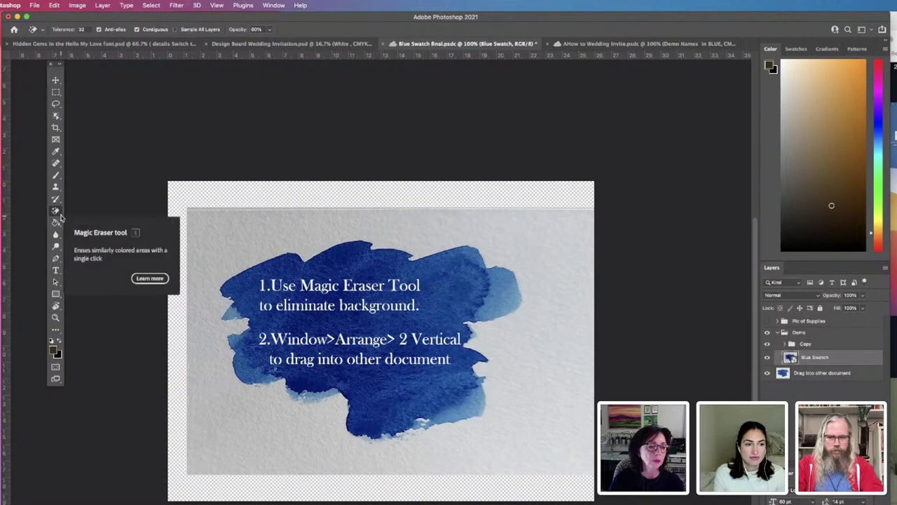
right_click(59, 214)
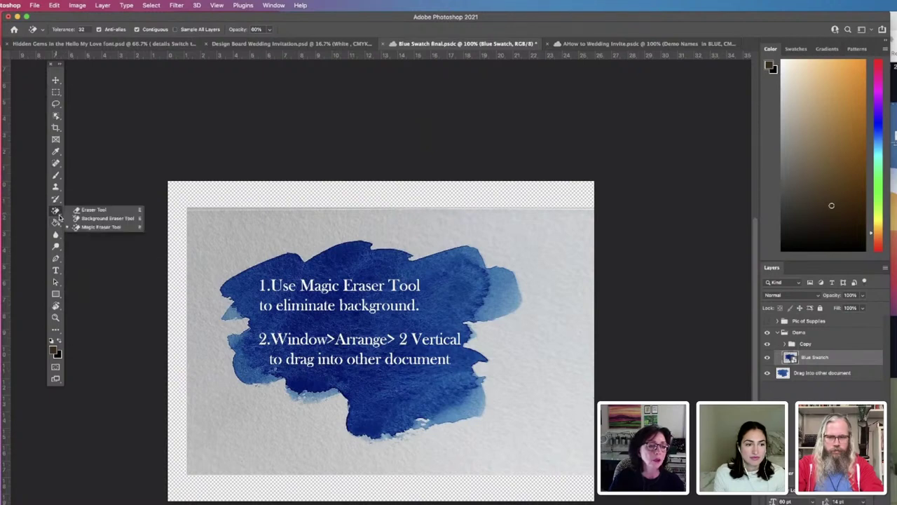
click(99, 227)
click(532, 318)
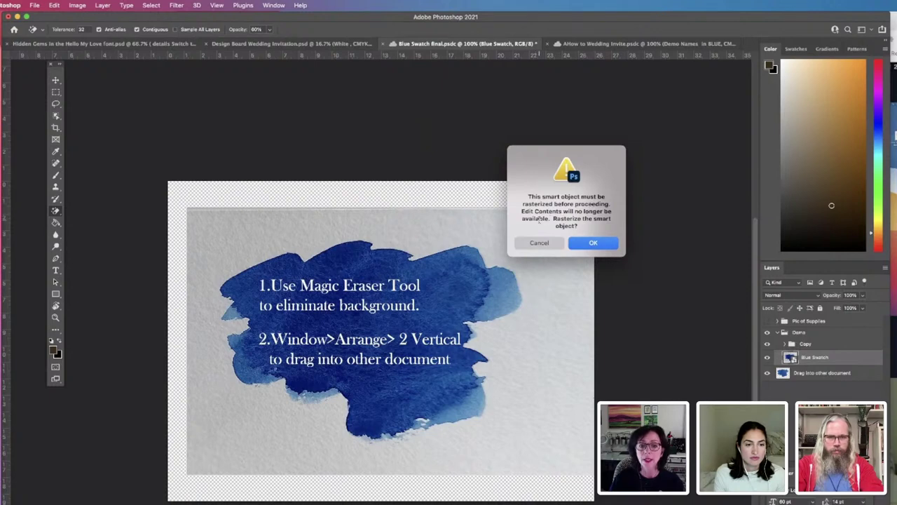
click(593, 244)
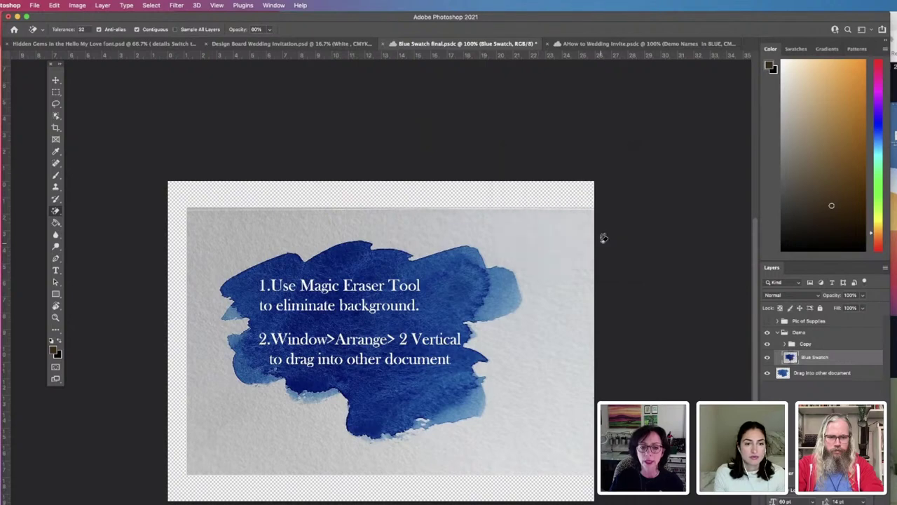
click(530, 246)
click(311, 220)
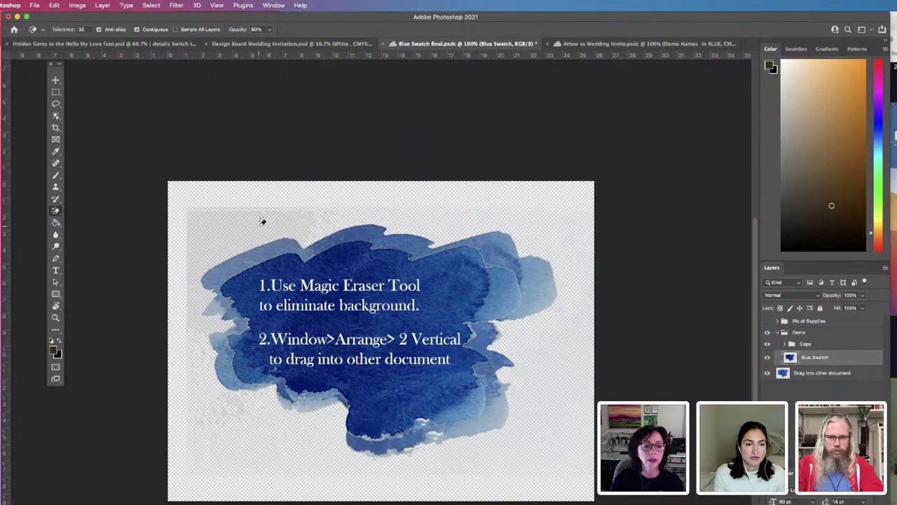
click(262, 220)
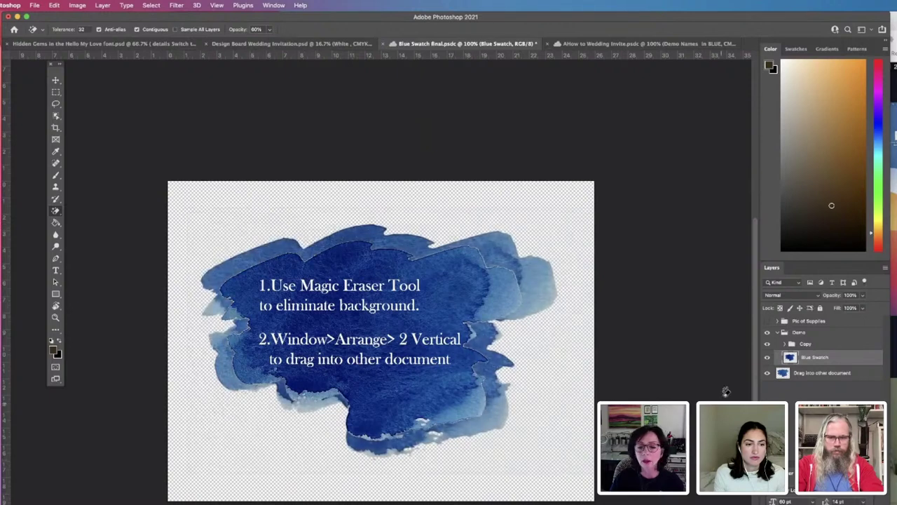
- Collapse and hide the Demo group, leaving only the Drag into other document layer showing
click(786, 344)
click(781, 333)
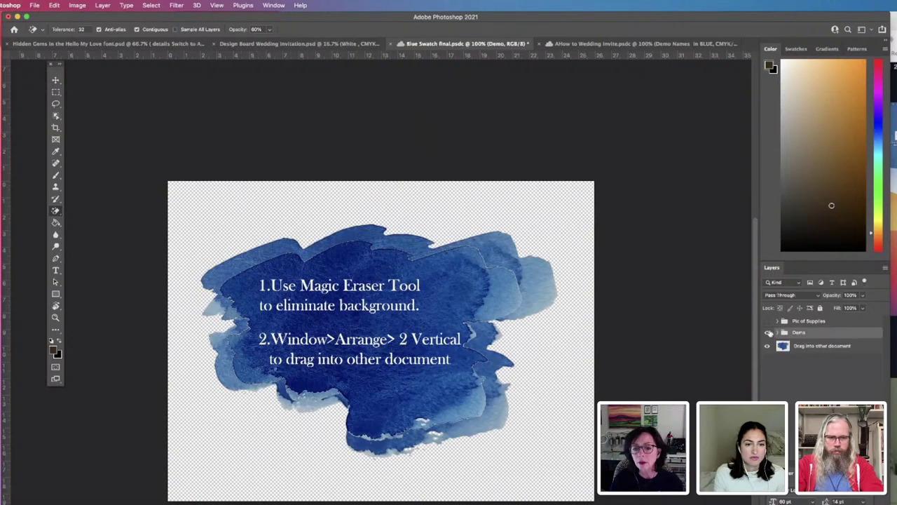
click(767, 333)
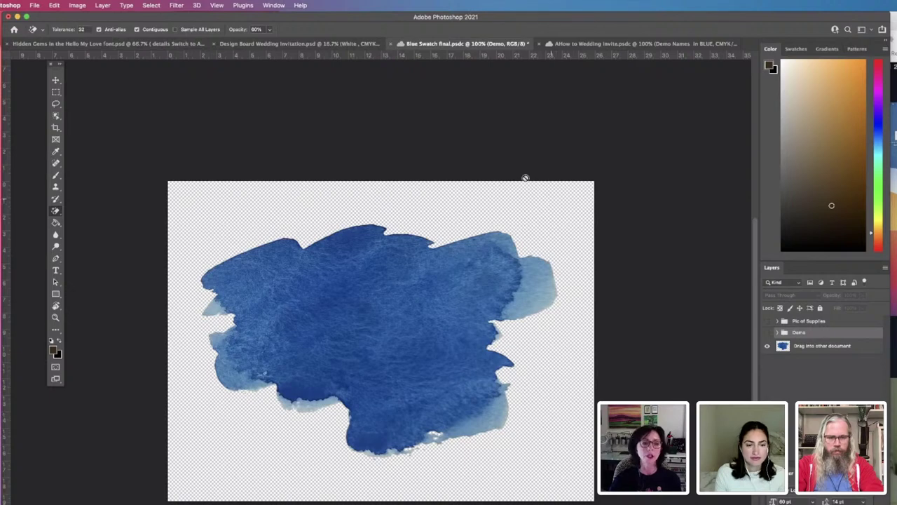
- Arrange the documents 2-up Vertical and copy the Drag into other document layer onto the wedding invitation
click(273, 5)
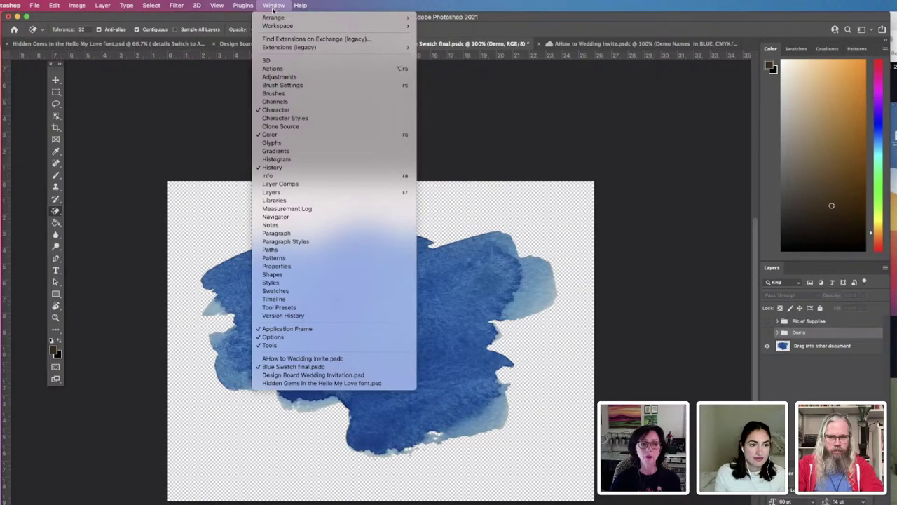
mouse_move(273, 18)
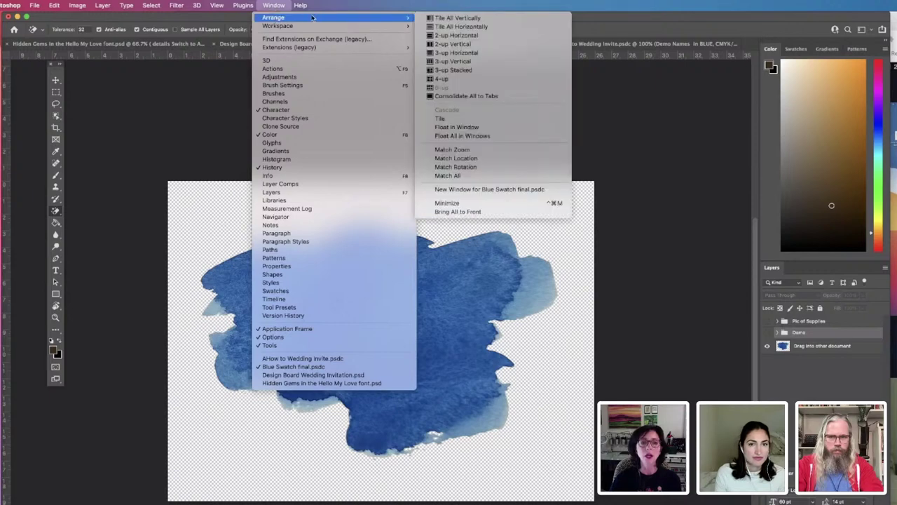
click(455, 44)
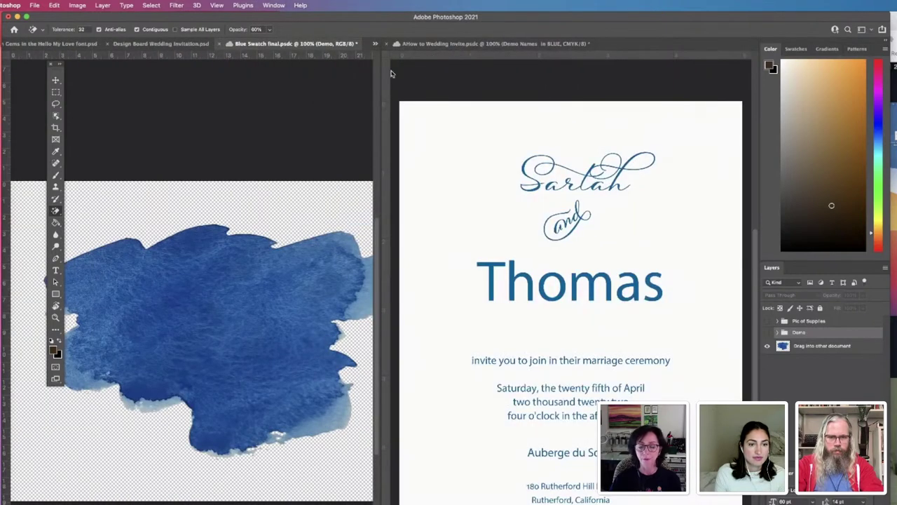
click(867, 349)
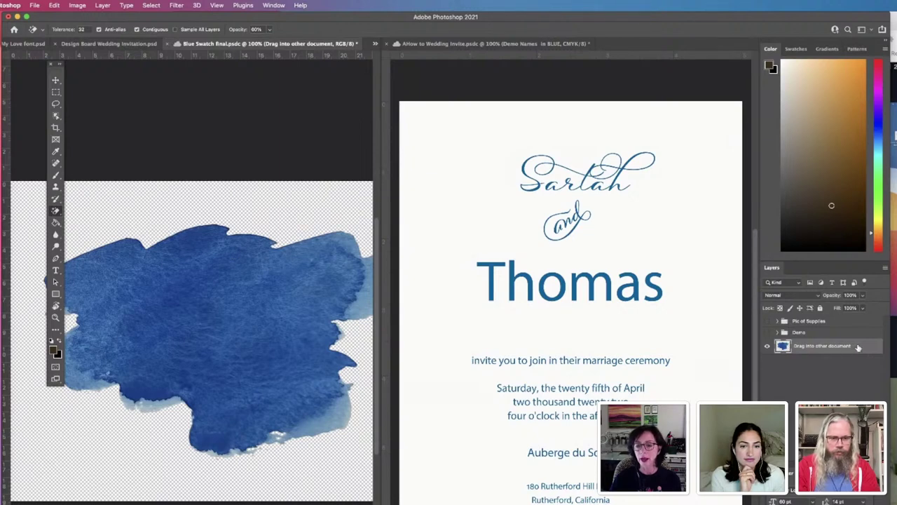
drag(856, 347, 606, 322)
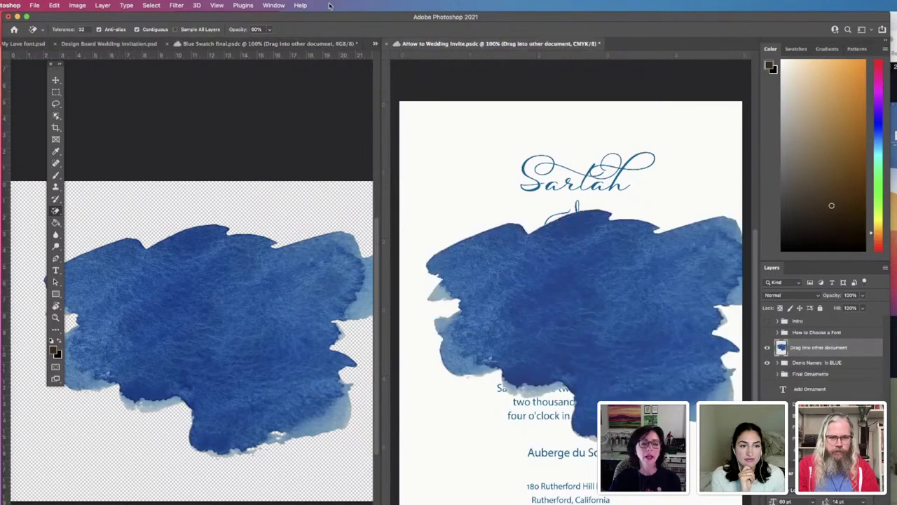
- Consolidate all documents to tabs and move the watercolor swatch up the invitation so it covers the names above the ceremony text
click(273, 5)
mouse_move(275, 17)
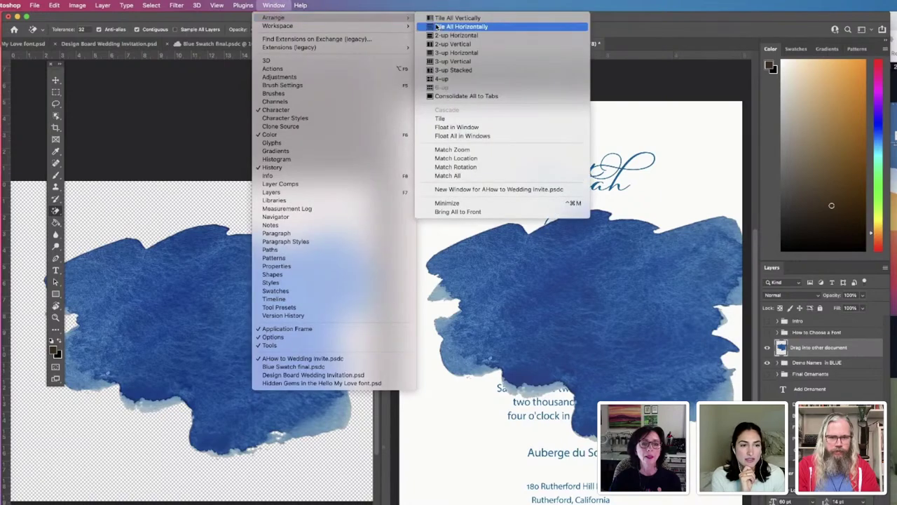
click(468, 98)
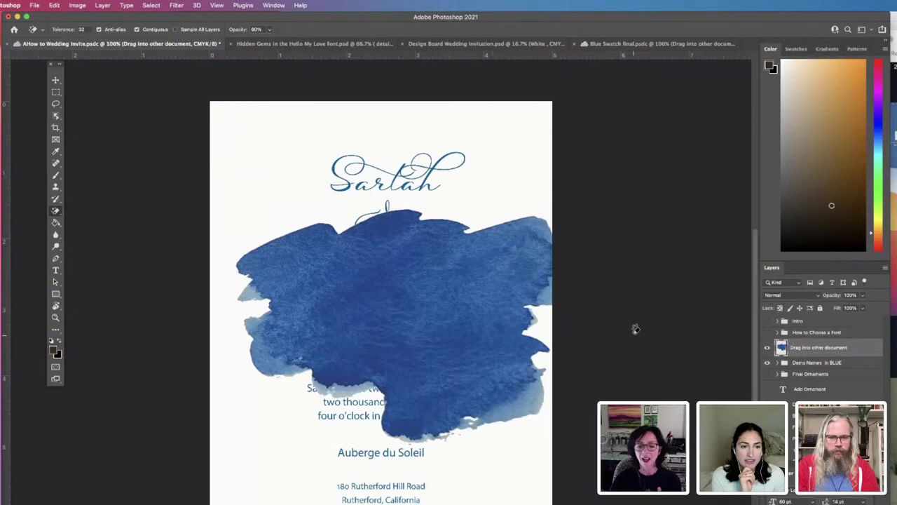
click(56, 80)
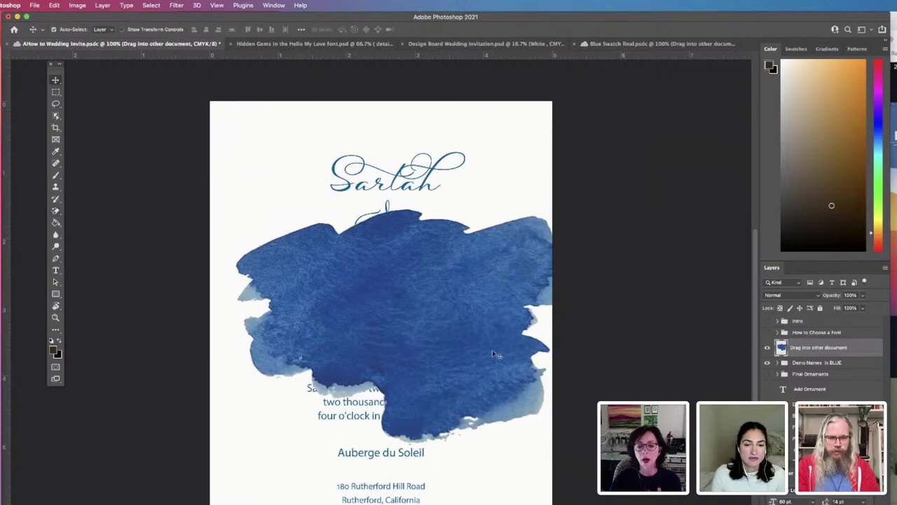
drag(493, 354, 471, 267)
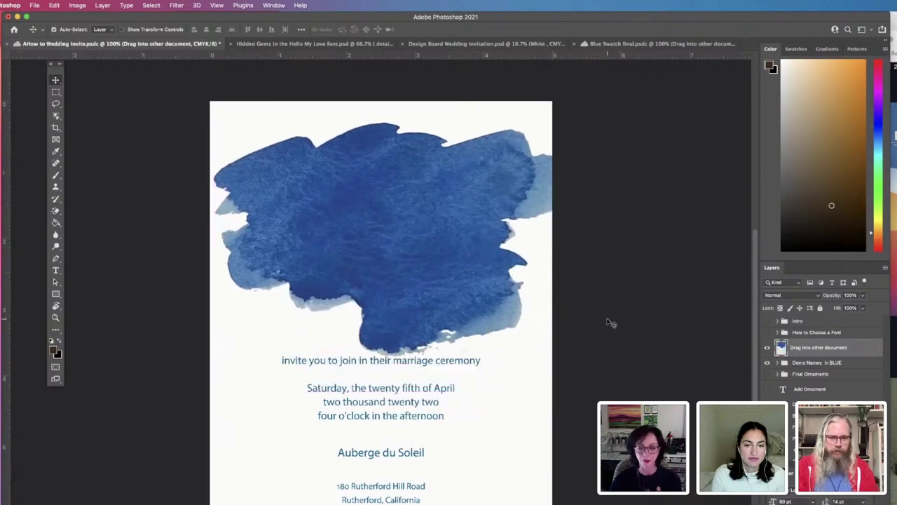
- Hide the imported swatch layer and the Demo Names in BLUE group, and show the prepared watercolor swatch with the white script names
click(767, 348)
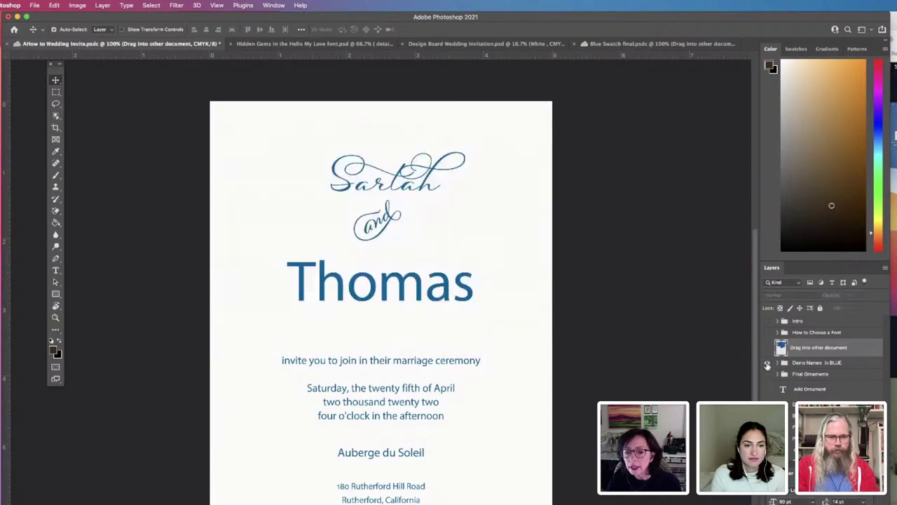
click(767, 364)
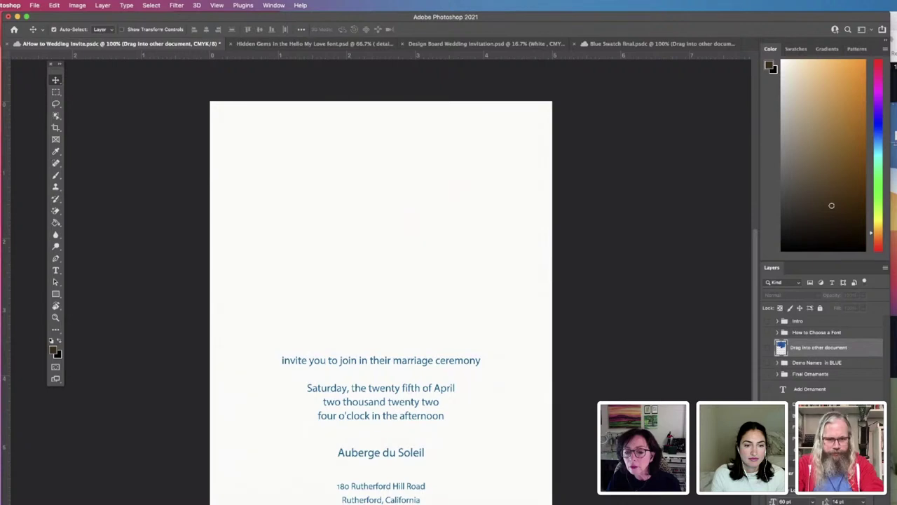
click(767, 347)
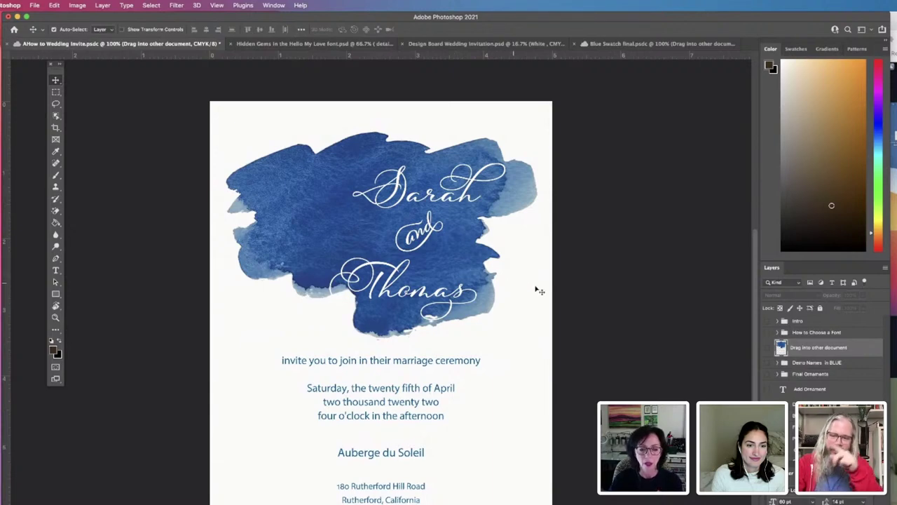
- Show the Add Ornament layer on the watercolor swatch beside the white names
drag(577, 280, 573, 272)
scroll(573, 272, down, 3)
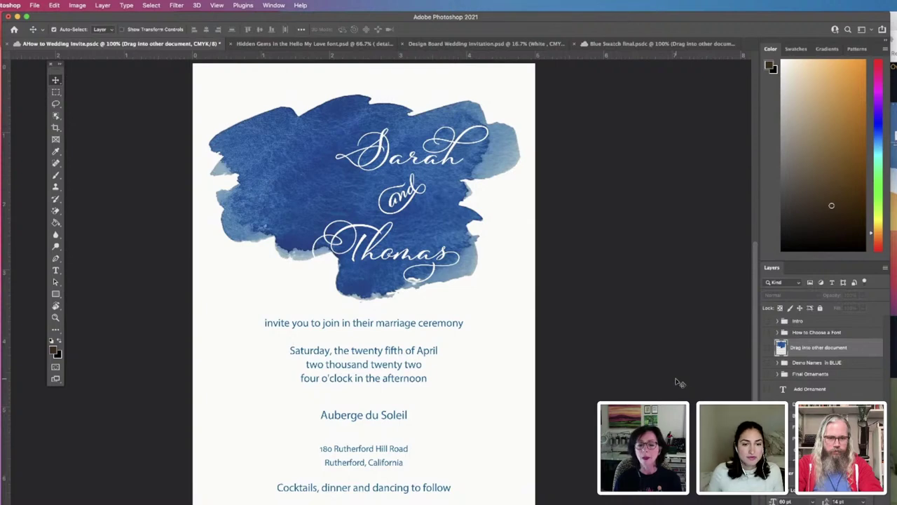
click(768, 389)
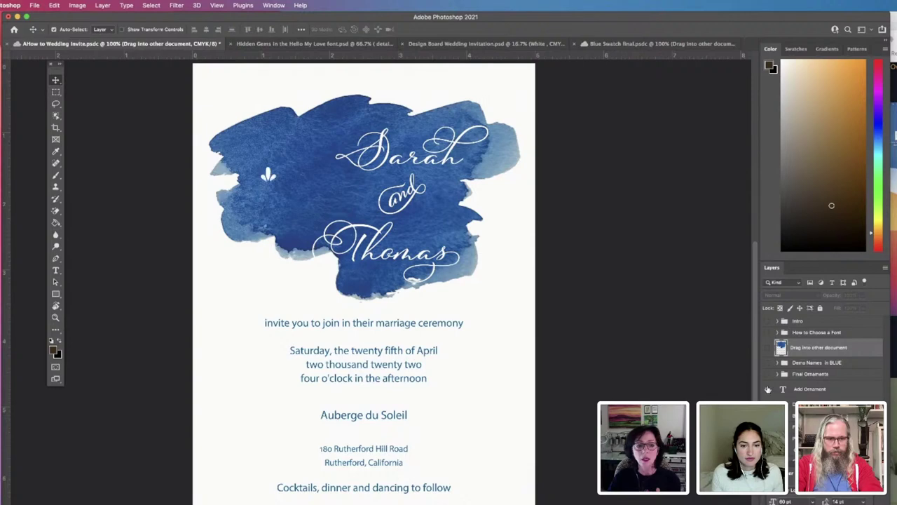
- Select the Add Ornament layer's text, set the font filter to All Classes and choose the Hello My Love Ornaments font
click(808, 390)
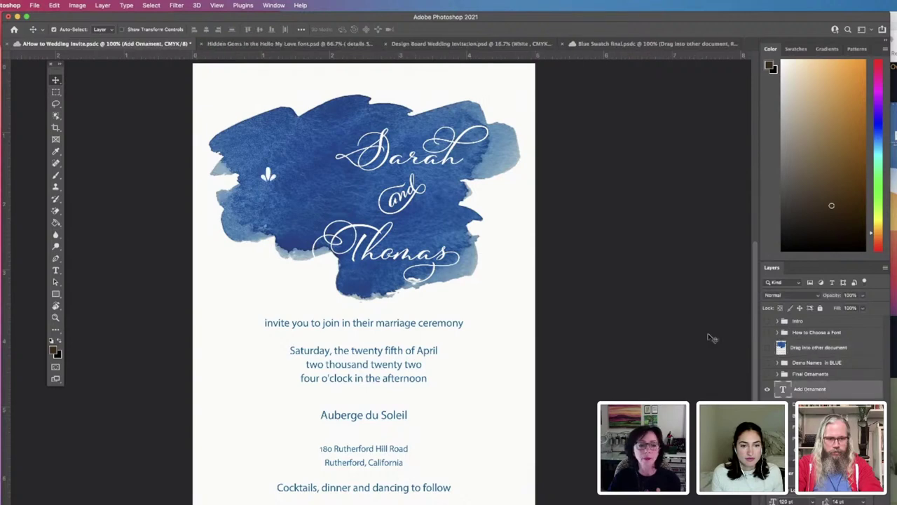
double_click(783, 389)
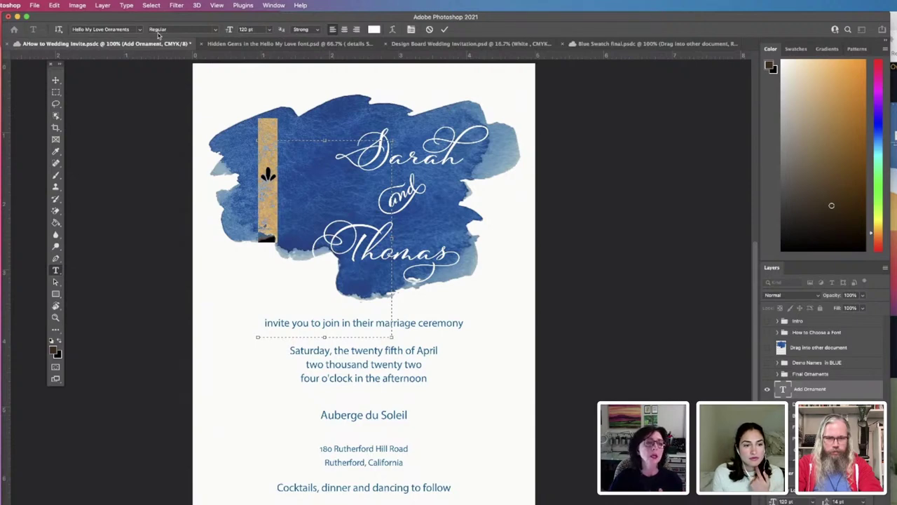
click(140, 30)
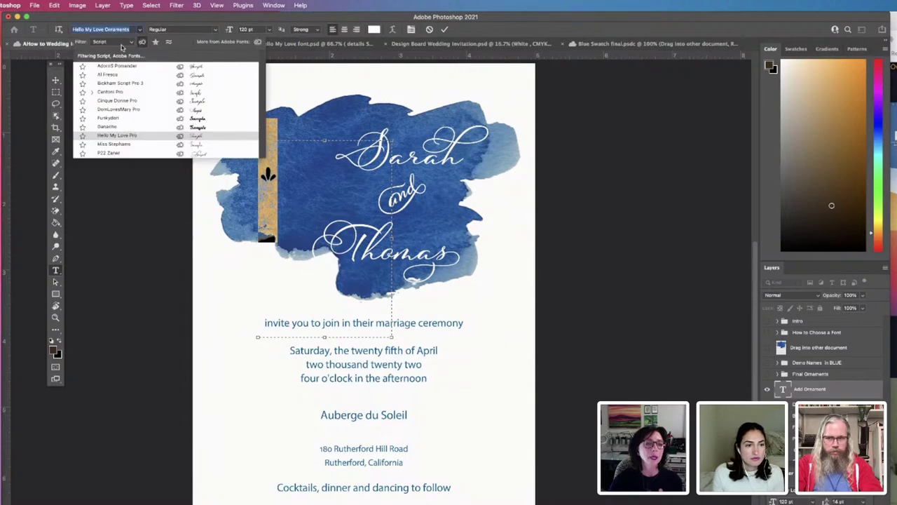
click(132, 44)
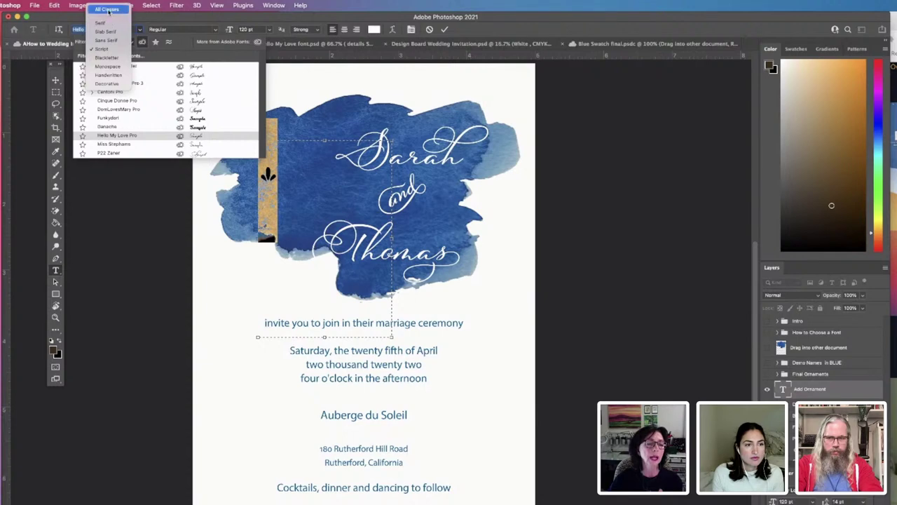
click(108, 10)
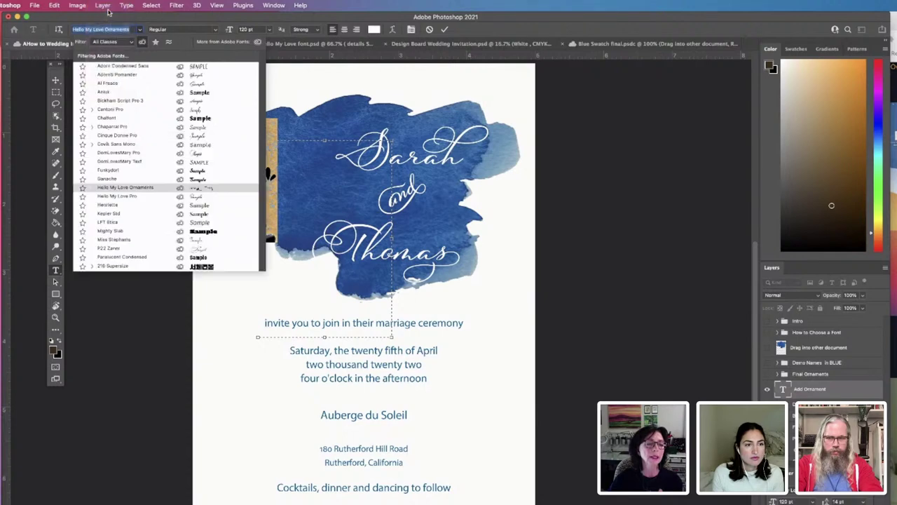
click(139, 189)
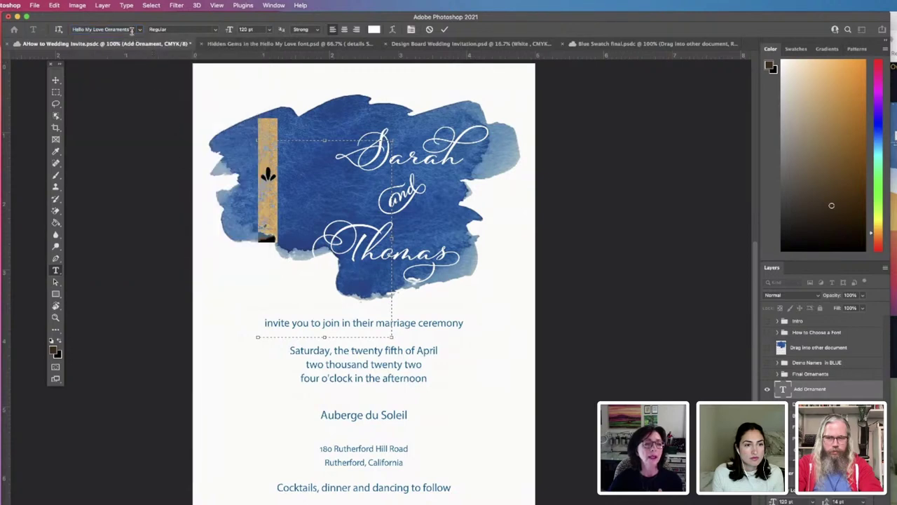
- Open the glyph browser for the selected ornament and show the Entire Font for Hello My Love Ornaments
click(125, 5)
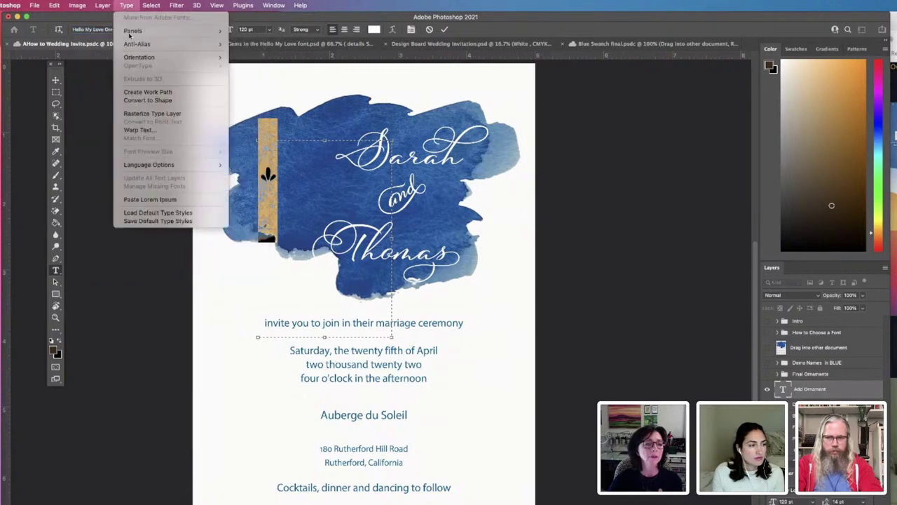
mouse_move(134, 31)
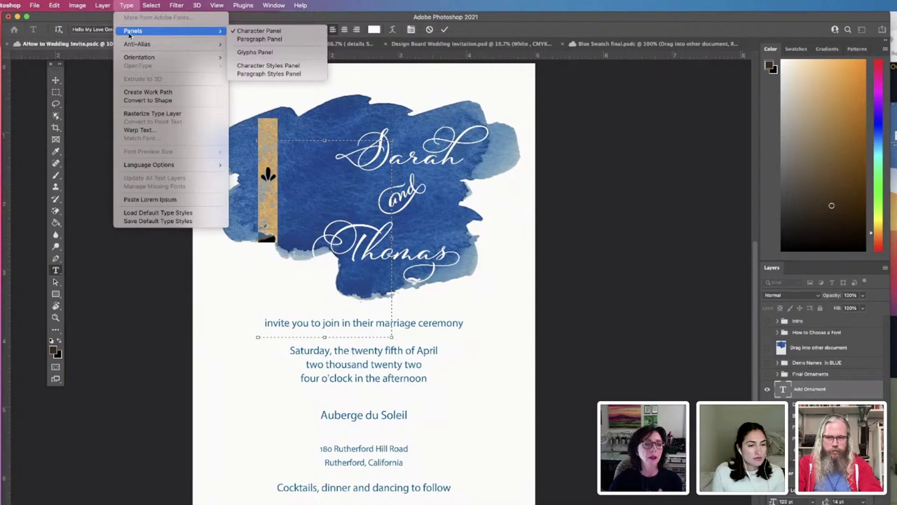
click(256, 52)
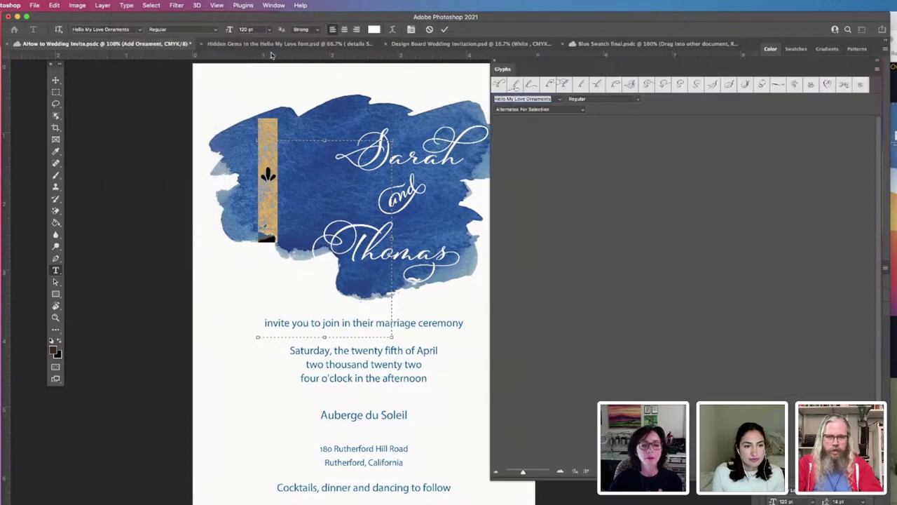
click(583, 110)
click(567, 120)
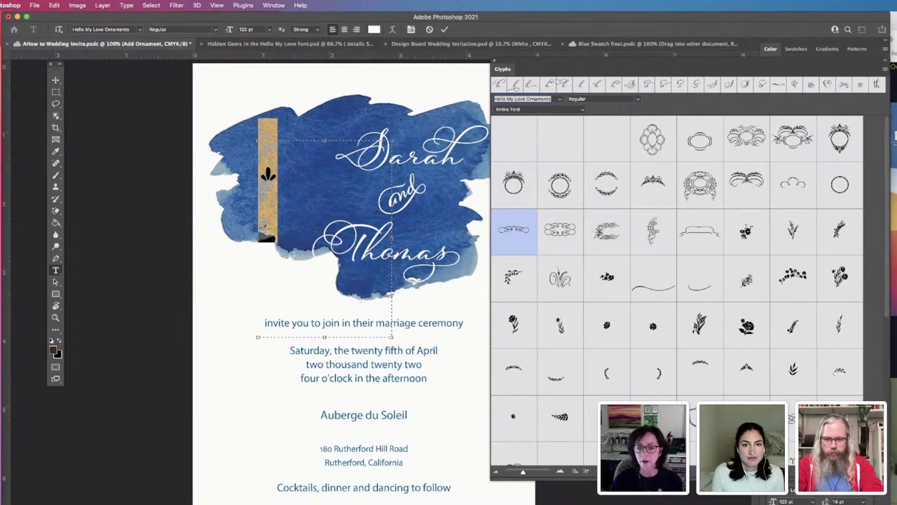
- Try the wheat swirl, flower bouquet, rose and berry sprig glyphs in place of the selected ornament
scroll(775, 377, down, 5)
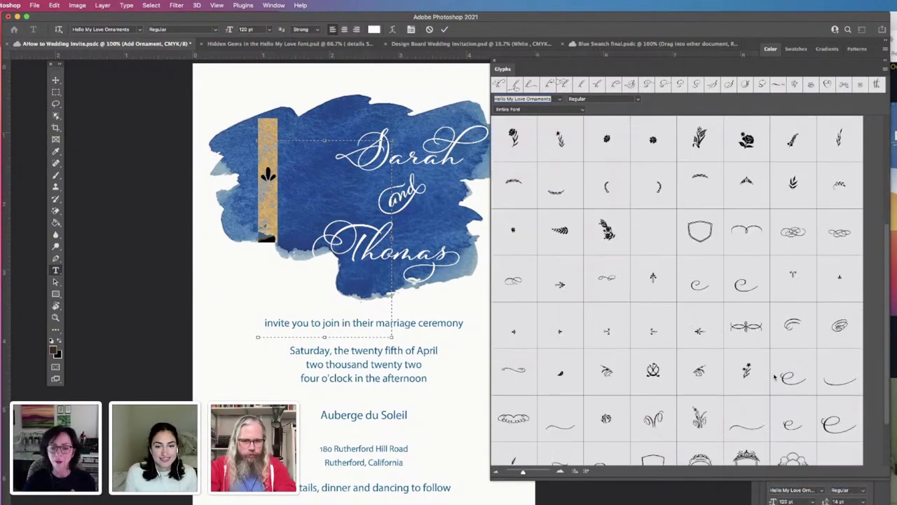
scroll(774, 376, up, 3)
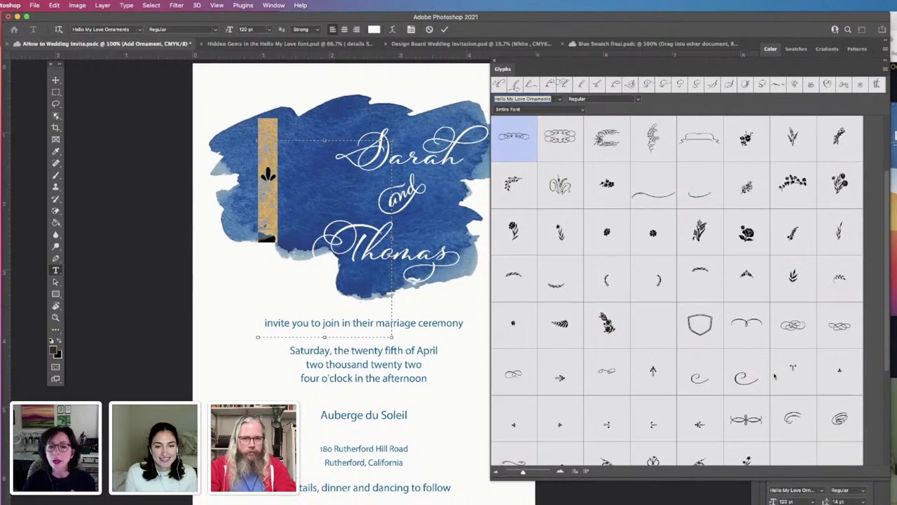
double_click(560, 185)
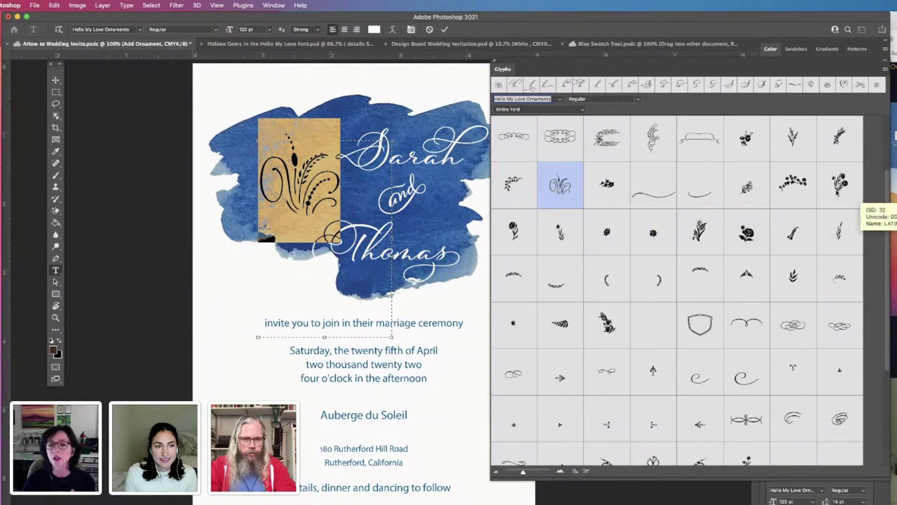
double_click(838, 188)
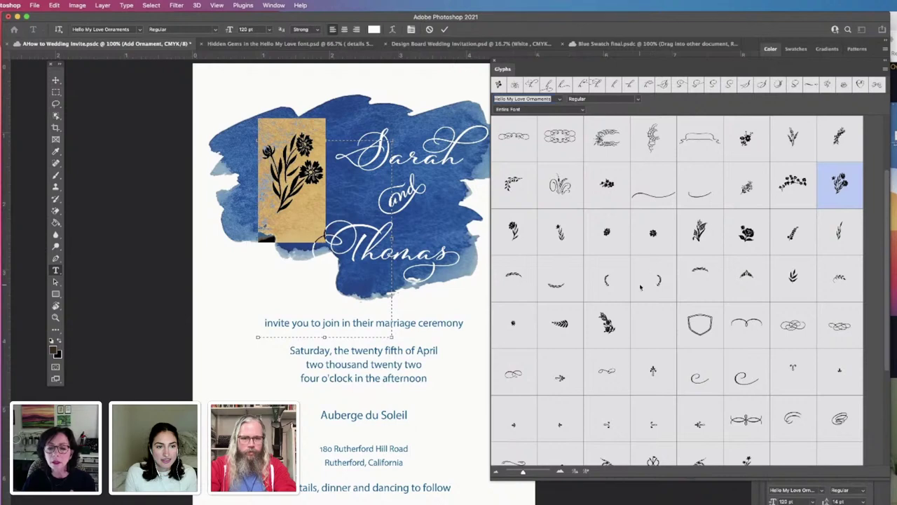
double_click(746, 235)
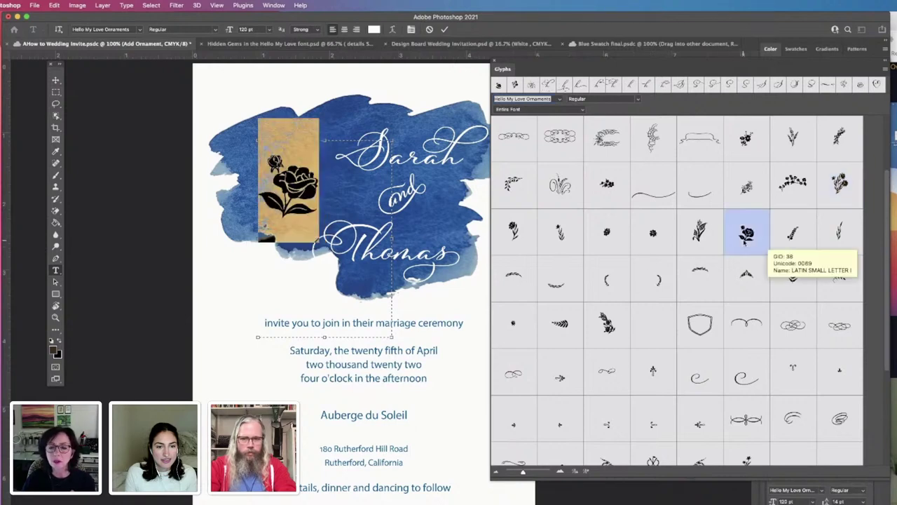
double_click(793, 231)
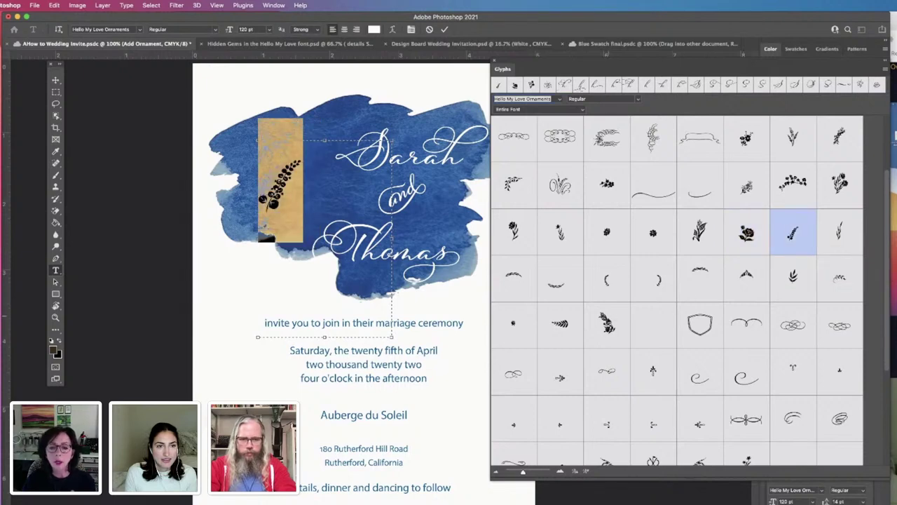
- Replace the ornament with the curved floral spray glyph and commit the text edit
double_click(608, 322)
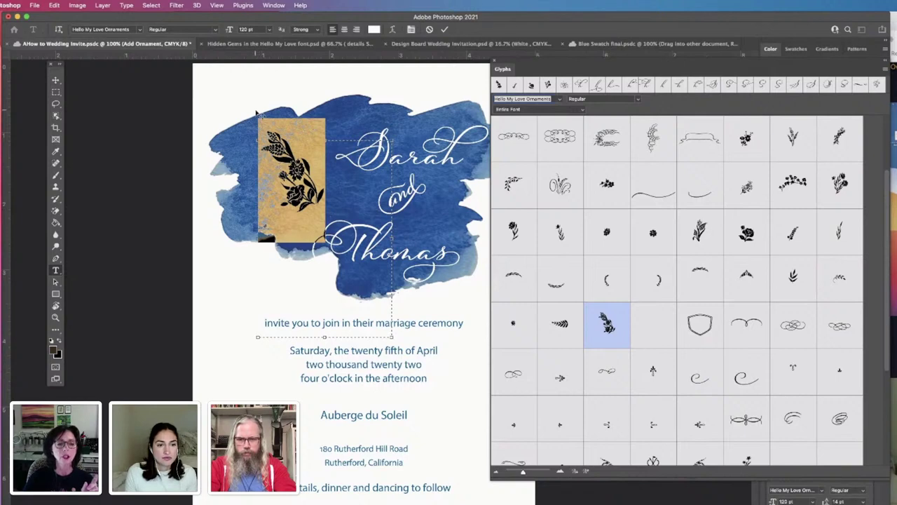
click(55, 80)
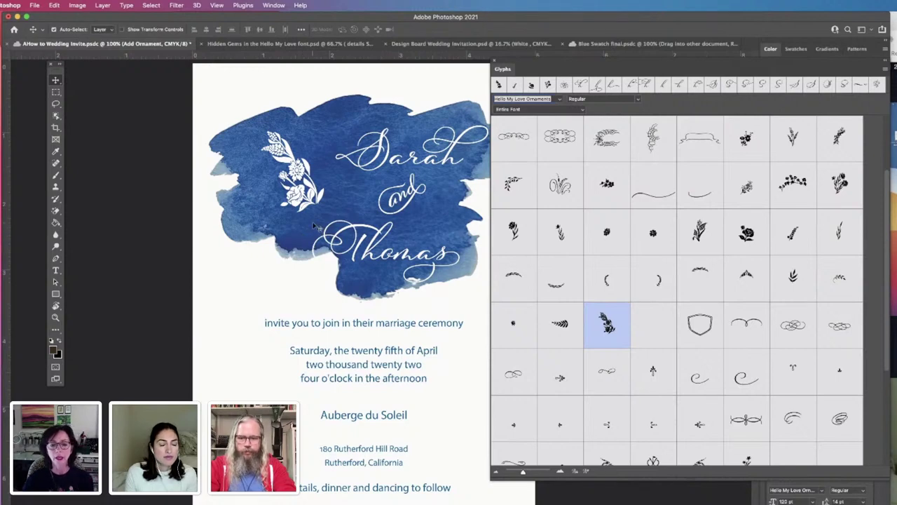
- Browse the Ornaments glyph set of Hello My Love Pro, and return the ornament layer's font to Hello My Love Ornaments
click(561, 100)
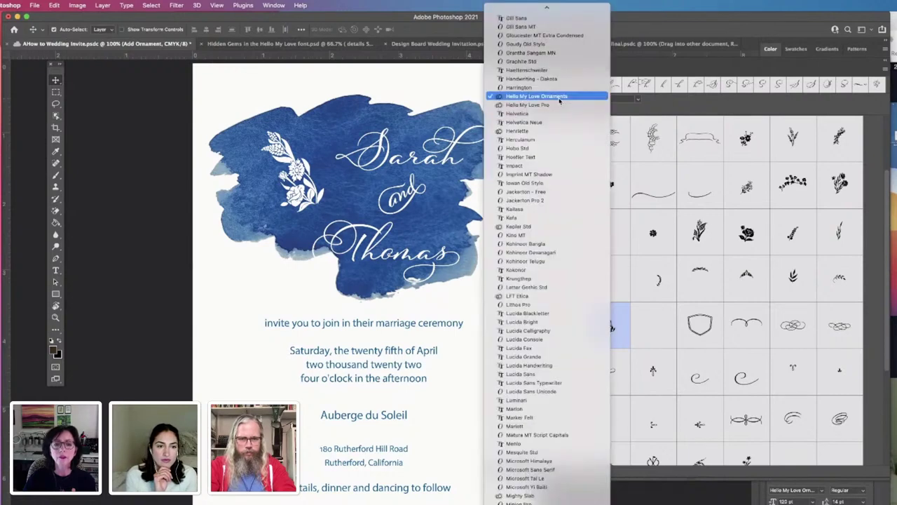
click(556, 104)
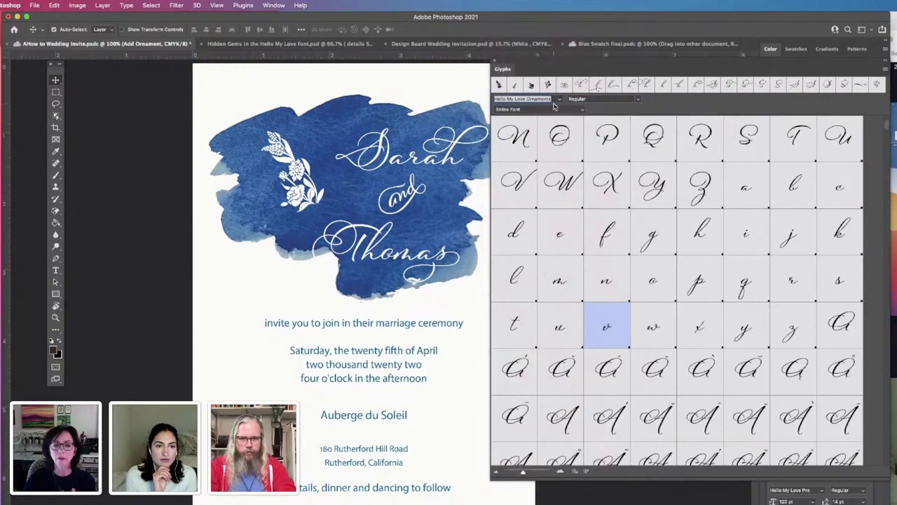
click(582, 111)
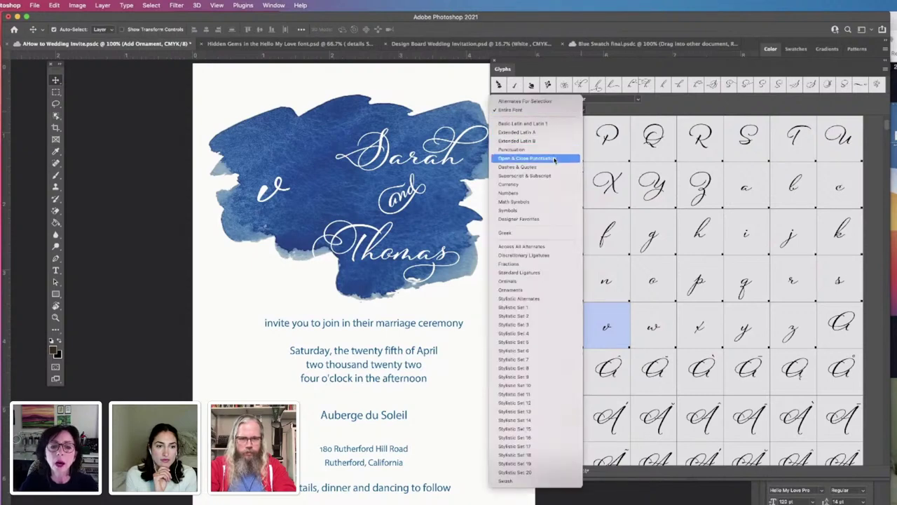
click(547, 291)
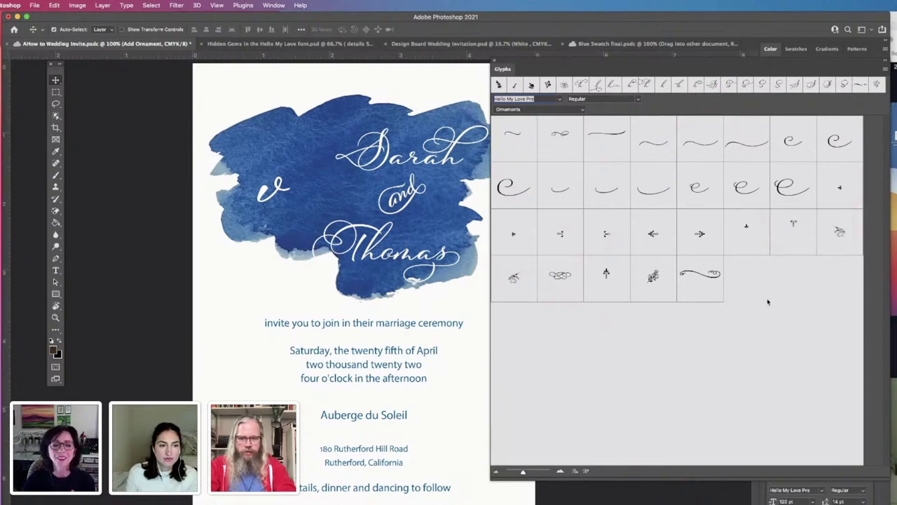
click(560, 102)
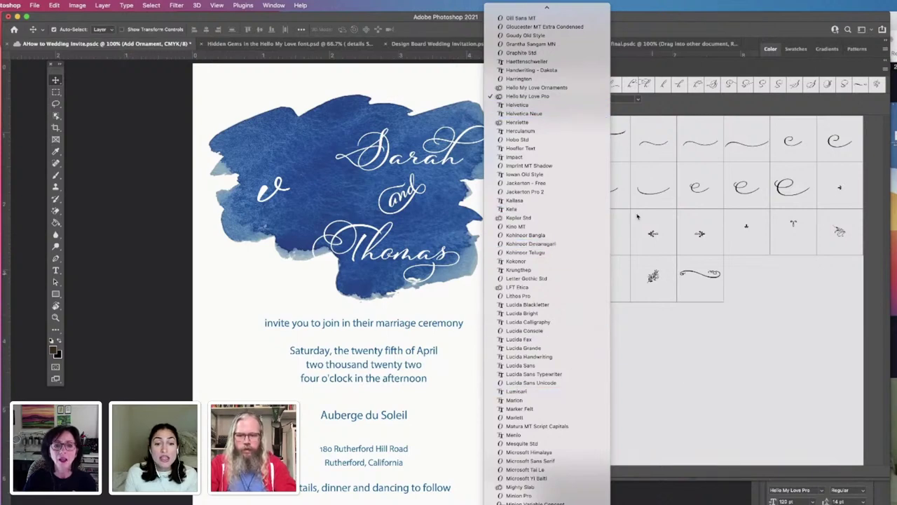
click(544, 87)
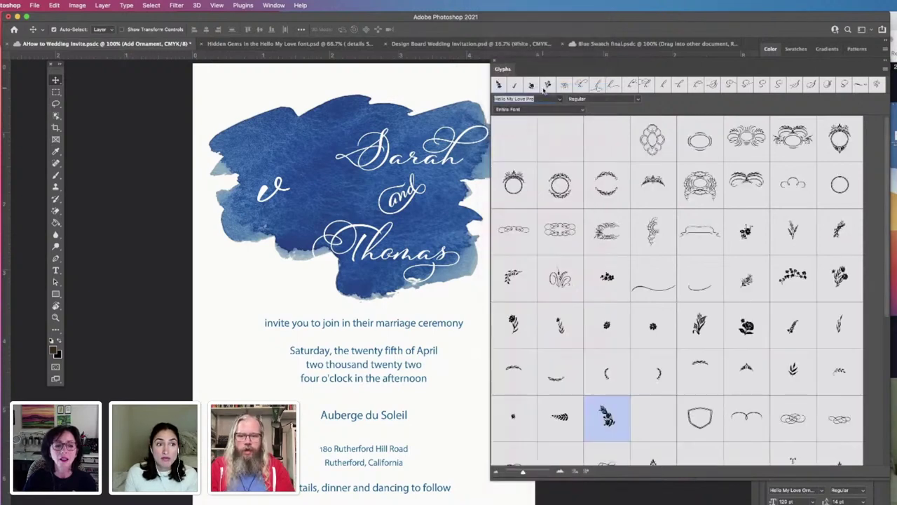
double_click(607, 417)
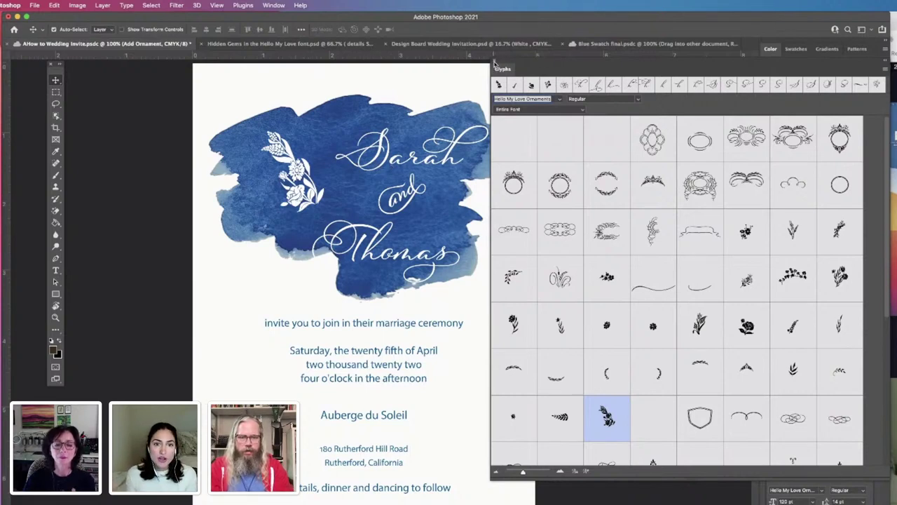
- Close the glyph browser and save the invitation, and hide the Add Ornament layer to present the finished blue design
click(495, 63)
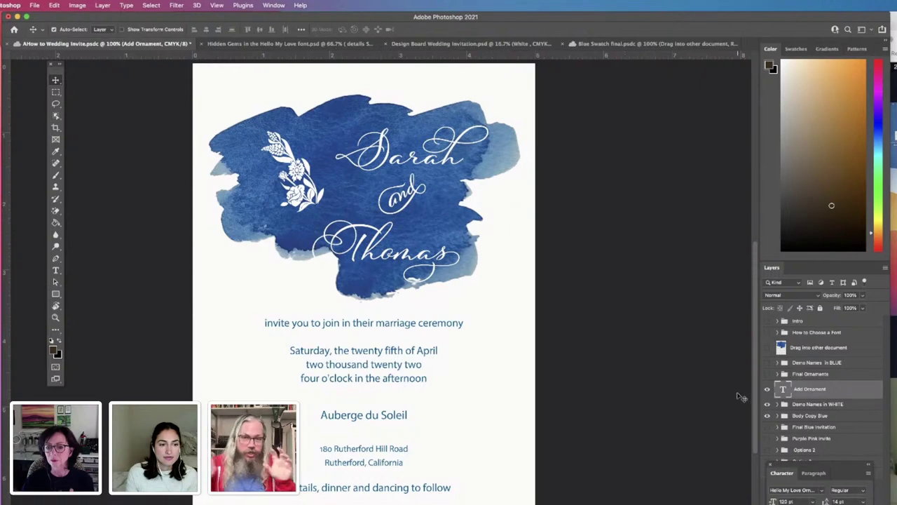
key(super+s)
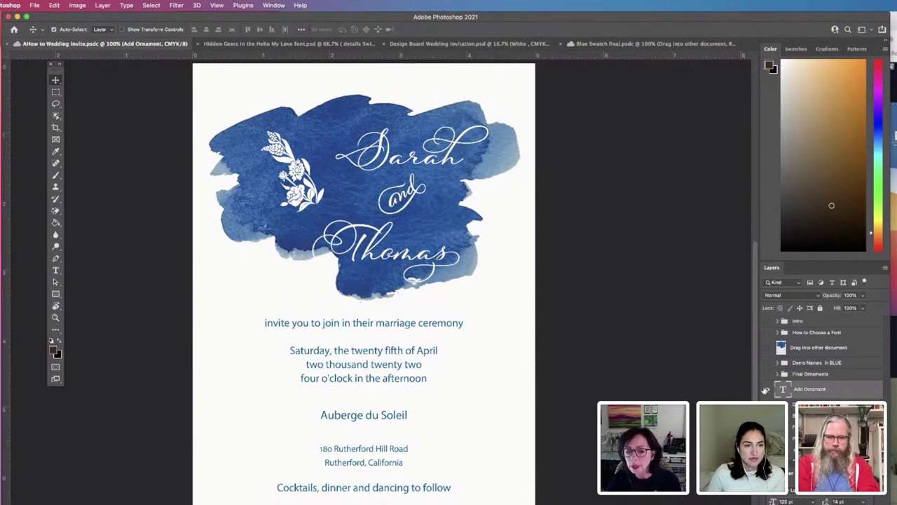
click(767, 390)
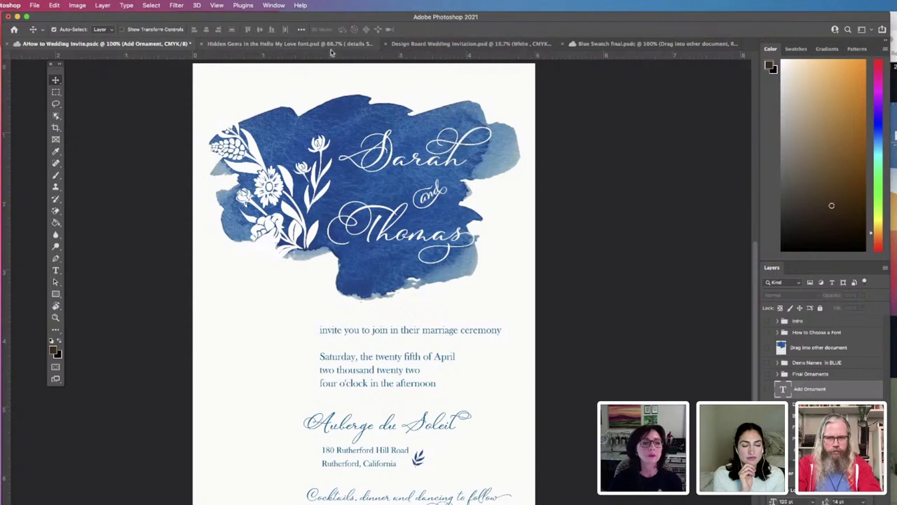
- Switch to the Design Board Wedding Invitation document and examine the invitation and details card up close
click(435, 45)
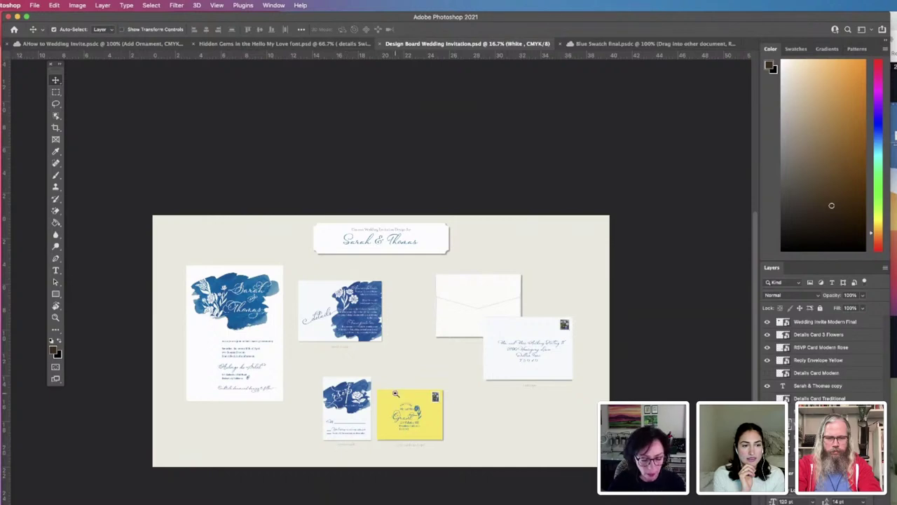
key(z)
click(378, 365)
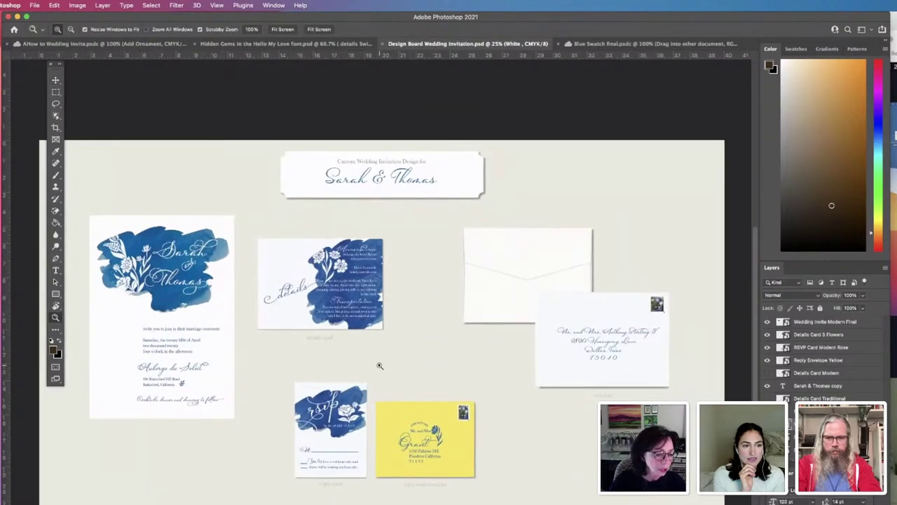
click(379, 366)
click(380, 366)
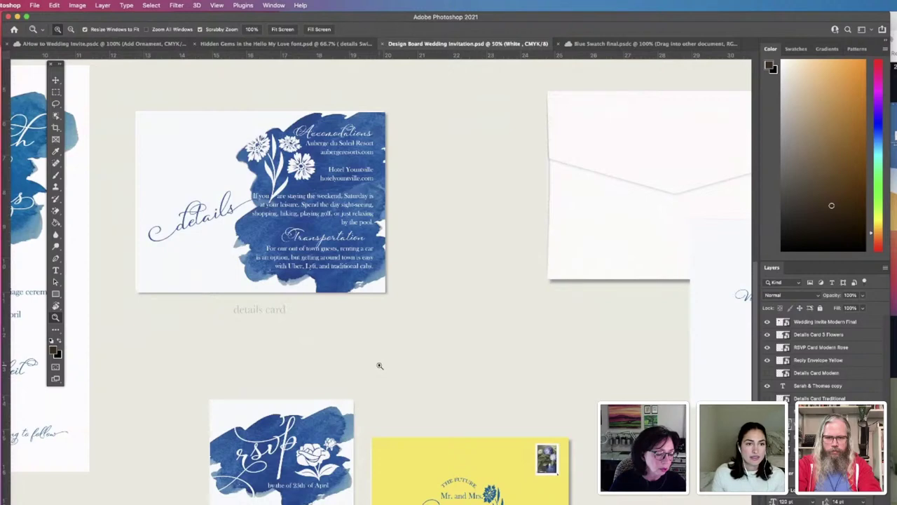
click(379, 365)
click(378, 365)
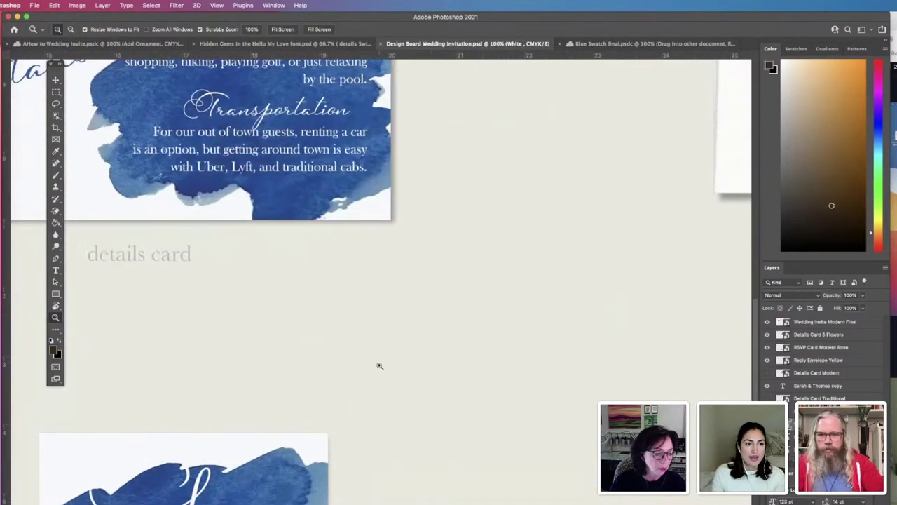
drag(307, 236, 511, 366)
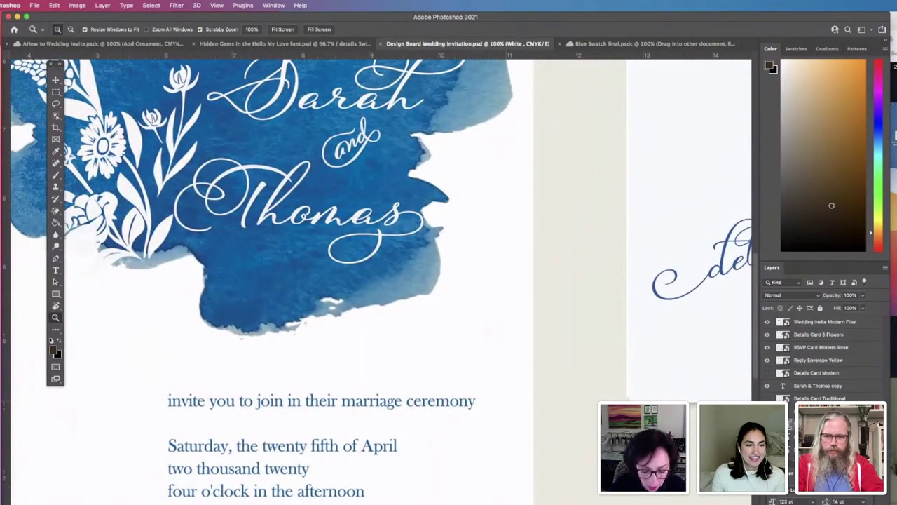
scroll(378, 340, down, 1)
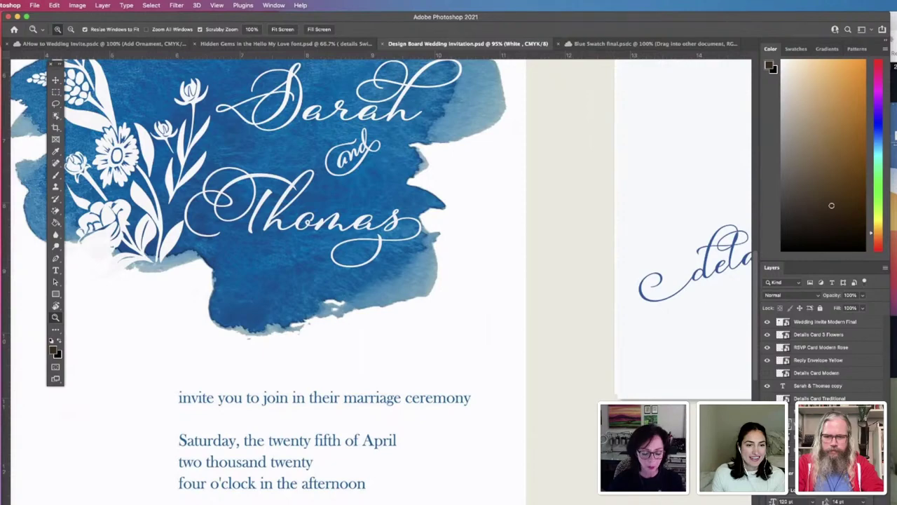
scroll(420, 490, right, 10)
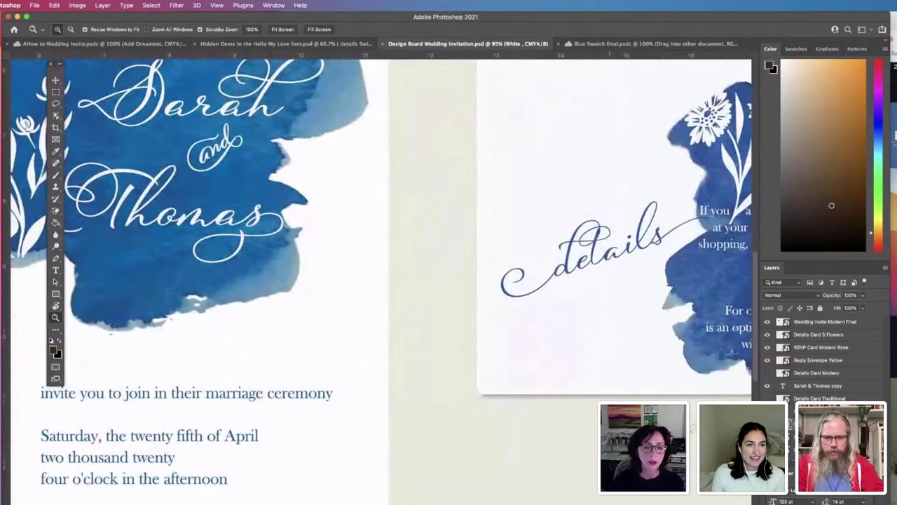
scroll(441, 496, right, 5)
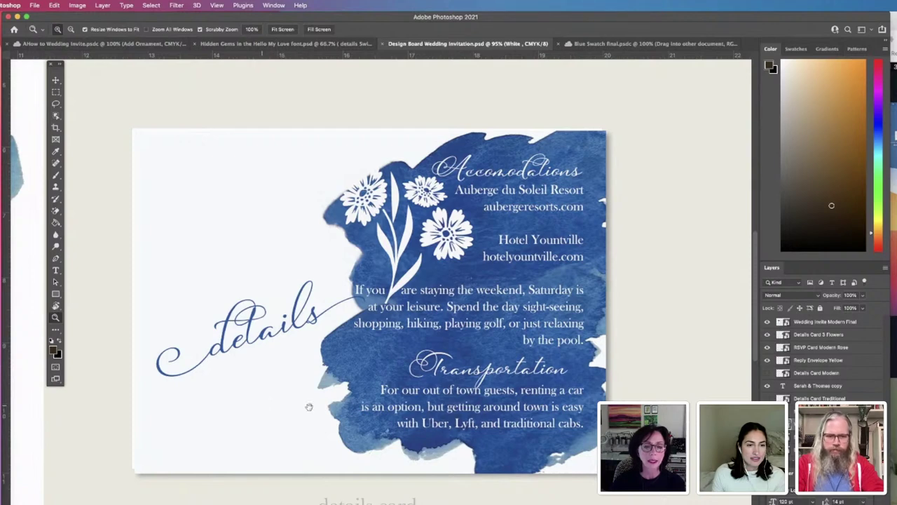
scroll(270, 392, left, 8)
drag(271, 377, 431, 376)
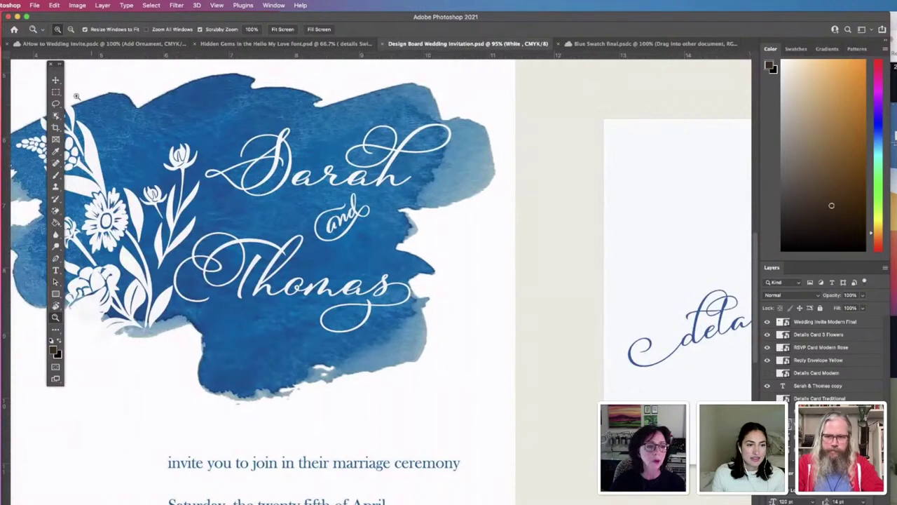
- Try moving the Details Card 3 Flowers artwork toward the invitation, and undo the move
click(55, 80)
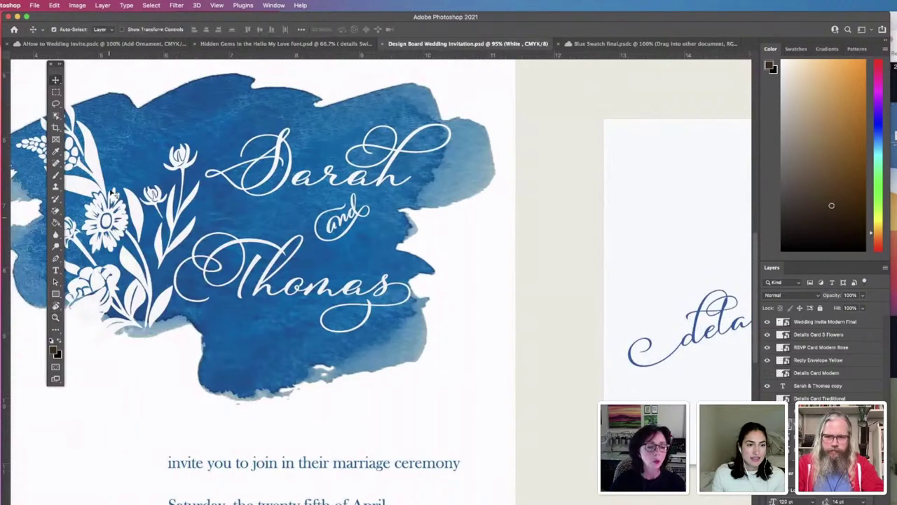
drag(456, 330, 141, 319)
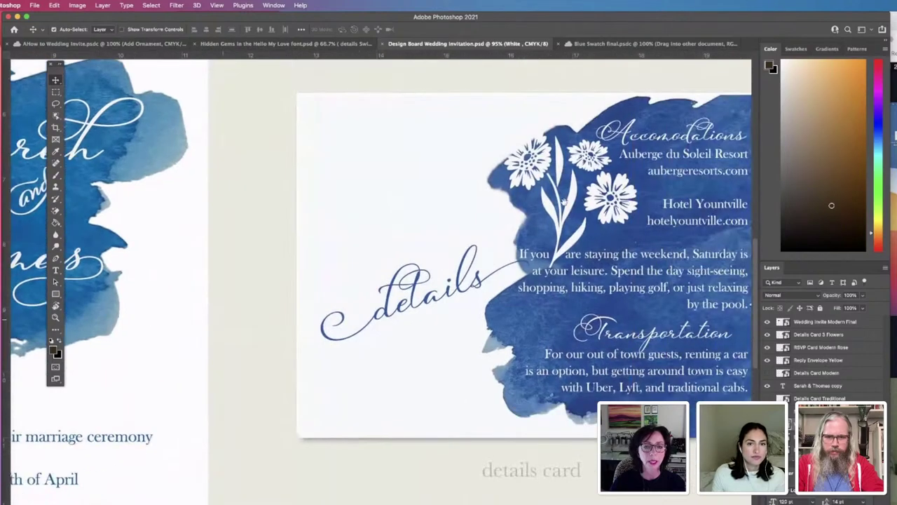
click(651, 340)
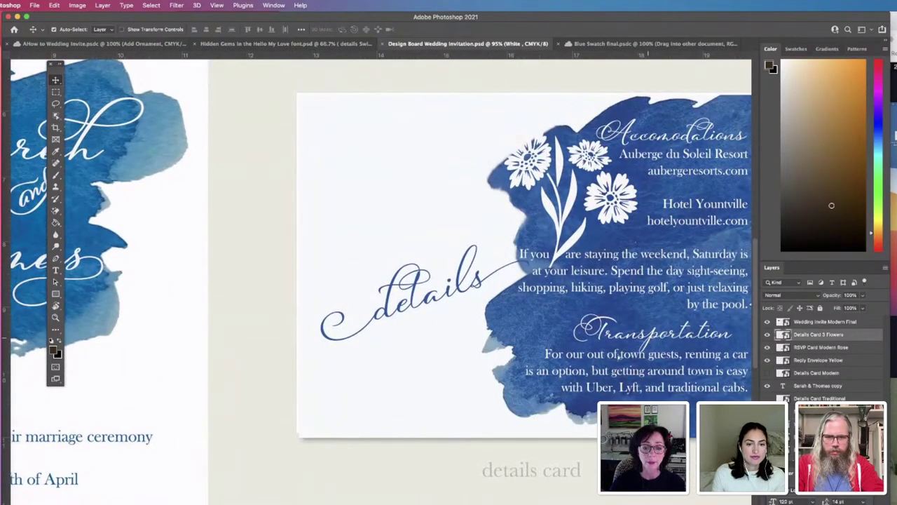
drag(427, 347, 274, 358)
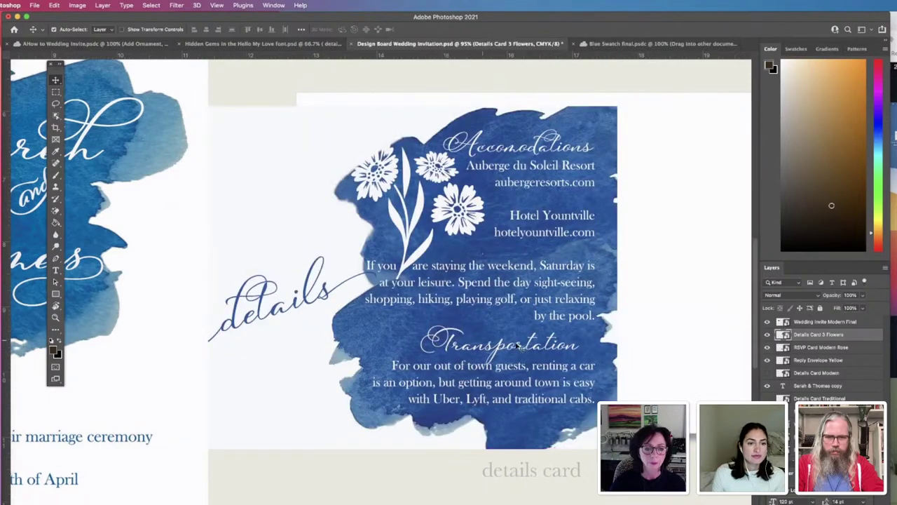
key(super+z)
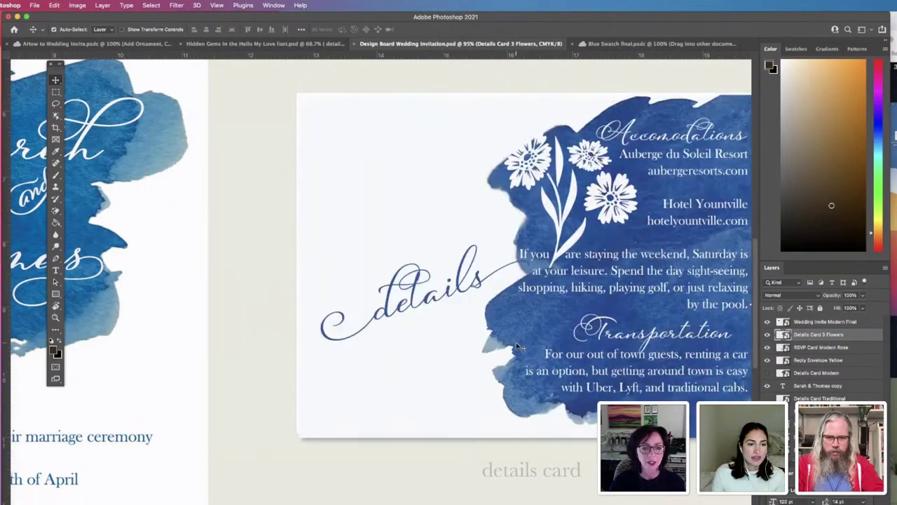
- Examine the RSVP reply card with its rose ornament and the matching yellow reply card envelope
scroll(487, 451, down, 10)
scroll(487, 451, right, 10)
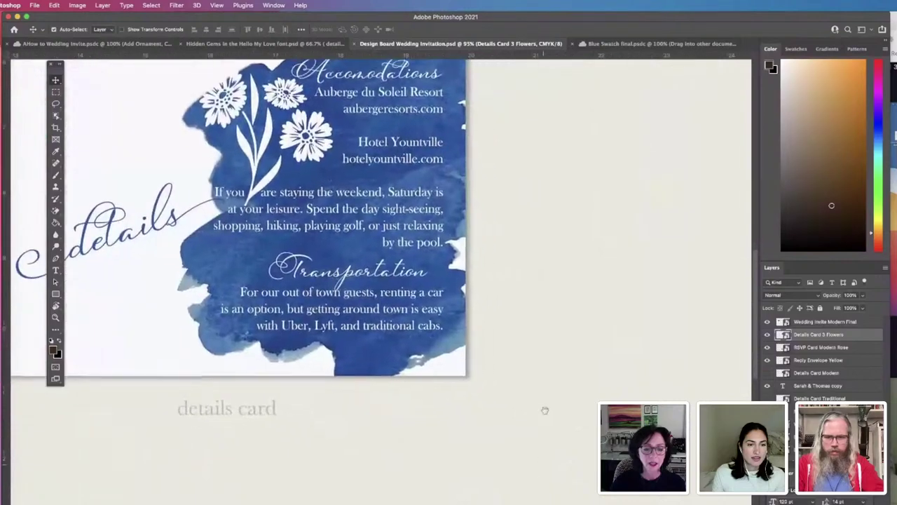
scroll(487, 451, down, 10)
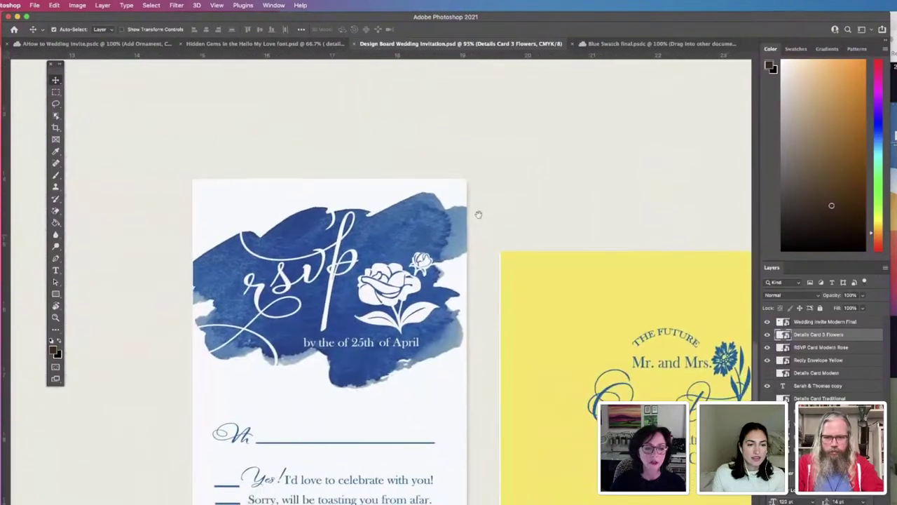
drag(455, 194, 441, 178)
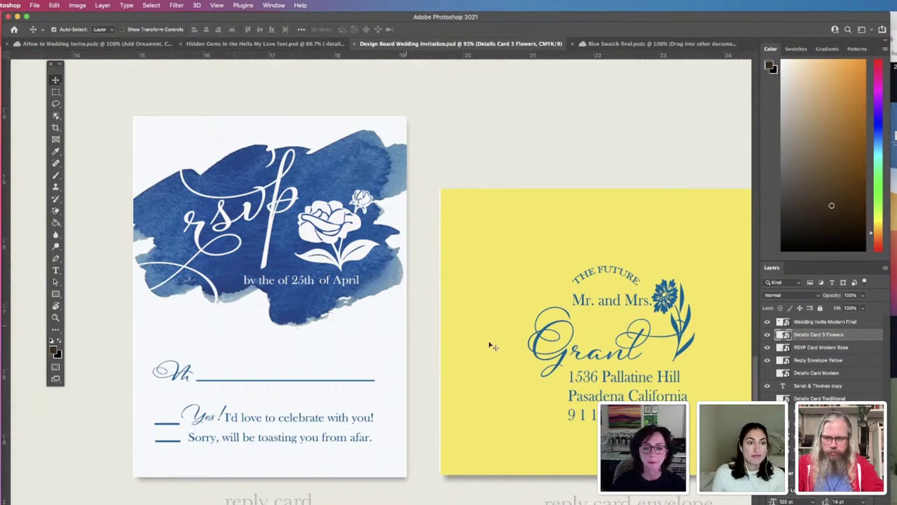
scroll(662, 393, right, 2)
scroll(575, 397, right, 8)
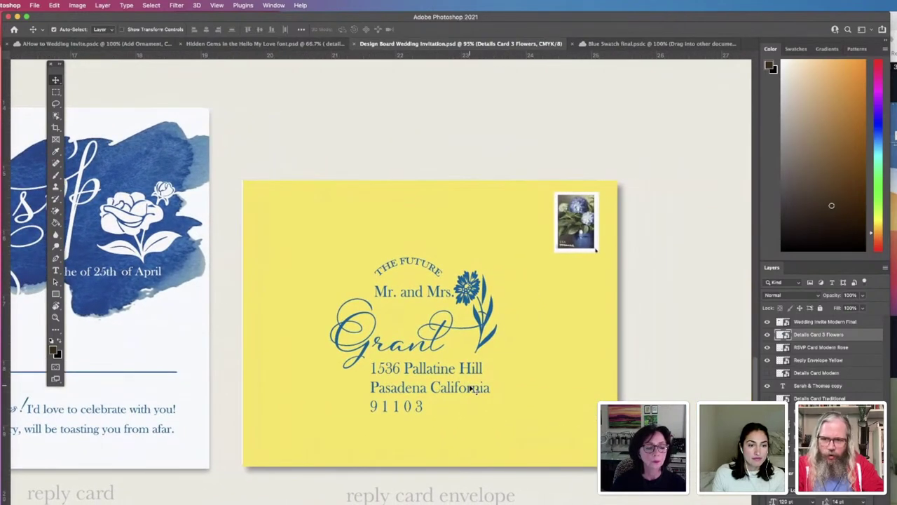
drag(383, 354, 559, 348)
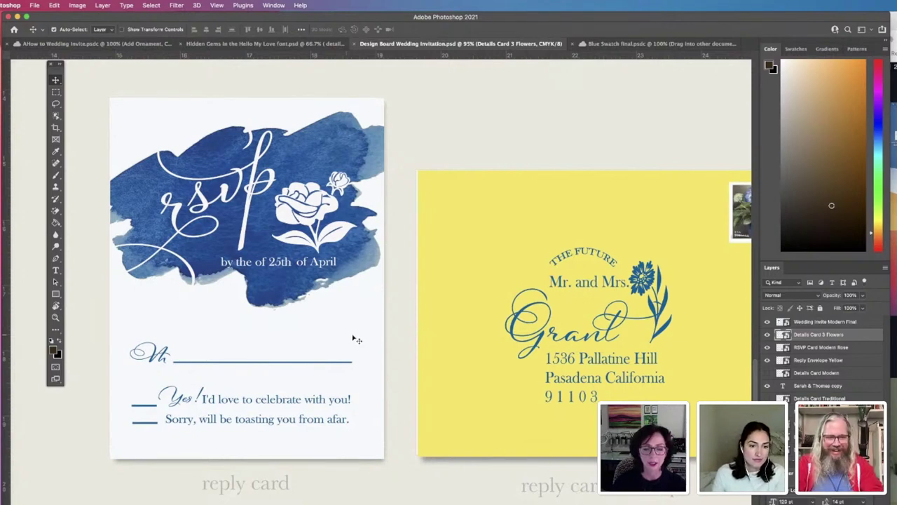
drag(582, 378, 339, 357)
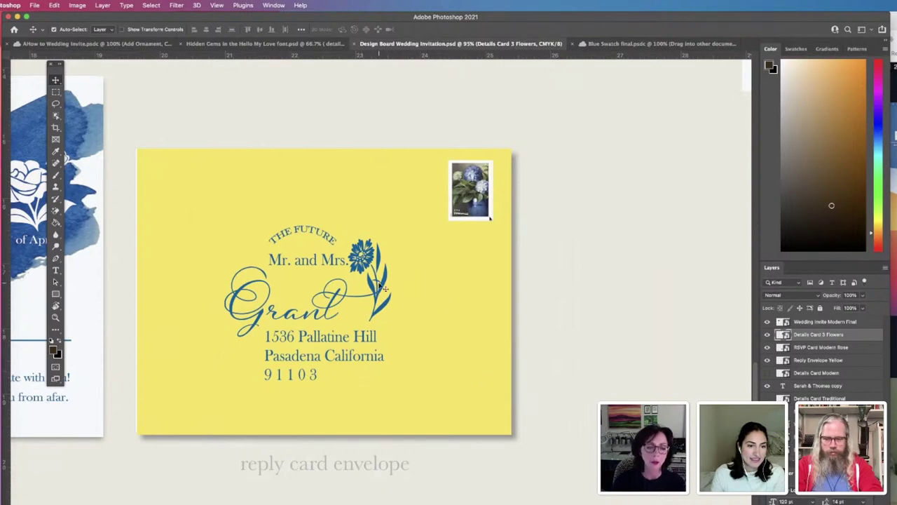
- Examine the back of the white invitation envelope and the script-addressed front with its stamp
scroll(490, 218, up, 10)
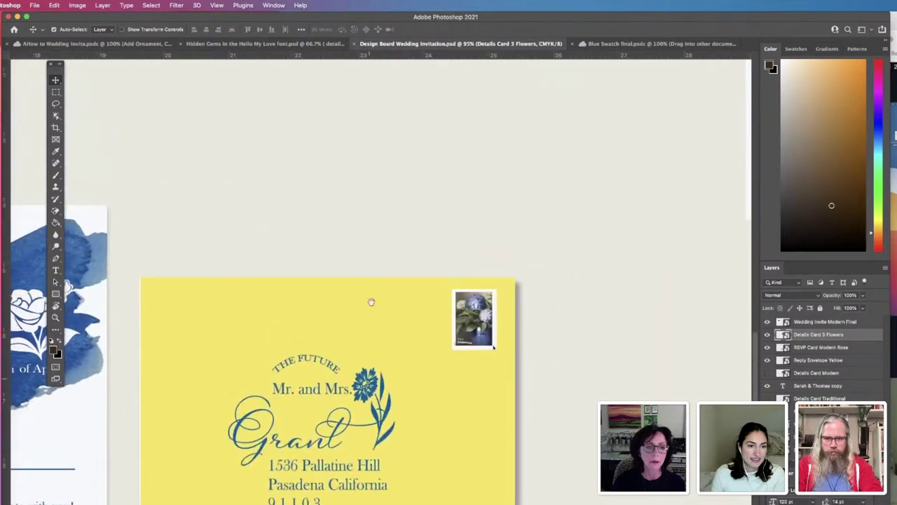
scroll(309, 351, left, 5)
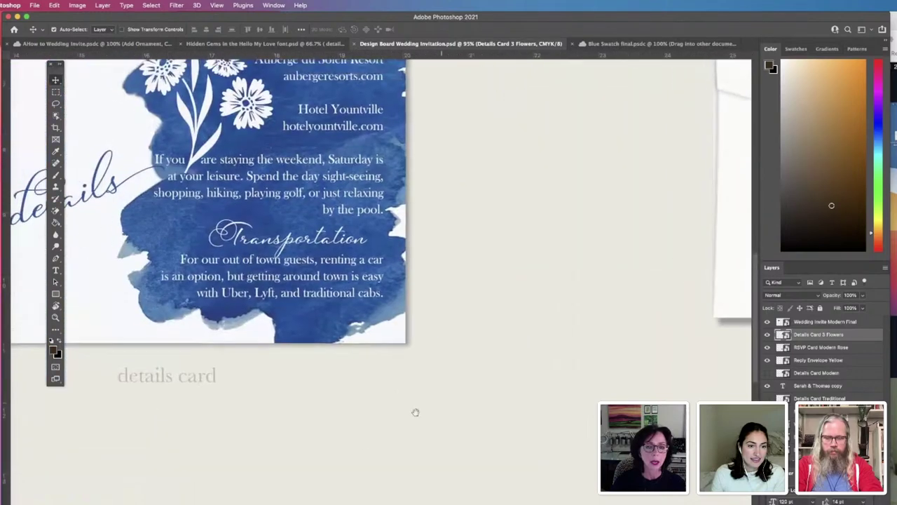
scroll(415, 413, right, 15)
scroll(580, 339, right, 6)
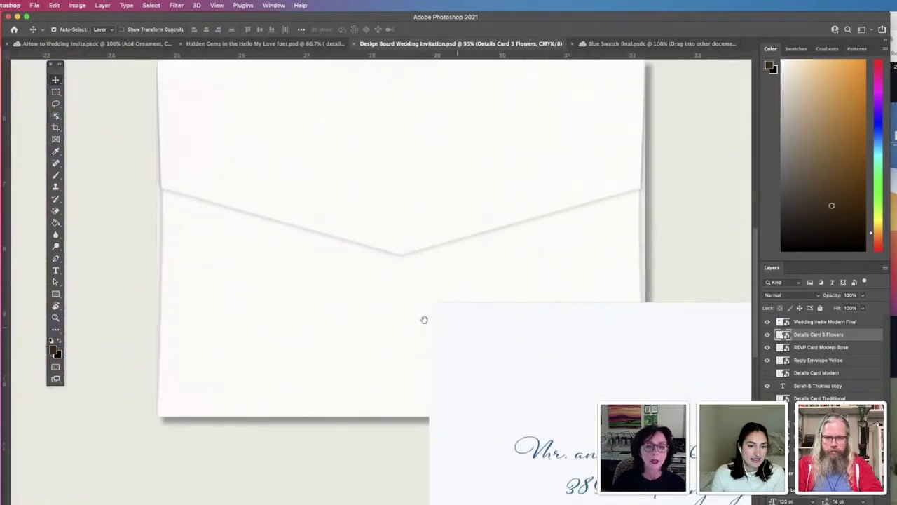
scroll(486, 246, up, 4)
scroll(434, 253, down, 8)
scroll(434, 253, right, 6)
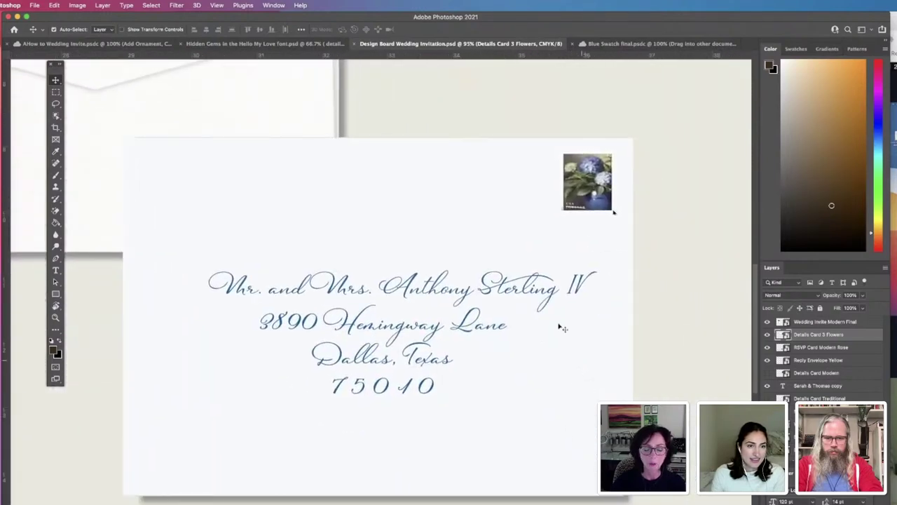
- Turn off contextual alternates for the "IV" suffix in the addressee line of the white envelope, and commit the text edit
click(502, 297)
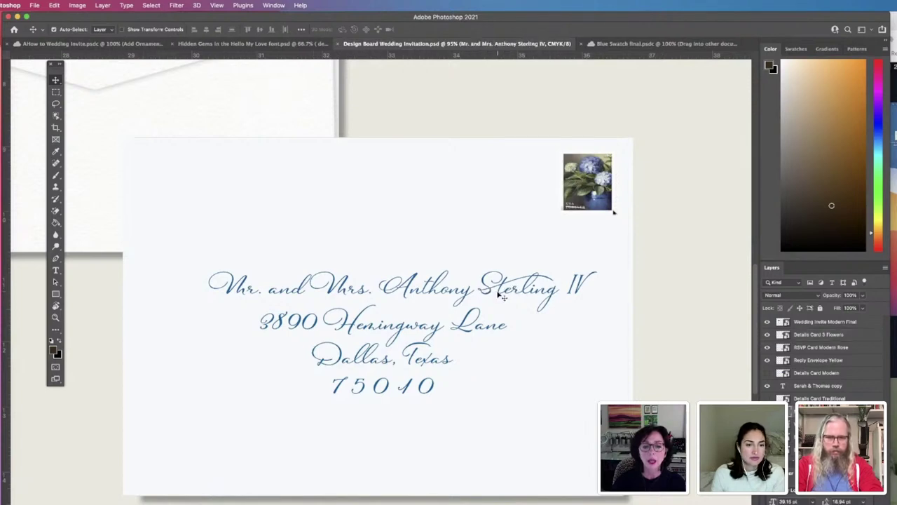
key(Return)
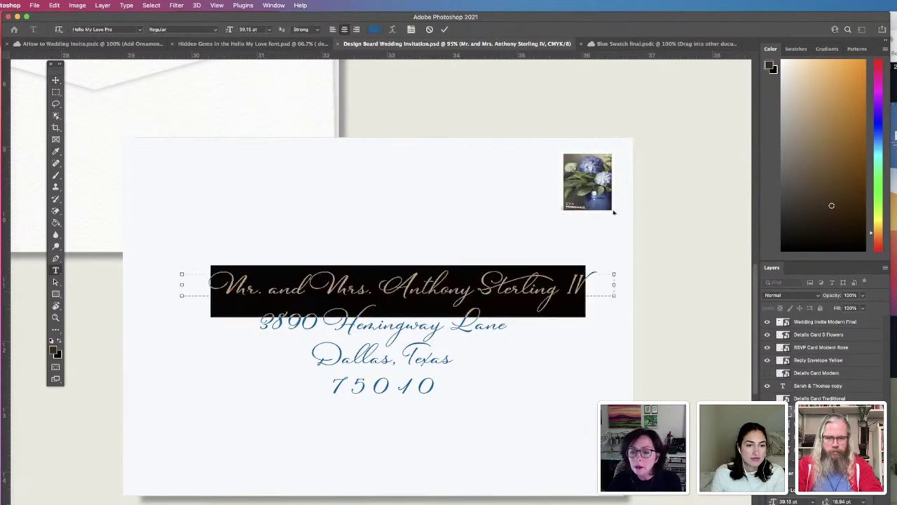
key(Right)
key(Left)
key(Left)
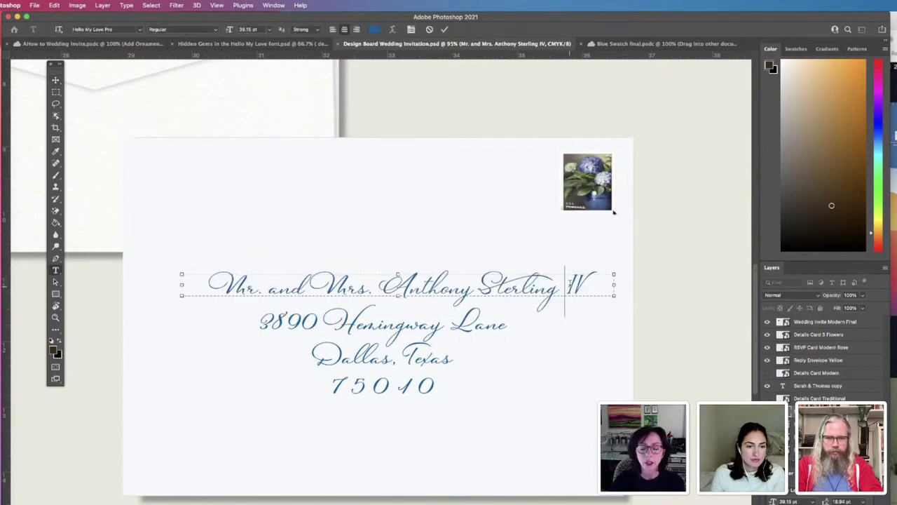
drag(570, 284, 593, 285)
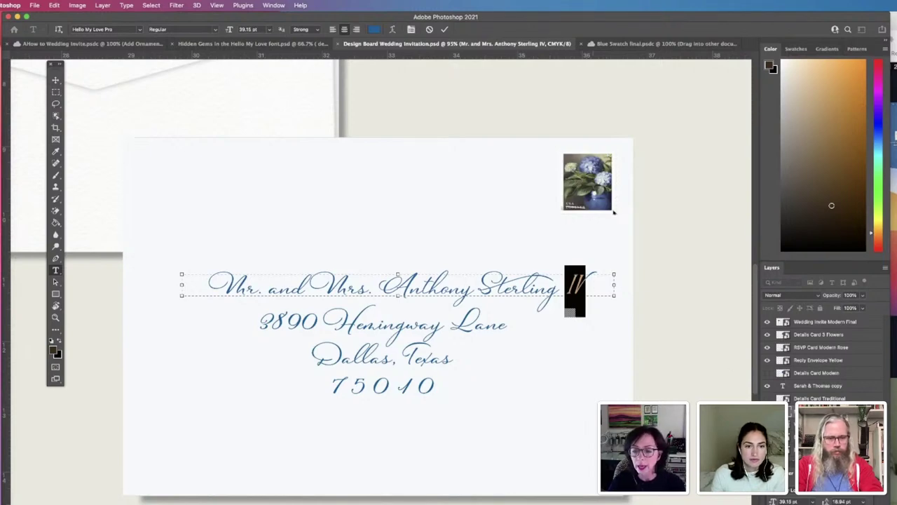
key(ctrl+t)
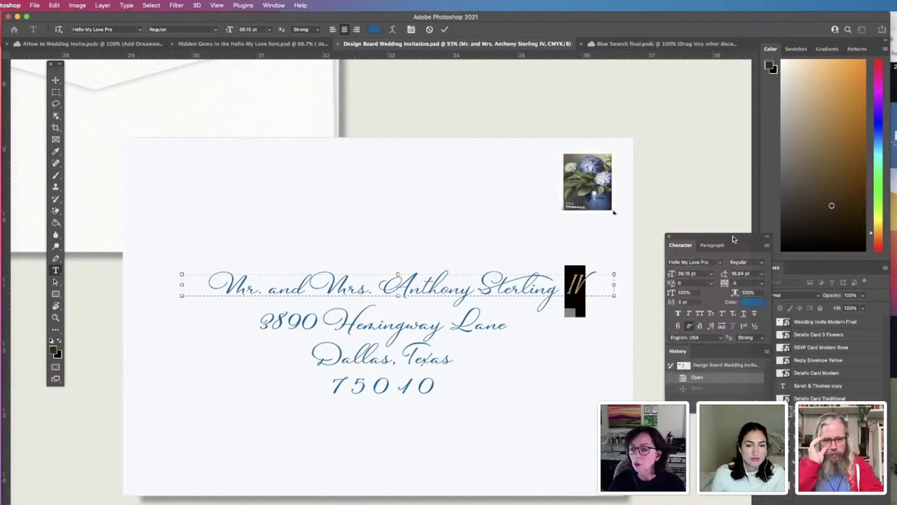
click(690, 327)
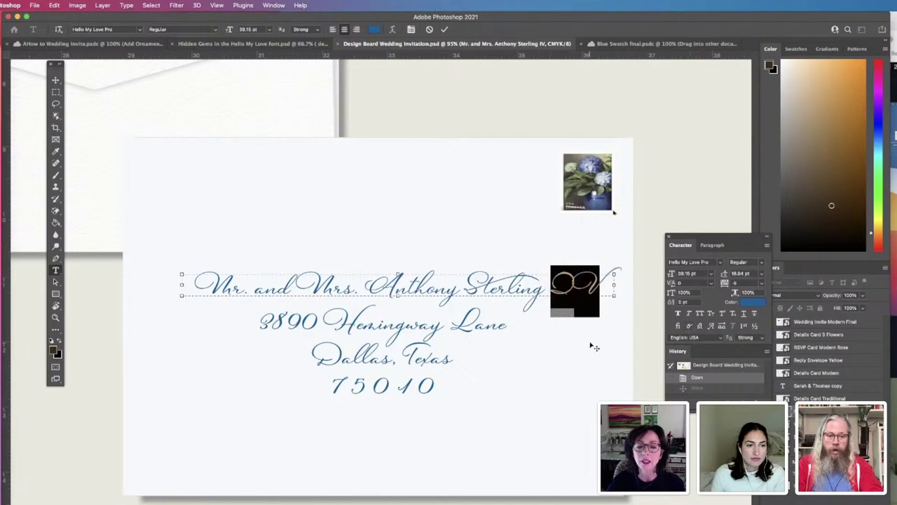
click(55, 81)
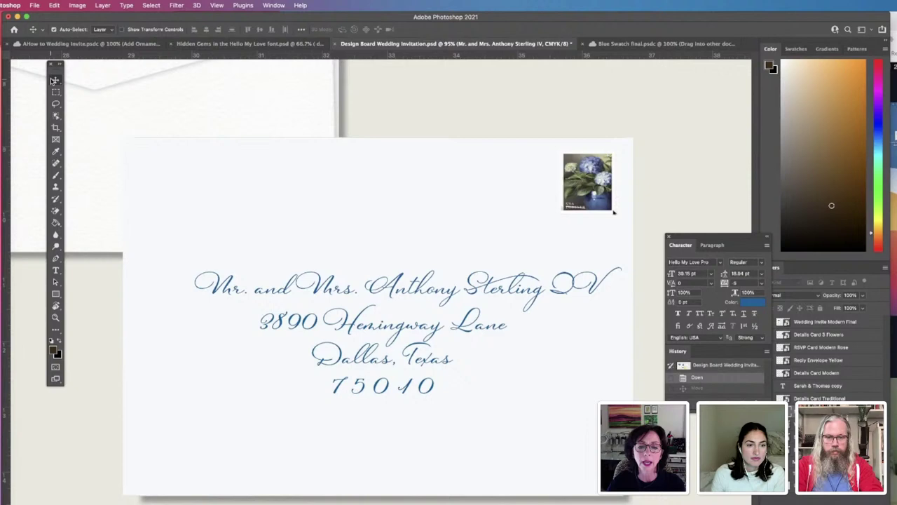
- Turn contextual alternates back on for the addressee's "IV" suffix and commit the text edit
double_click(582, 282)
click(576, 281)
drag(551, 284, 600, 284)
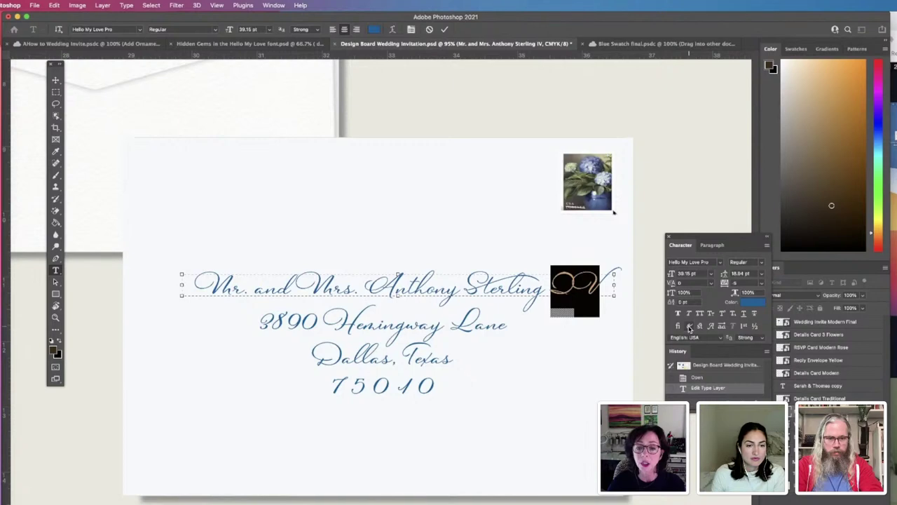
click(689, 327)
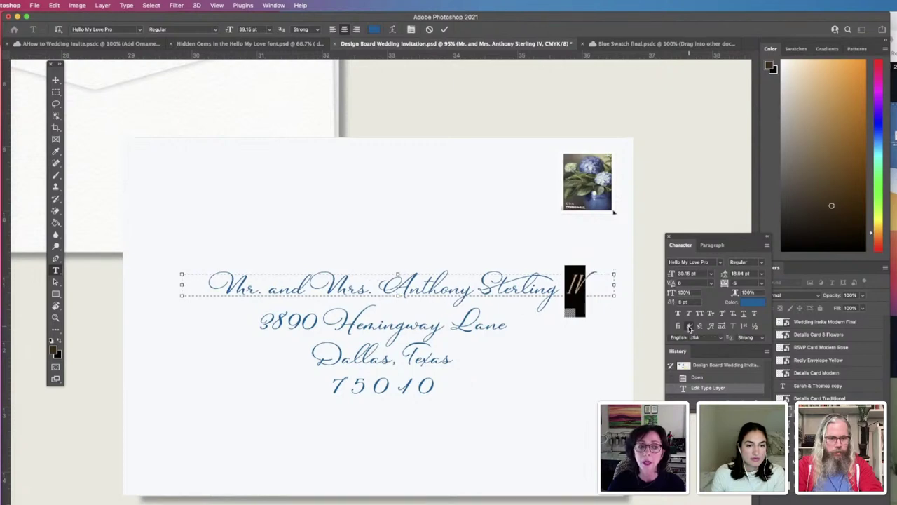
click(56, 79)
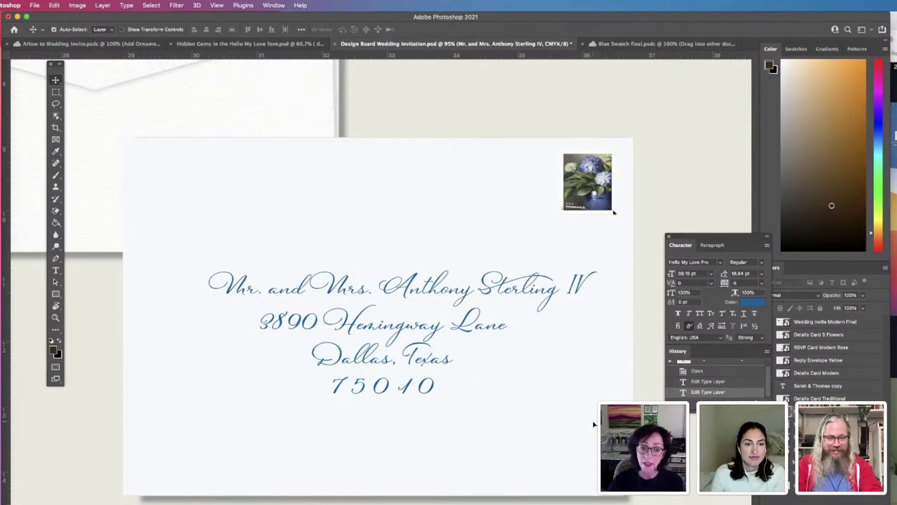
scroll(532, 426, right, 5)
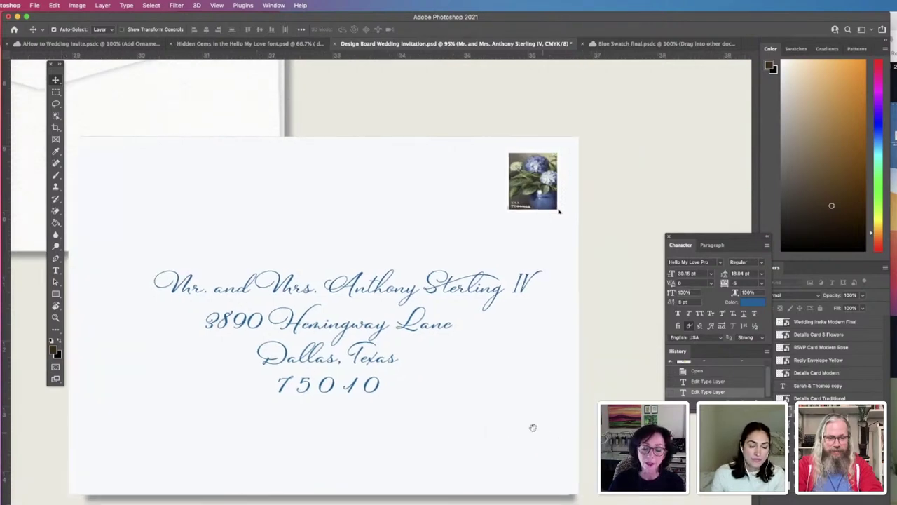
- Examine the design board's title card, the details card with its three-flower ornament, and the lower text of the invitation
scroll(528, 425, right, 5)
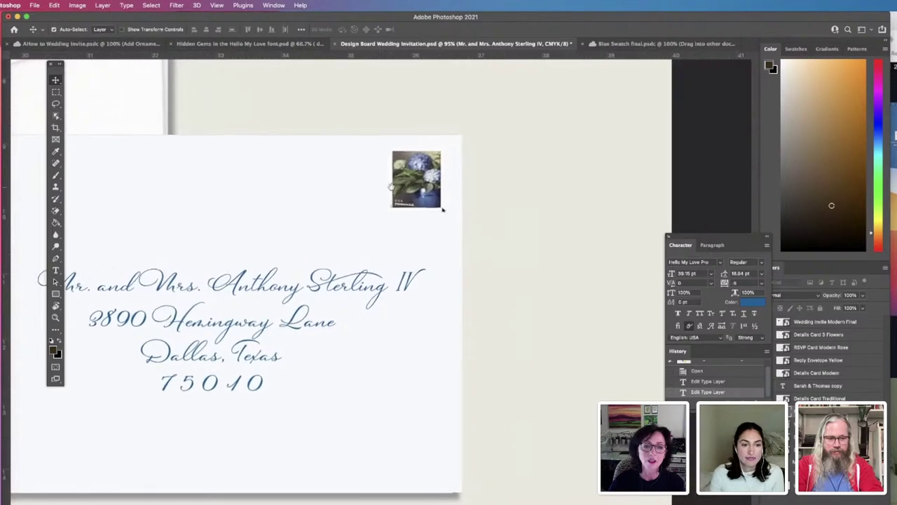
scroll(477, 317, up, 5)
scroll(477, 317, up, 10)
scroll(477, 317, left, 3)
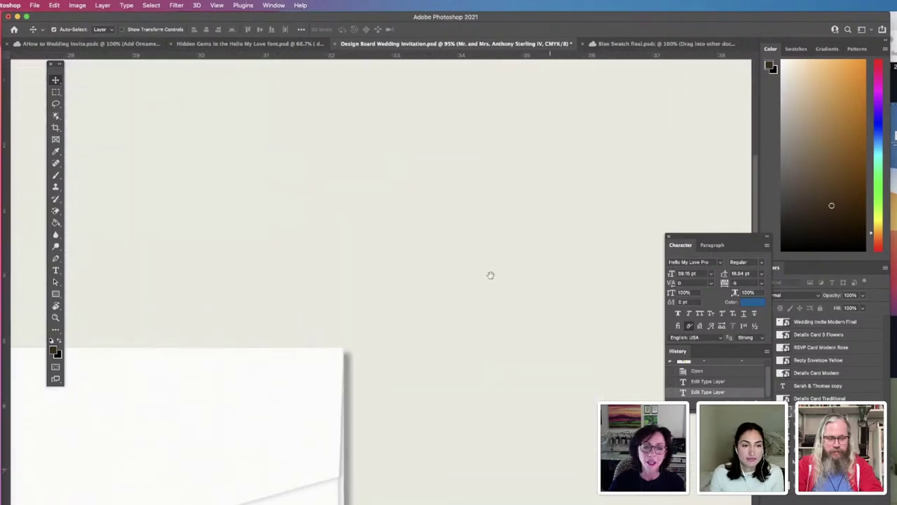
scroll(543, 343, left, 10)
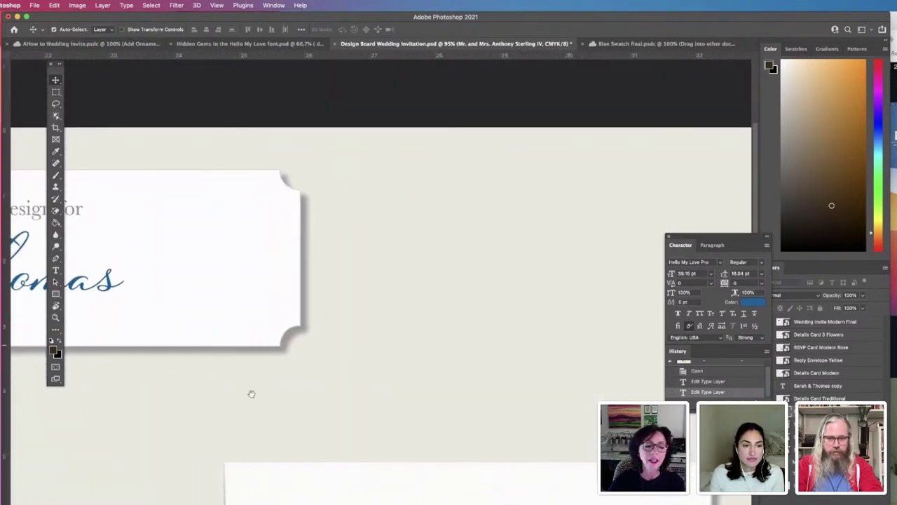
scroll(443, 339, down, 2)
scroll(444, 339, left, 10)
scroll(444, 339, down, 5)
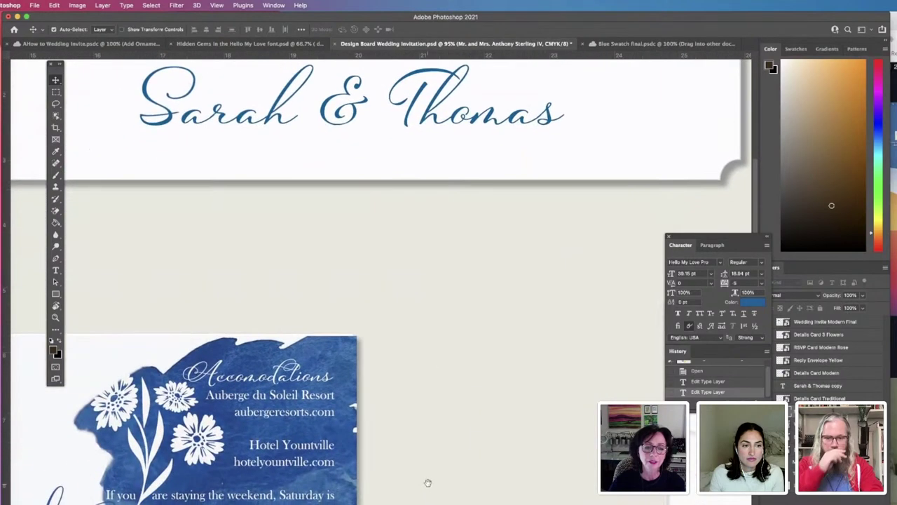
scroll(536, 431, left, 10)
scroll(537, 432, down, 4)
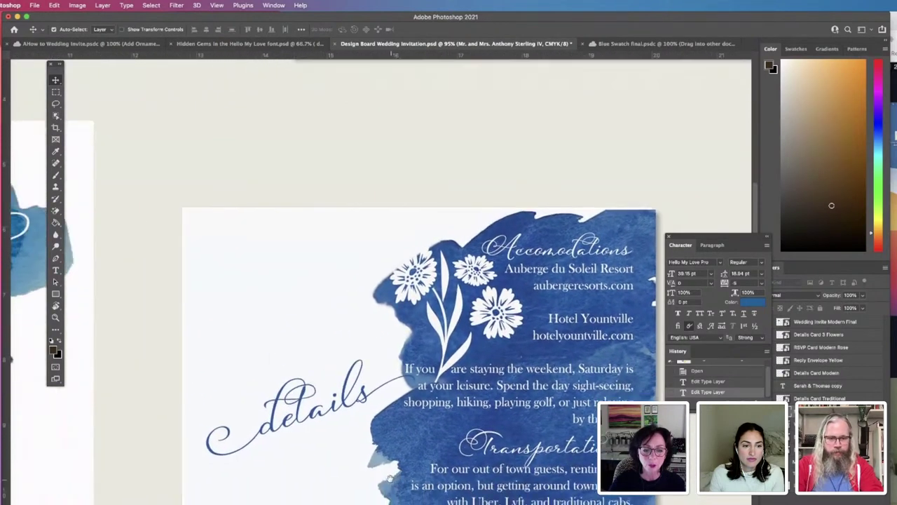
scroll(244, 489, left, 6)
scroll(301, 382, down, 8)
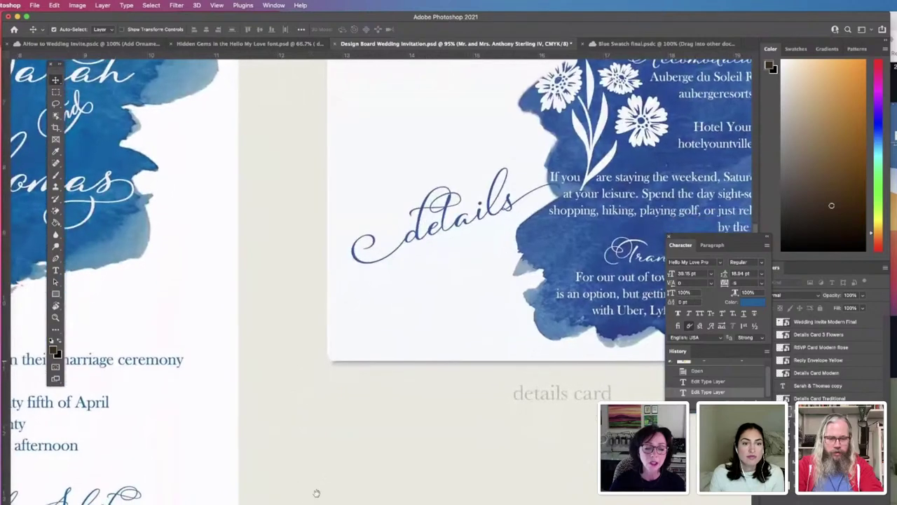
scroll(354, 417, down, 5)
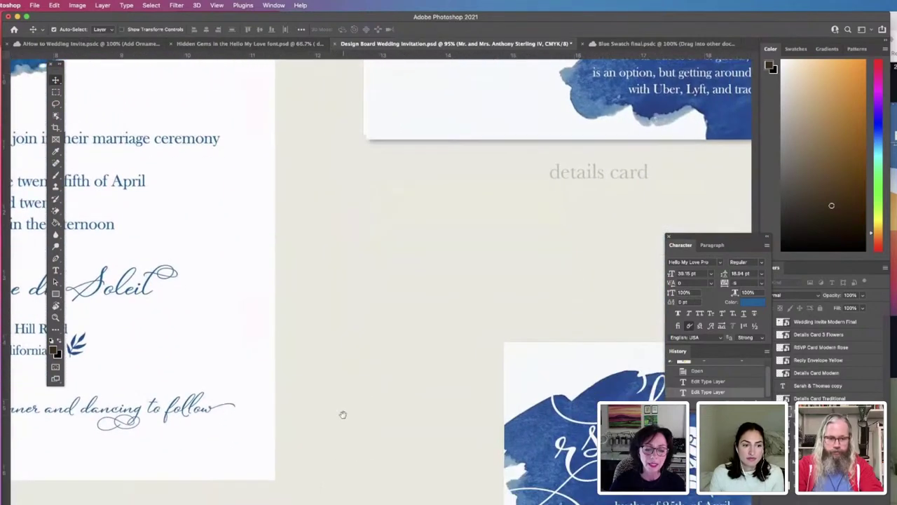
- Compare the RSVP card and yellow reply envelope with the script-addressed front of the white invitation envelope
scroll(343, 415, right, 7)
scroll(342, 415, down, 4)
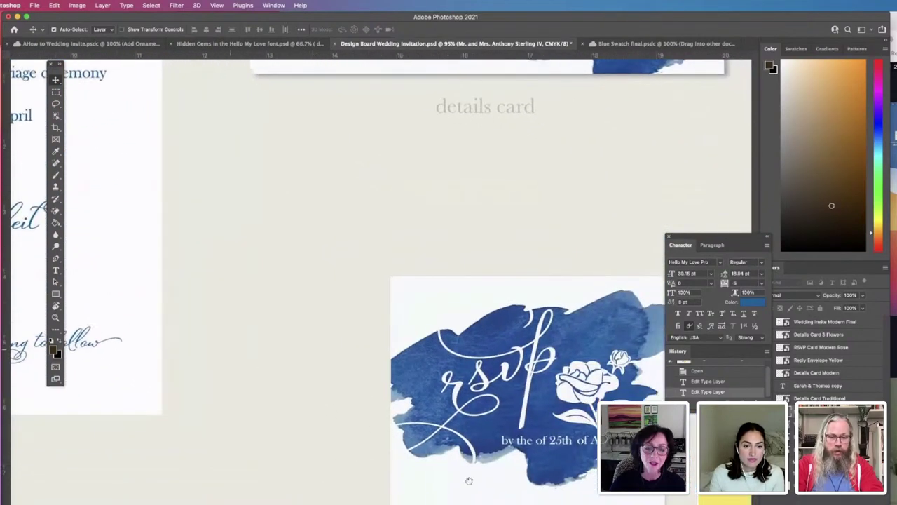
scroll(434, 464, right, 12)
scroll(434, 464, down, 2)
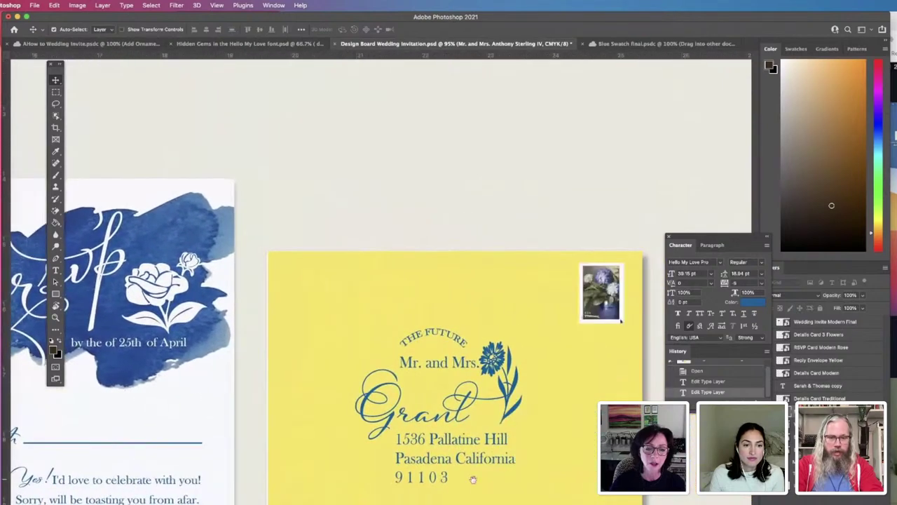
scroll(425, 474, right, 9)
scroll(531, 427, up, 4)
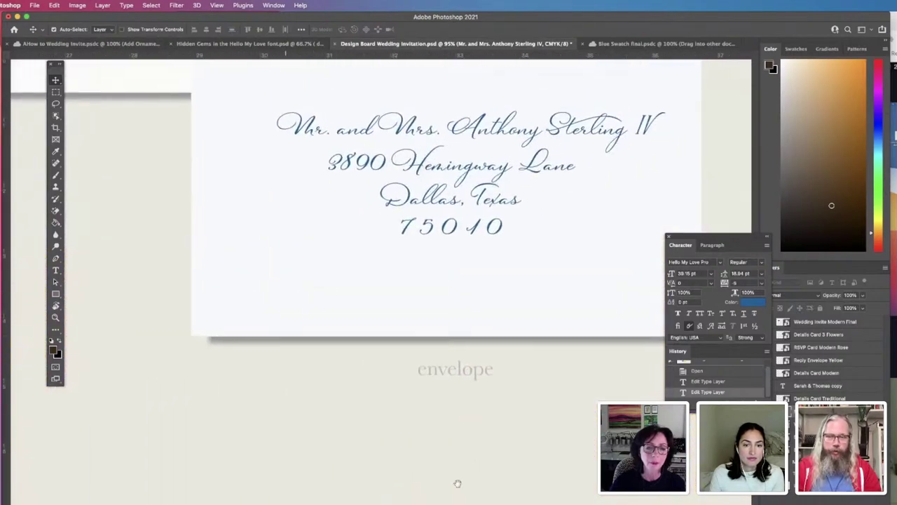
scroll(382, 238, right, 3)
scroll(382, 238, up, 2)
scroll(382, 238, right, 1)
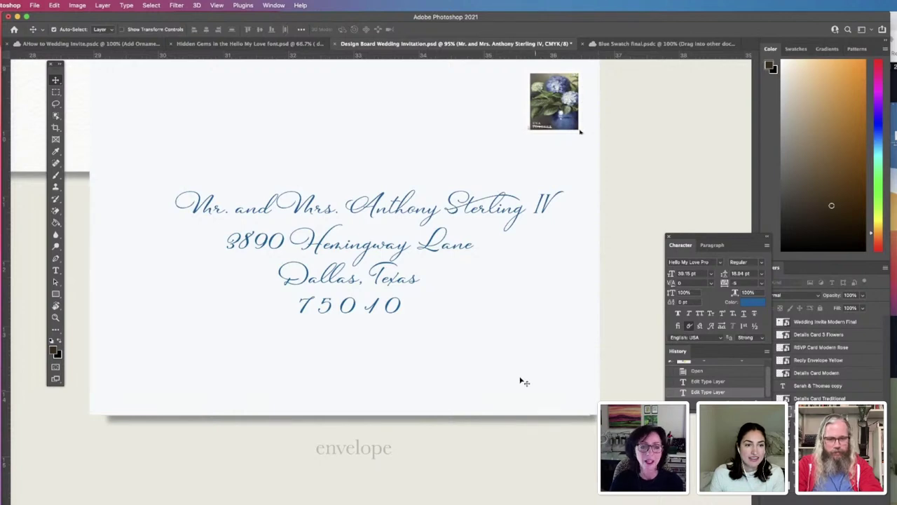
- View the whole design board unobstructed and switch to the document "Hidden Gems in the Hello My Love font.psd"
key(super+0)
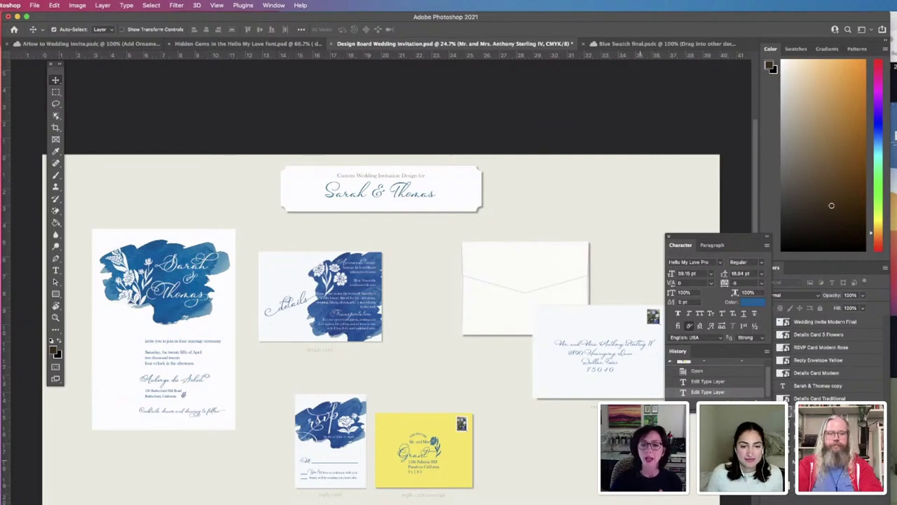
click(767, 237)
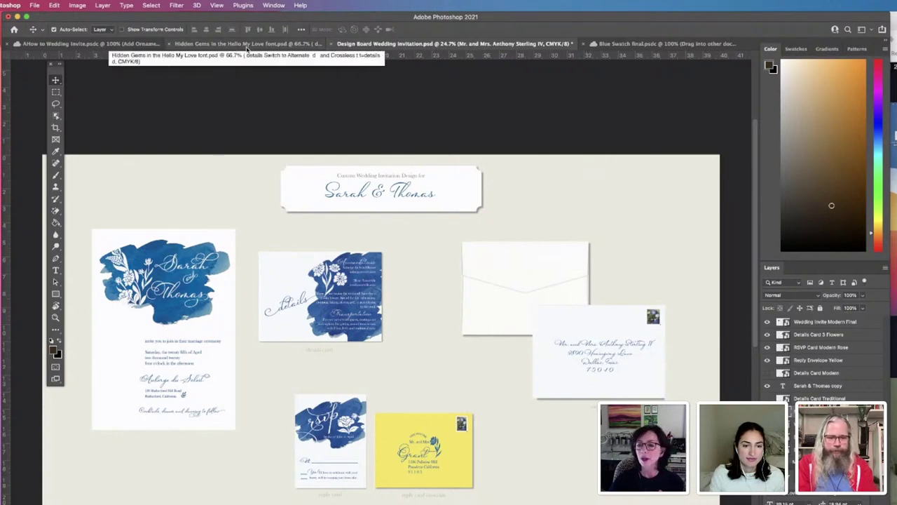
click(247, 45)
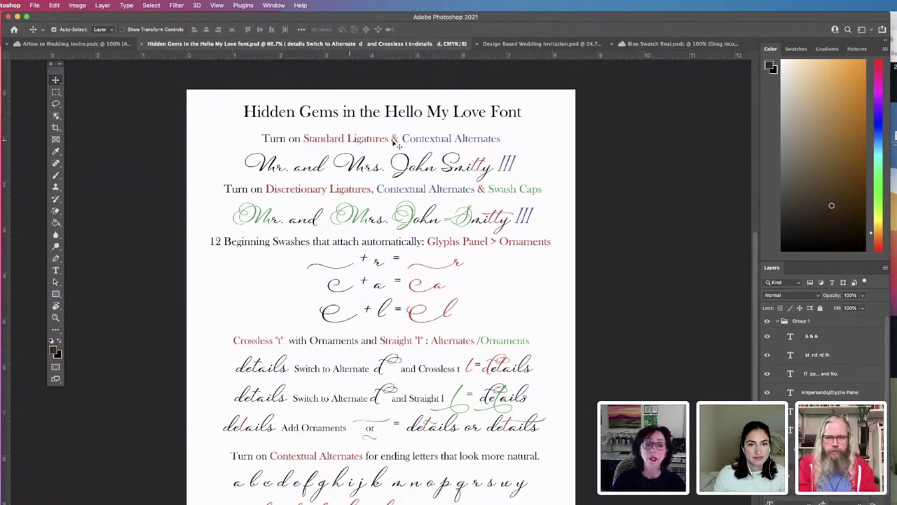
double_click(479, 169)
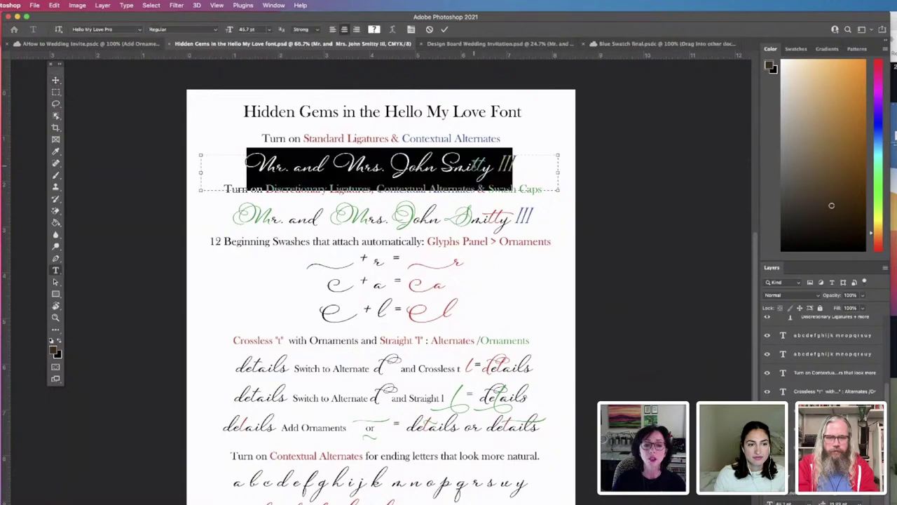
click(476, 163)
drag(482, 167, 474, 167)
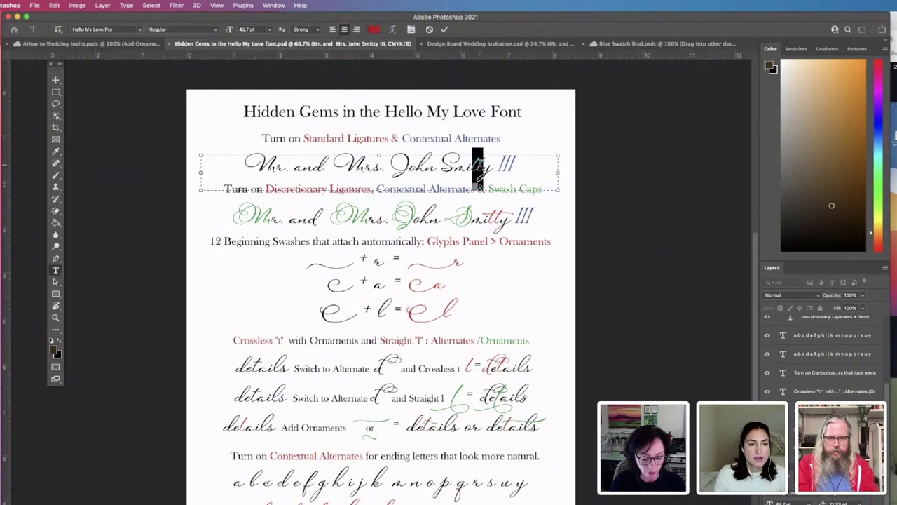
text(t)
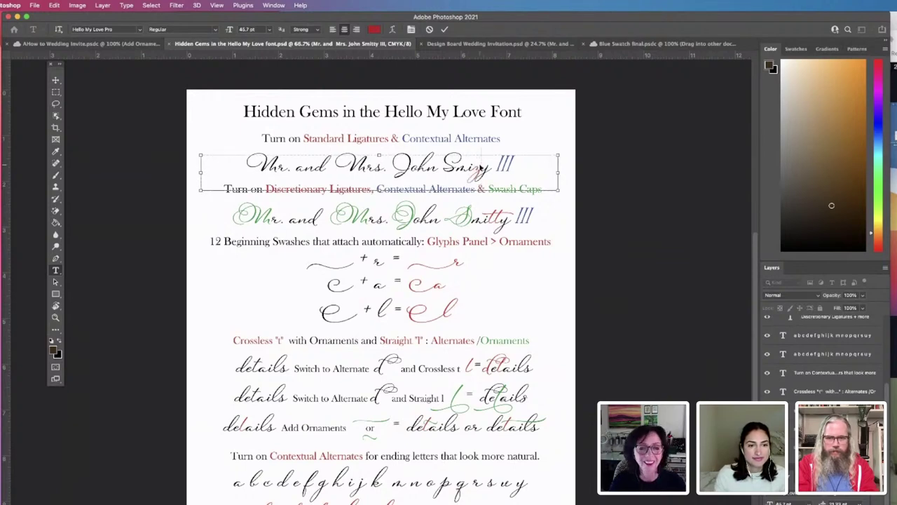
key(shift+Left)
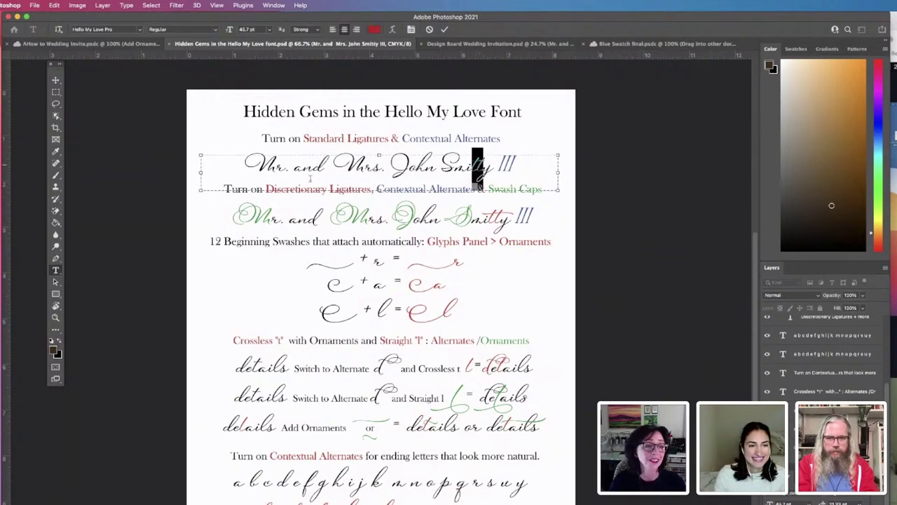
click(56, 80)
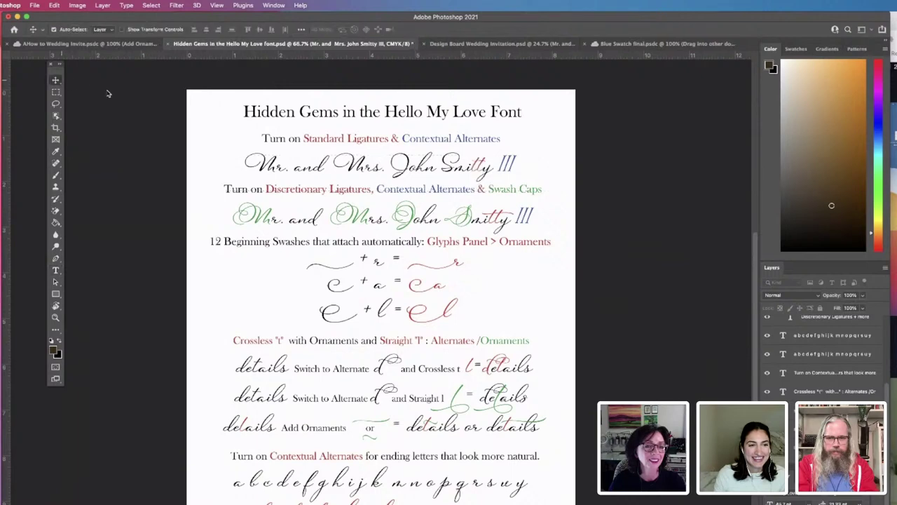
- Turn on discretionary ligatures for the red "tt" pair in the surname of the first sample name line
key(z)
click(399, 219)
click(448, 197)
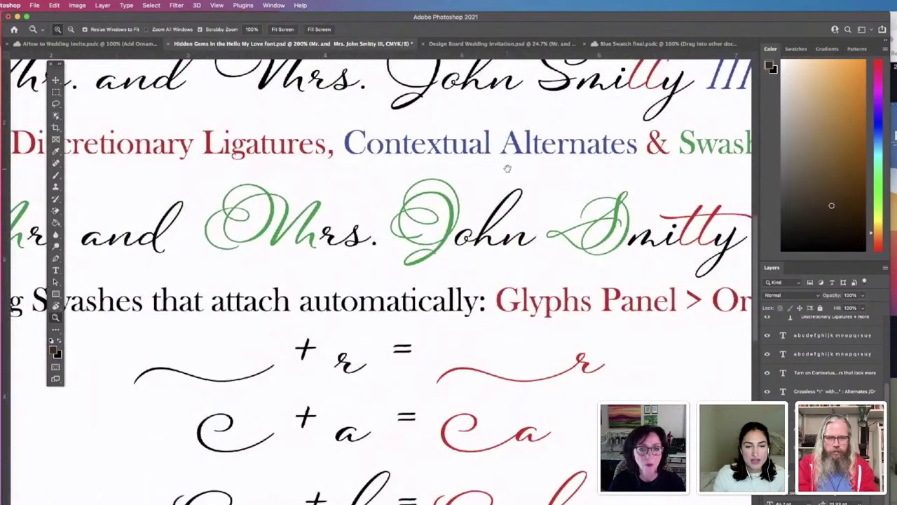
drag(500, 196, 454, 312)
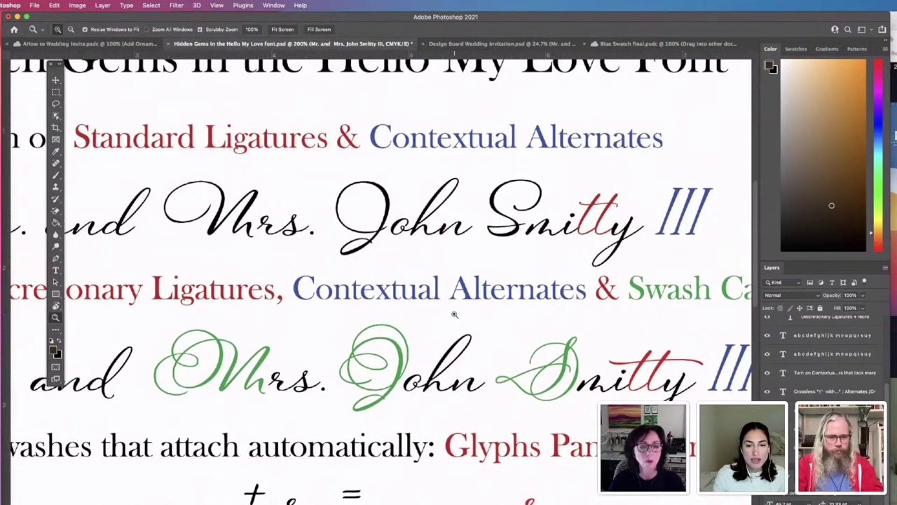
click(55, 79)
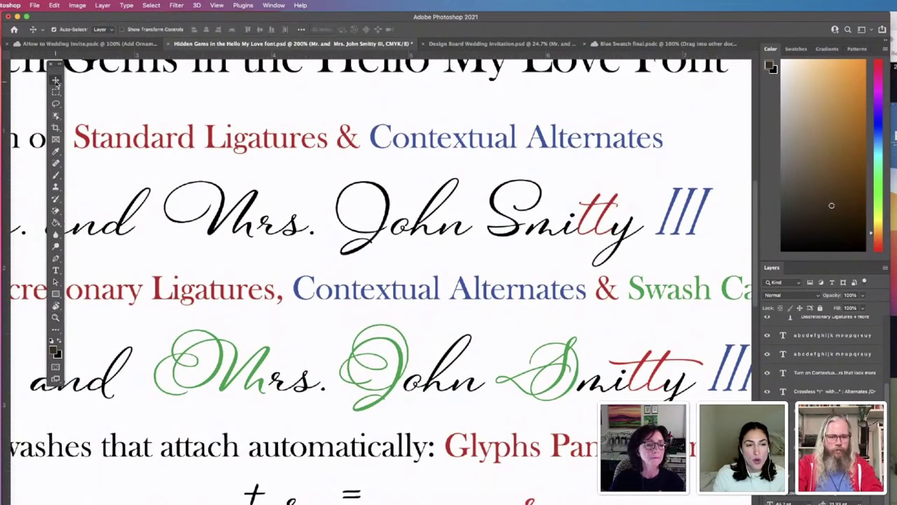
double_click(593, 233)
click(584, 222)
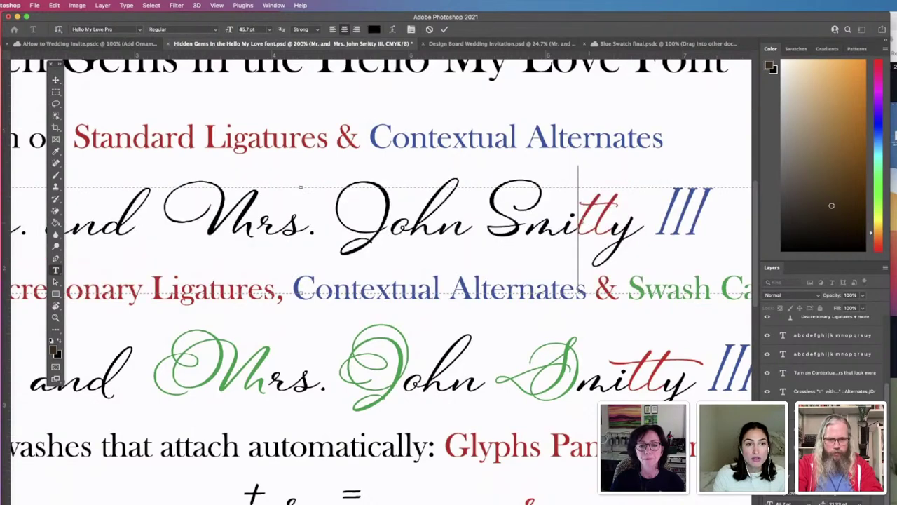
drag(578, 220, 597, 221)
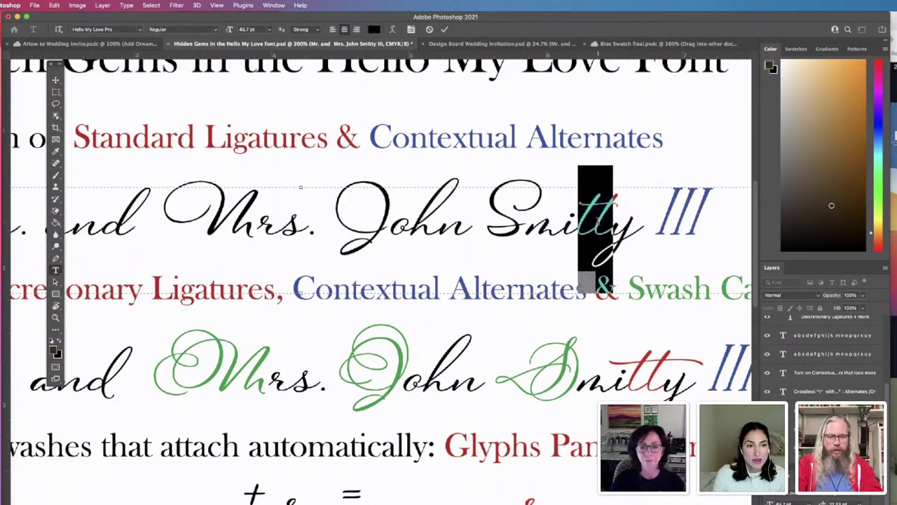
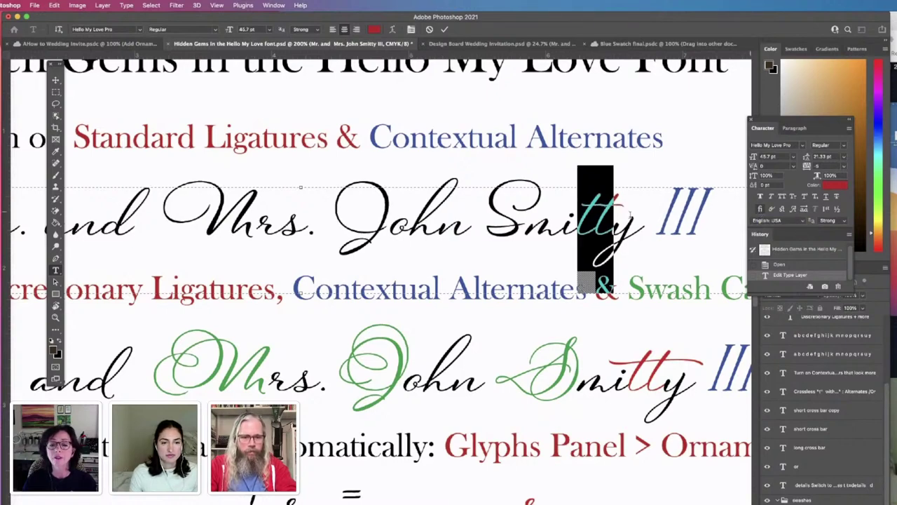
click(627, 208)
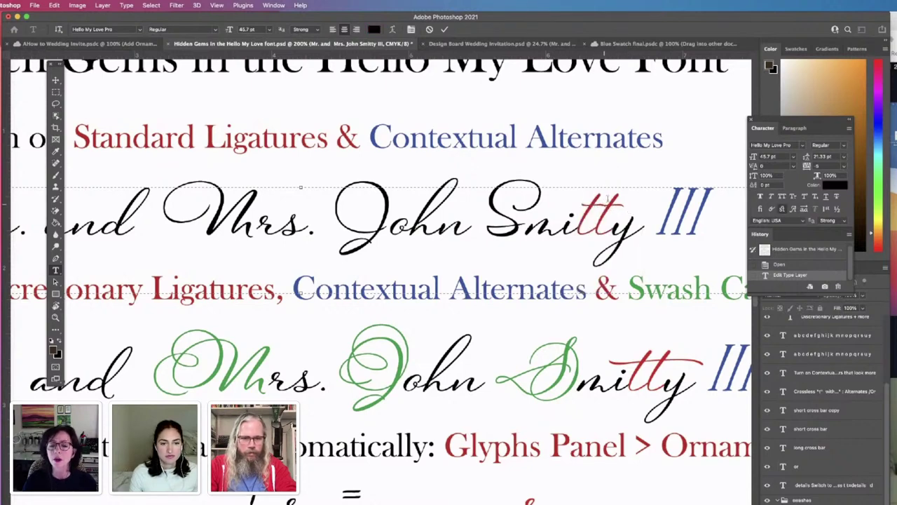
click(581, 210)
drag(592, 209, 611, 209)
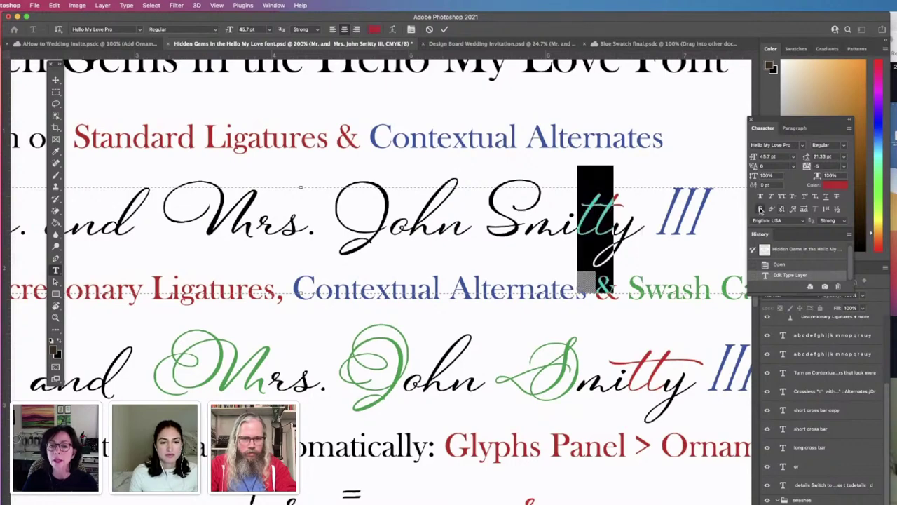
click(760, 210)
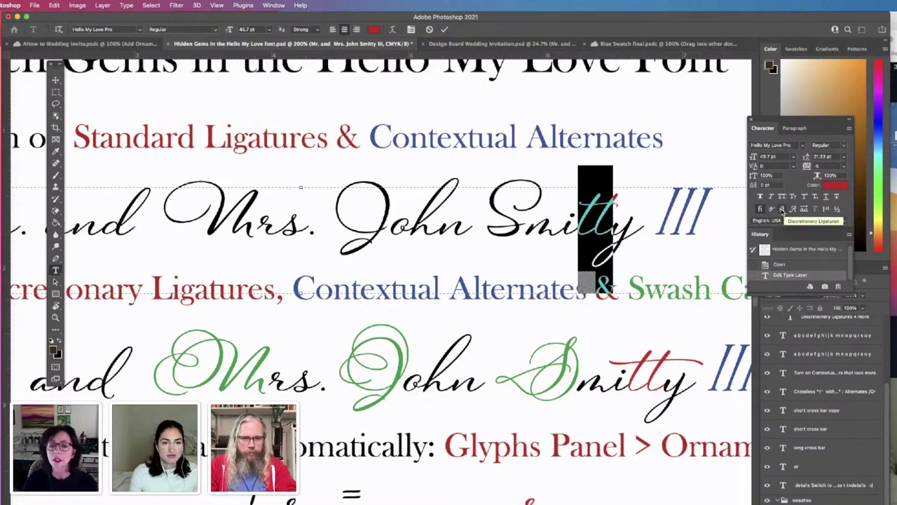
click(782, 211)
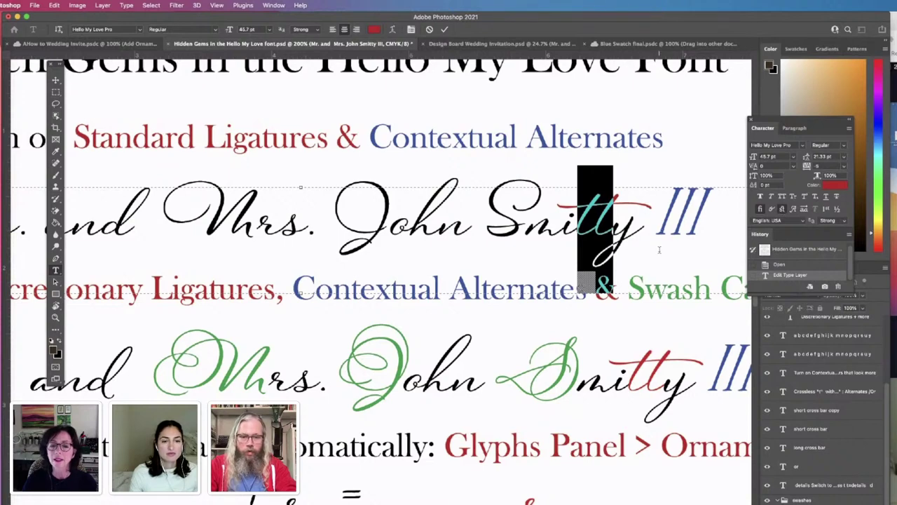
click(662, 245)
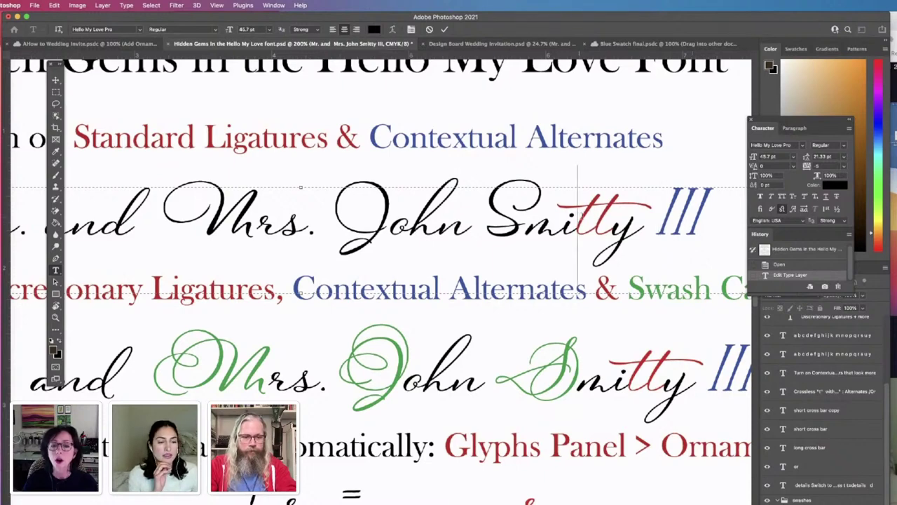
- Switch discretionary ligatures off and back on for the red "tt" pair in the first sample name line
drag(578, 216, 601, 218)
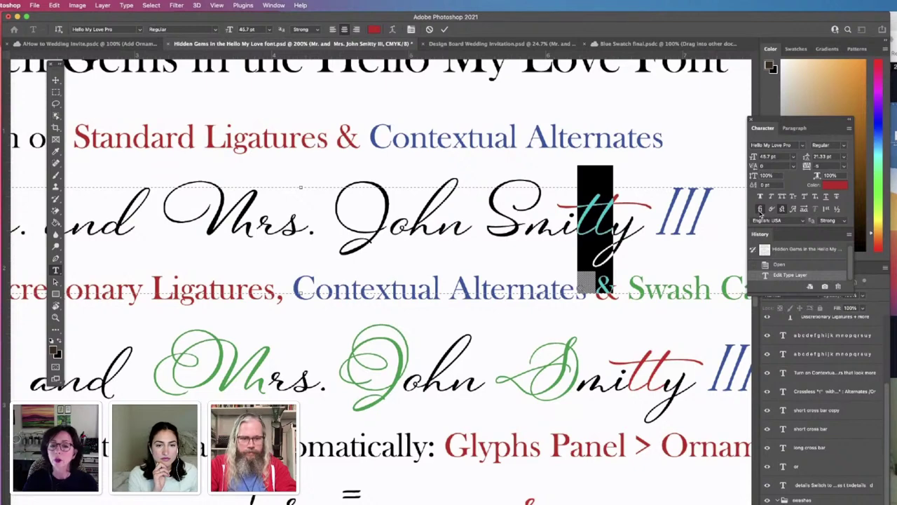
click(668, 214)
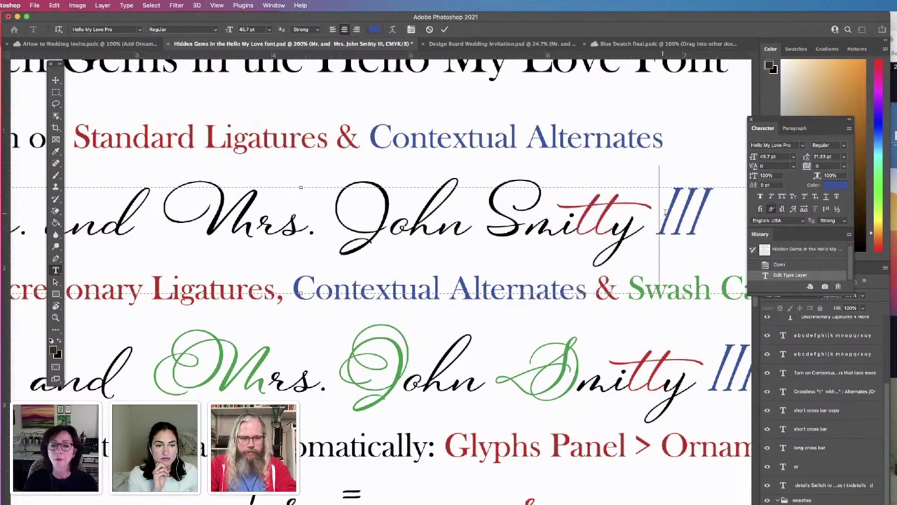
drag(665, 211, 700, 211)
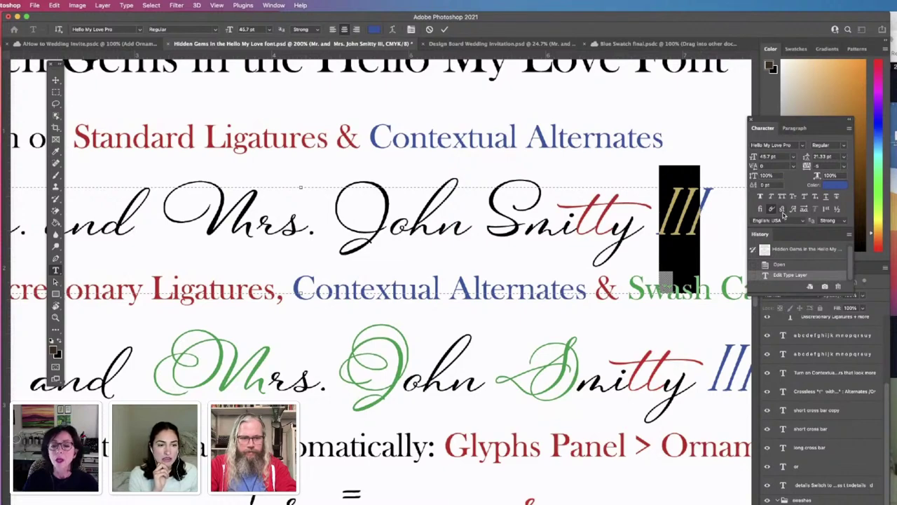
click(609, 218)
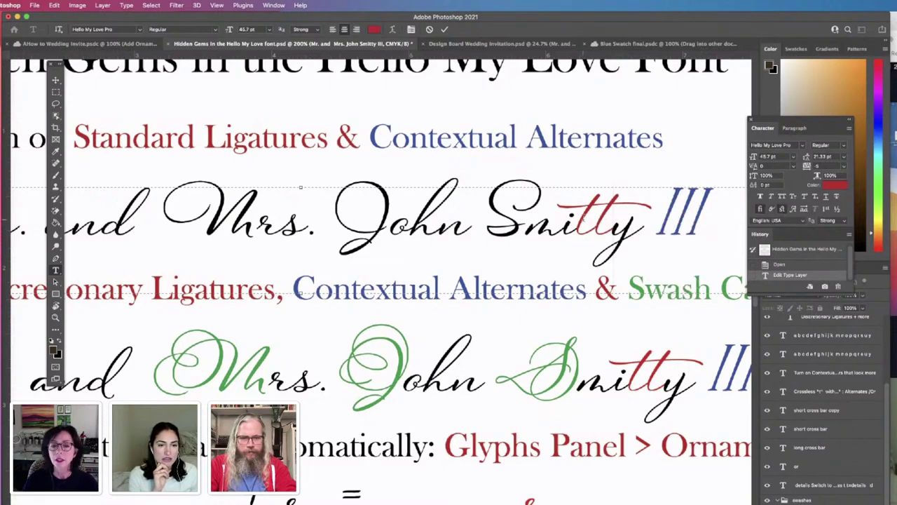
drag(582, 218, 614, 219)
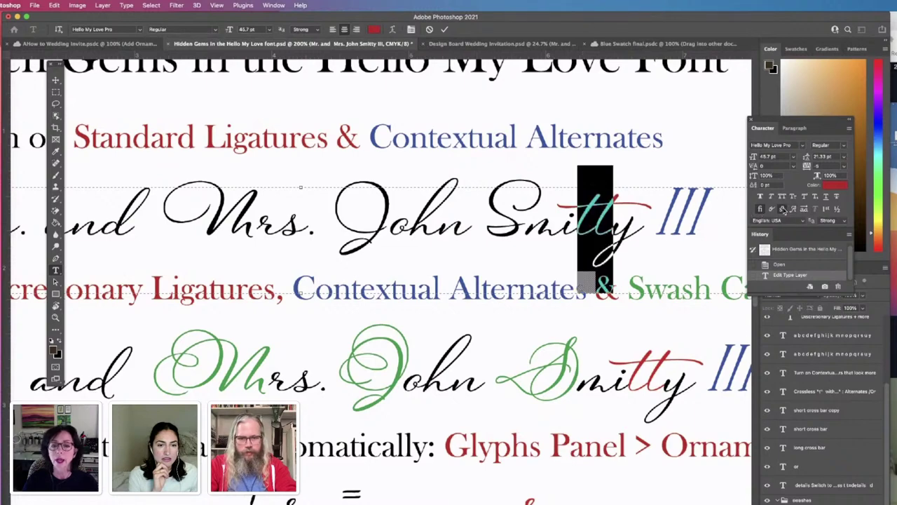
click(784, 209)
click(638, 214)
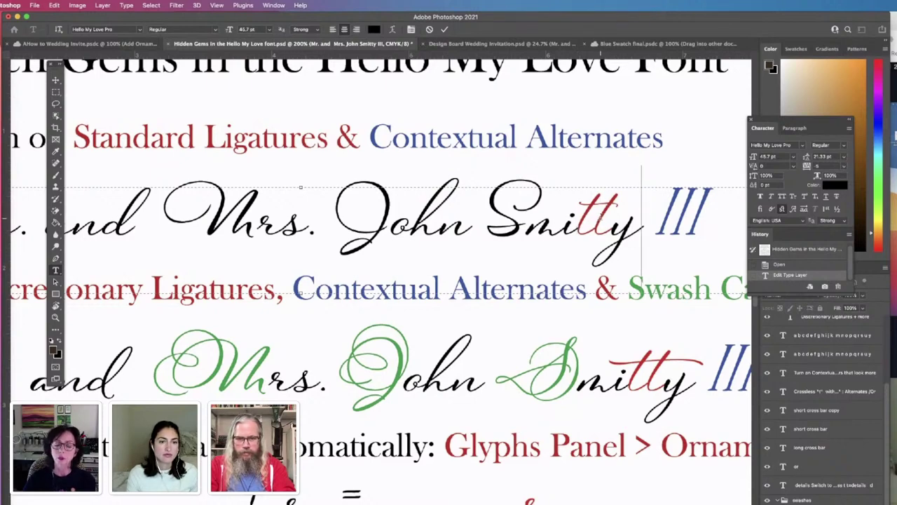
drag(579, 216, 610, 215)
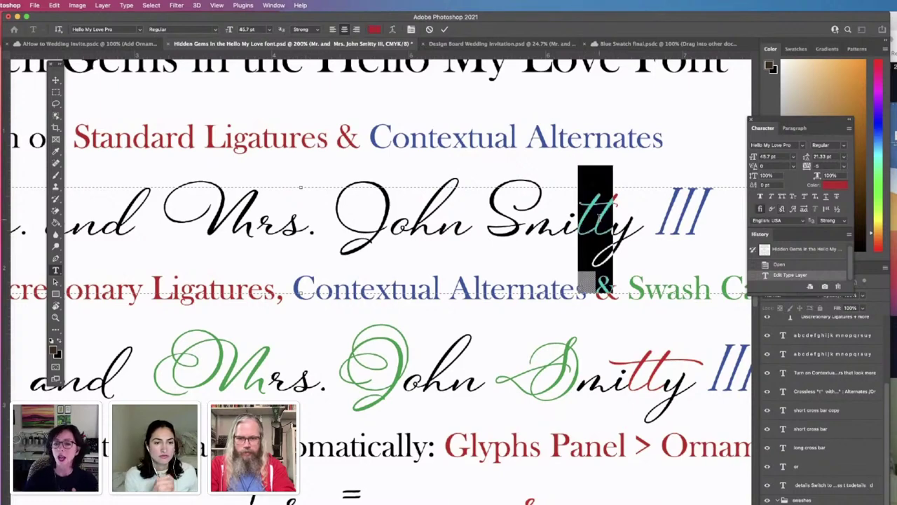
click(783, 211)
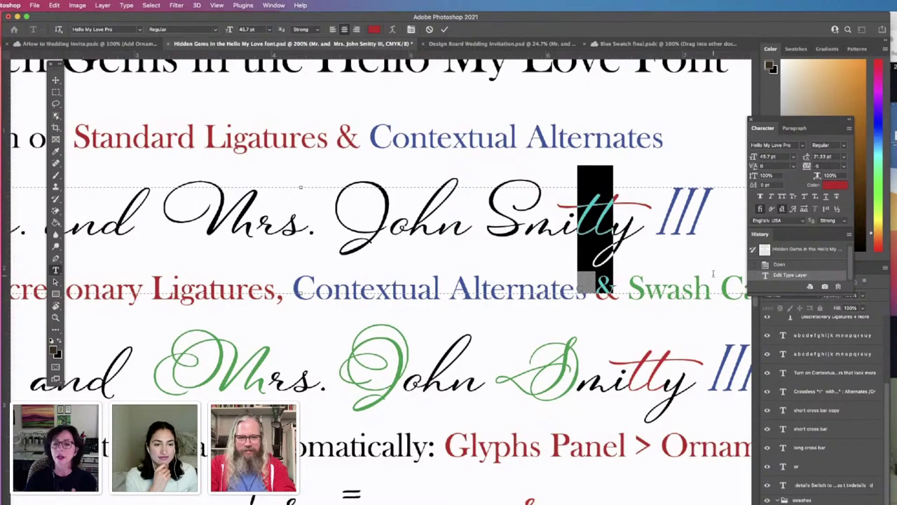
click(692, 274)
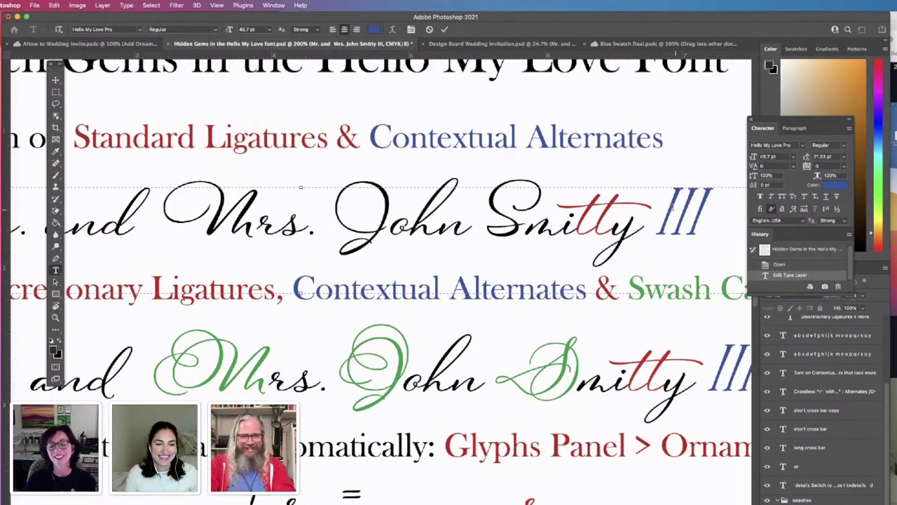
- Turn off contextual alternates for the blue numeral in the first name line and delete its characters
drag(666, 208, 709, 215)
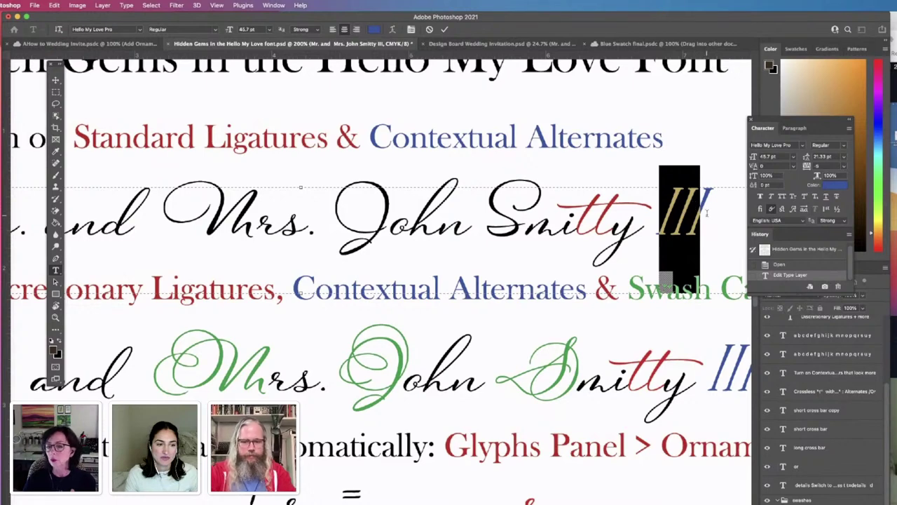
click(772, 210)
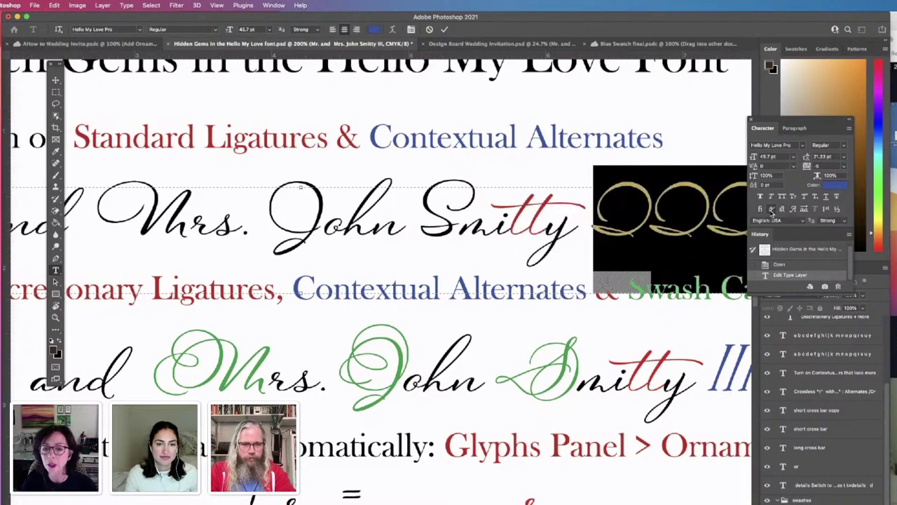
key(BackSpace)
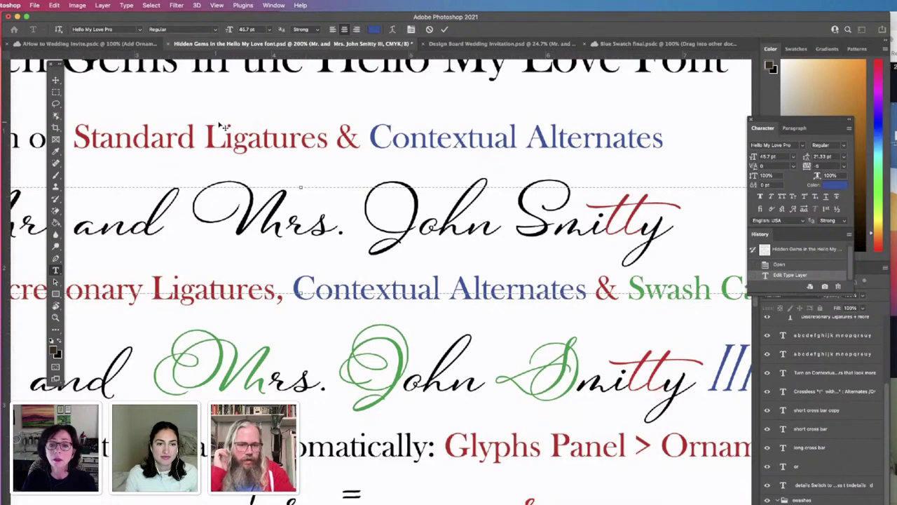
key(Escape)
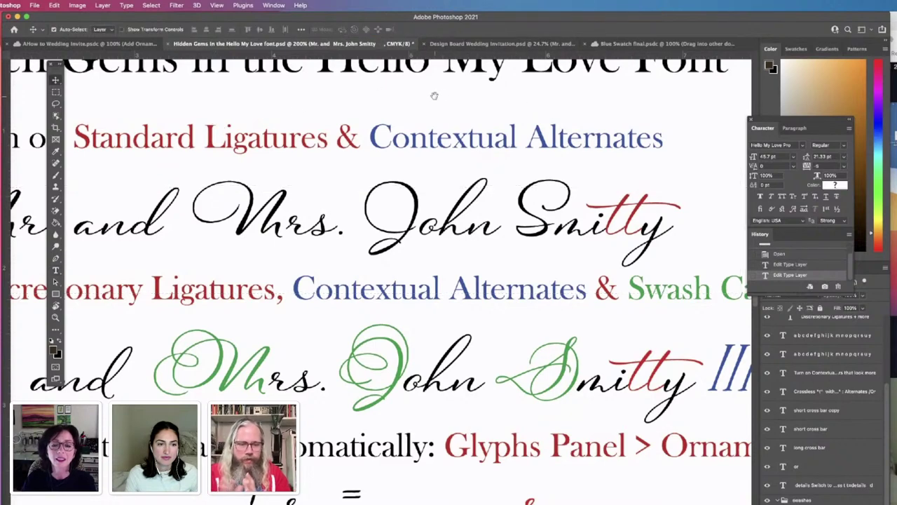
click(502, 96)
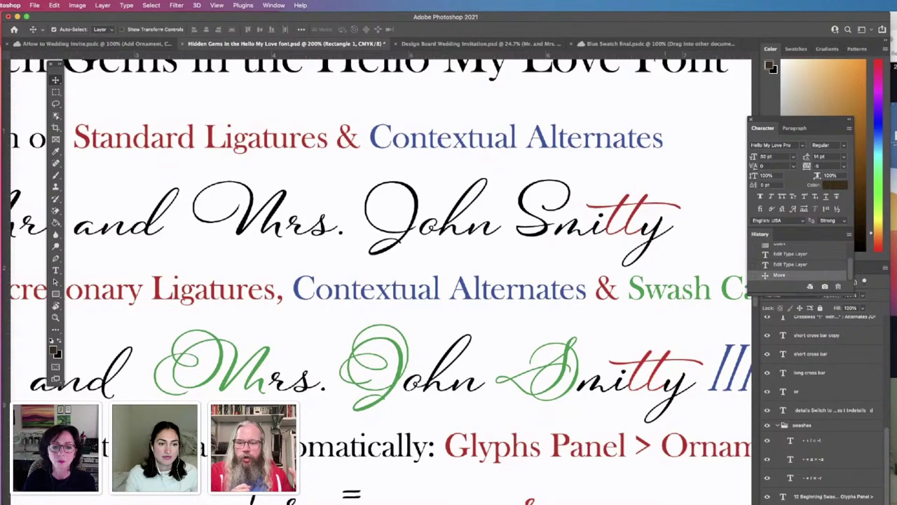
- Add "QQQ" after the surname in the first sample name line
double_click(525, 213)
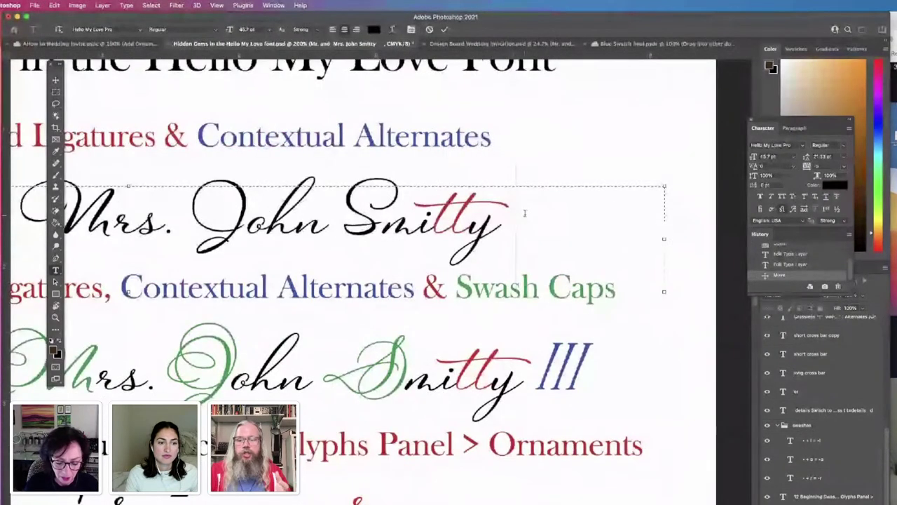
text(Q)
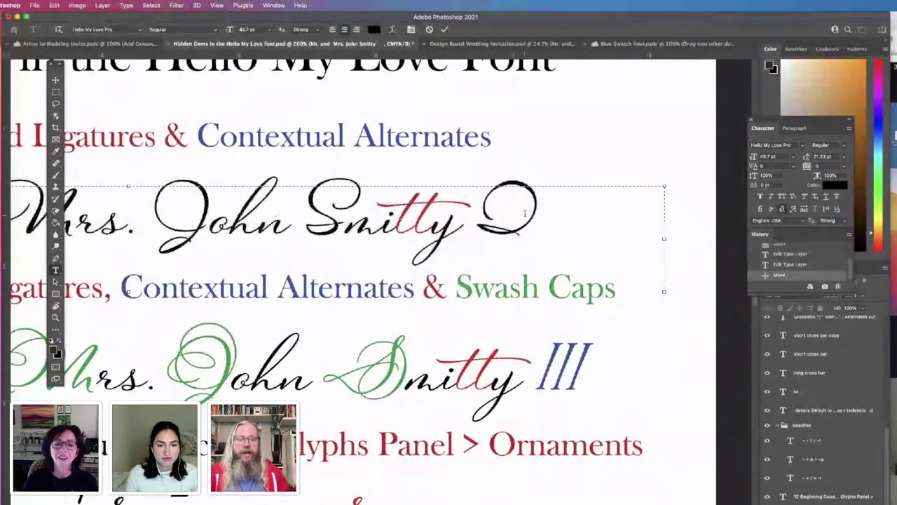
text(QQ)
- Turn on contextual alternates for the "QQQ" after the surname and commit the text edit
key(Left)
key(Left)
key(Left)
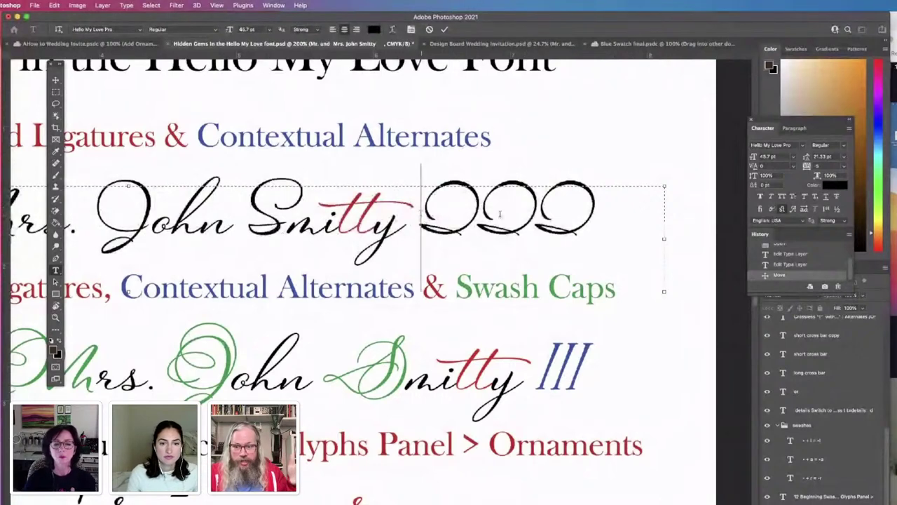
key(shift+End)
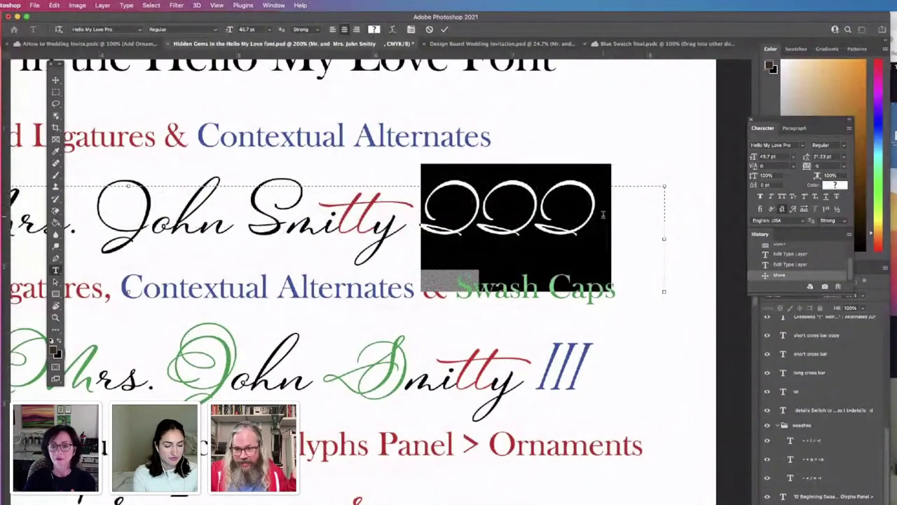
click(771, 211)
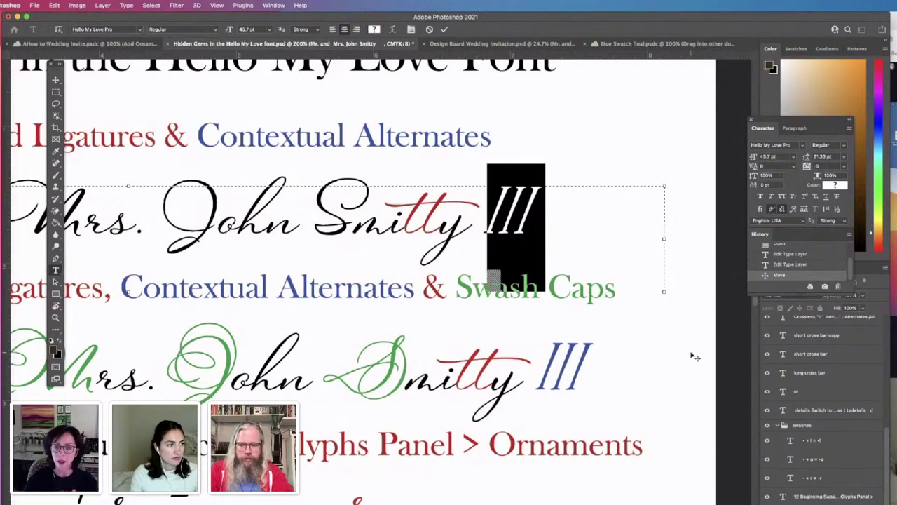
key(super+Return)
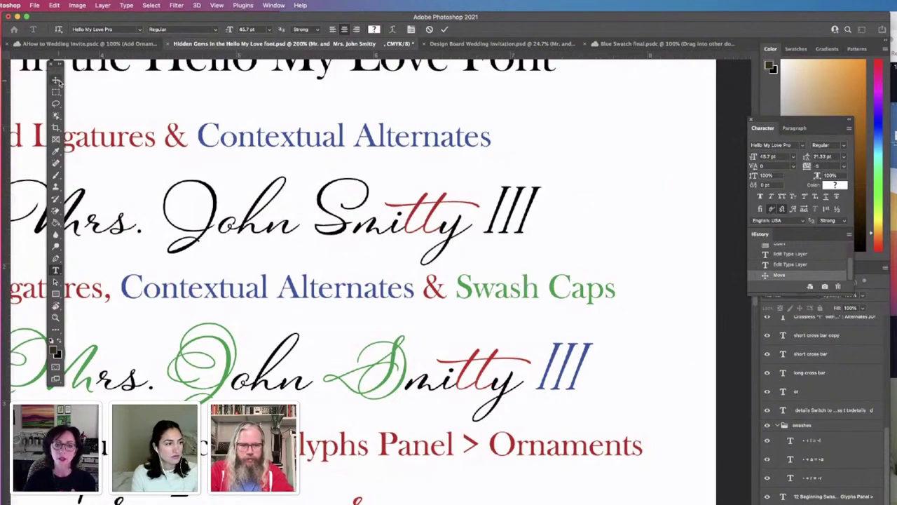
key(v)
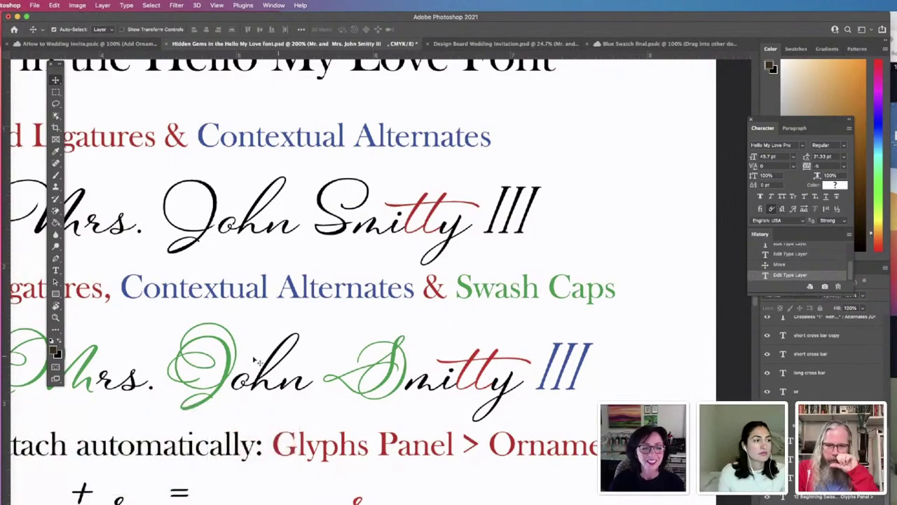
- Switch the swash feature off and back on for the green "M" of "Mrs." in the second name line
scroll(245, 350, left, 5)
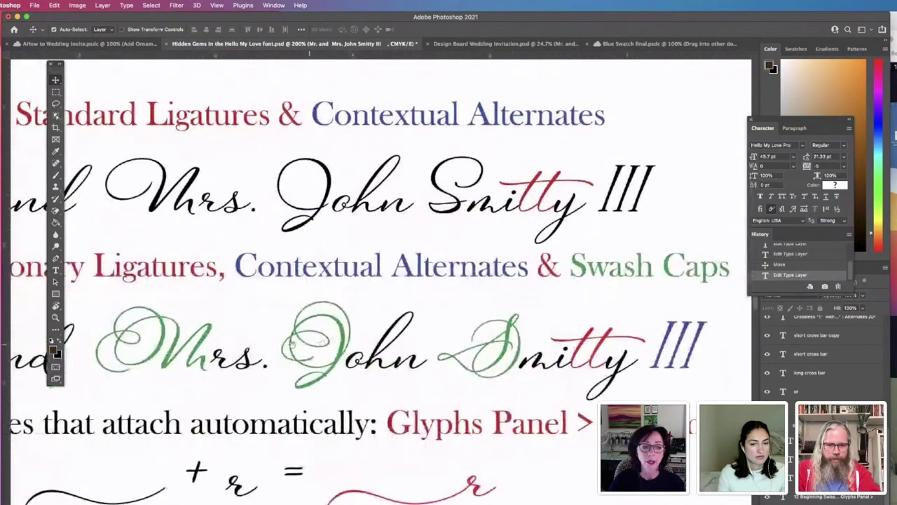
scroll(279, 343, left, 3)
scroll(350, 337, right, 5)
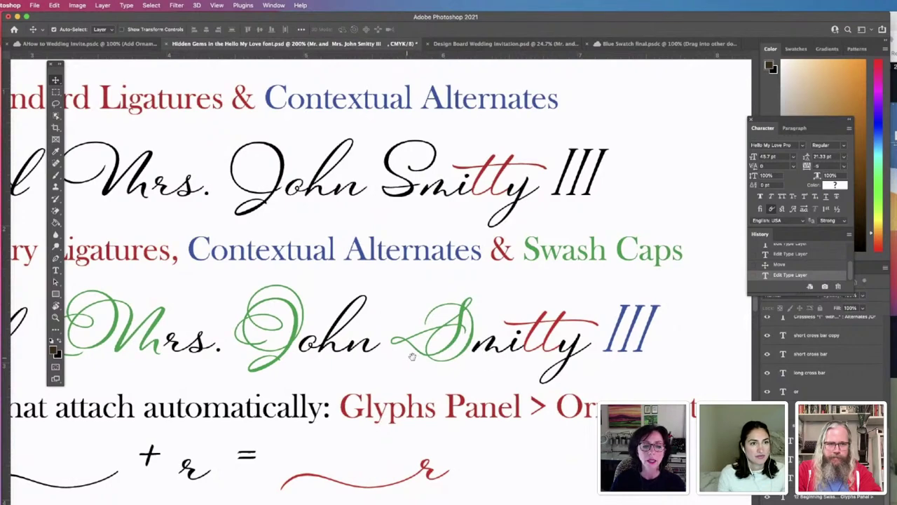
scroll(414, 334, left, 3)
double_click(204, 326)
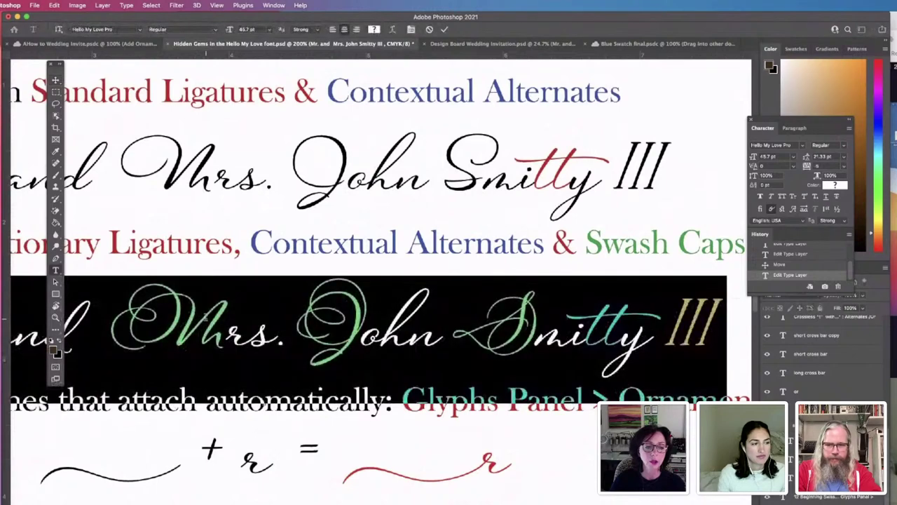
click(228, 326)
key(shift+Left)
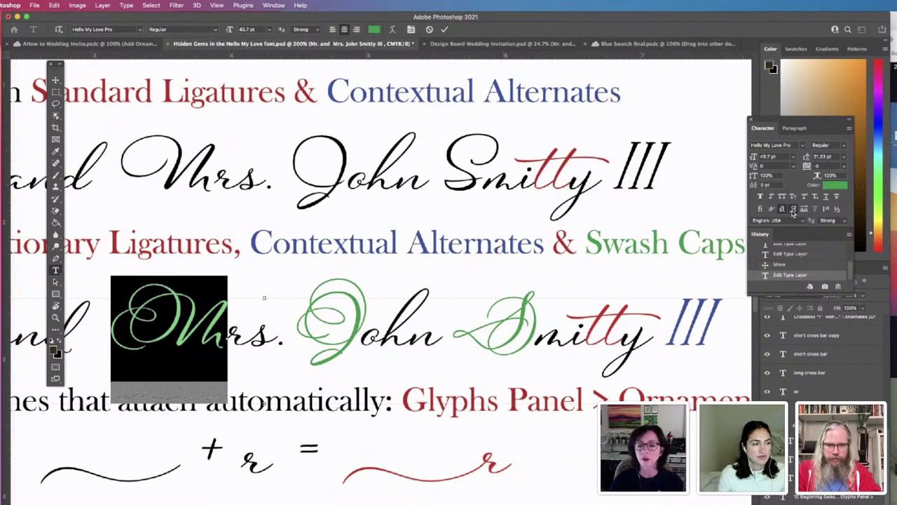
click(793, 211)
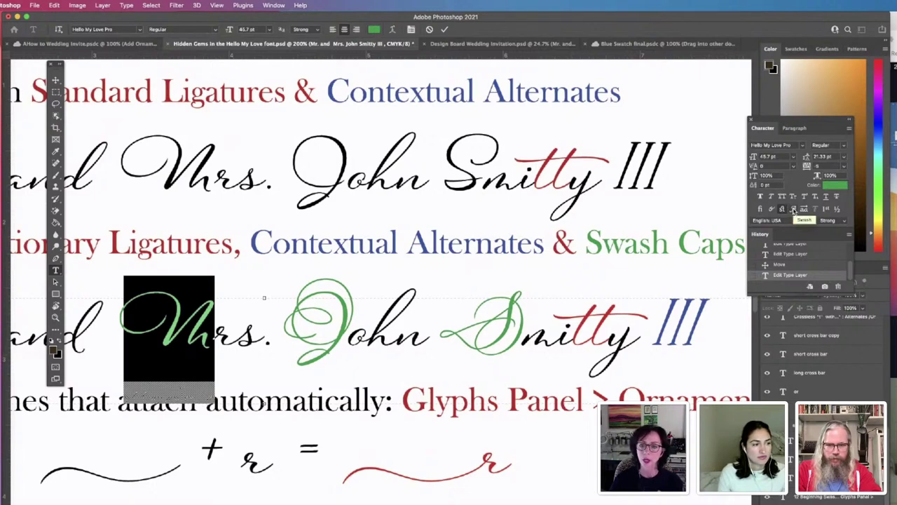
click(793, 210)
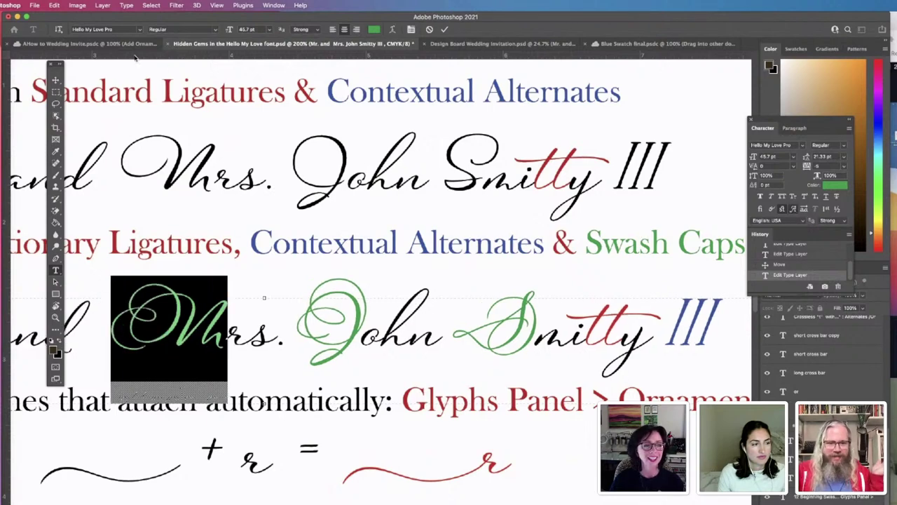
click(56, 80)
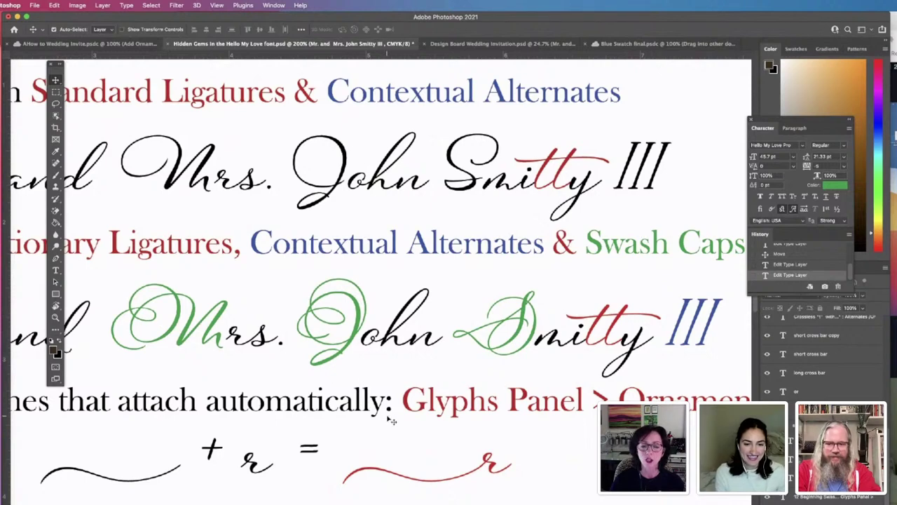
- Select the green swash "M" of "Mrs." in the second name line and show only its alternate glyphs
double_click(213, 338)
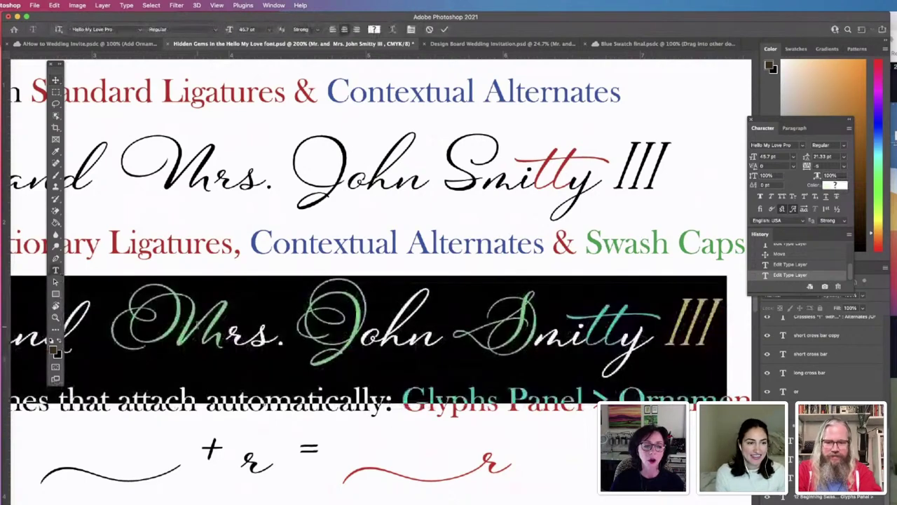
drag(214, 338, 200, 317)
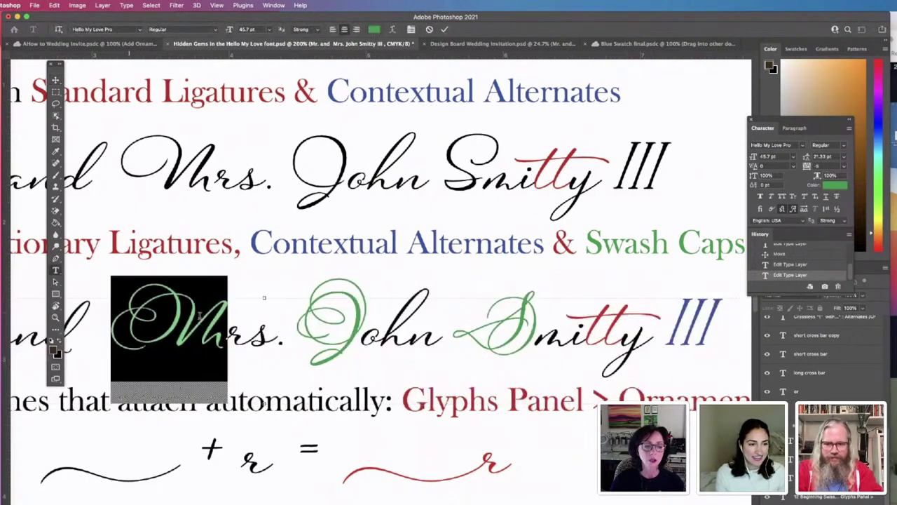
click(126, 6)
mouse_move(161, 31)
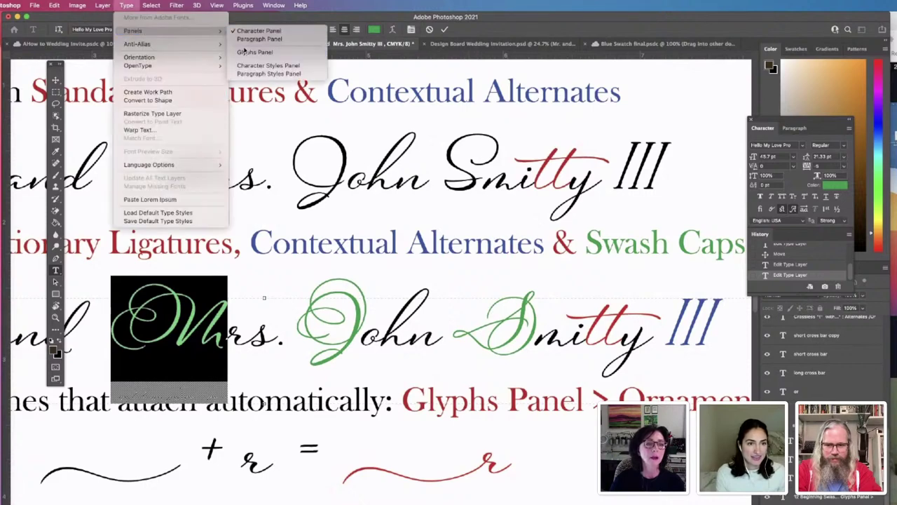
click(254, 54)
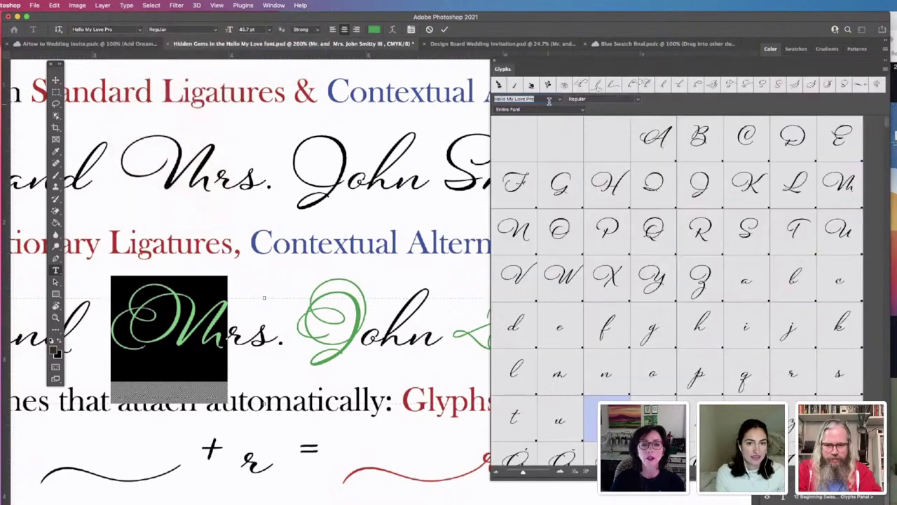
click(585, 110)
click(554, 101)
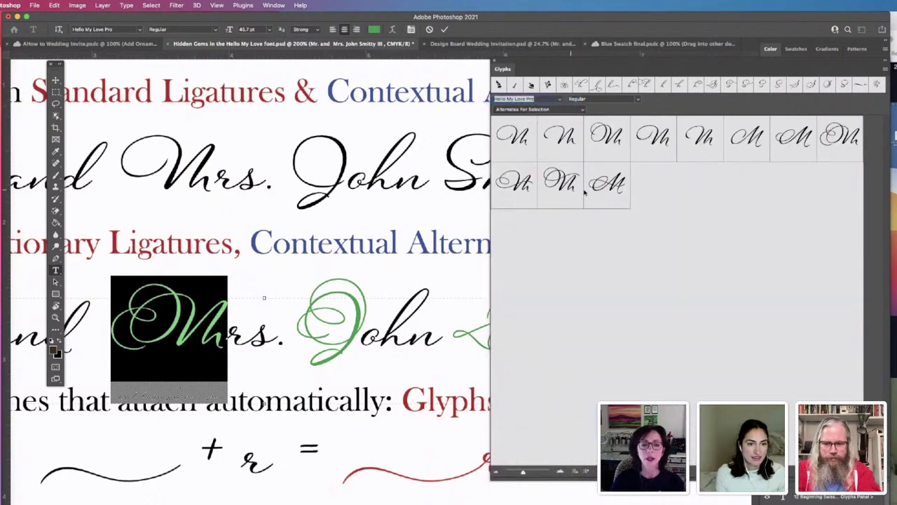
- Try the last three alternate "M" glyphs one after another on the selected initial of "Mrs."
double_click(586, 192)
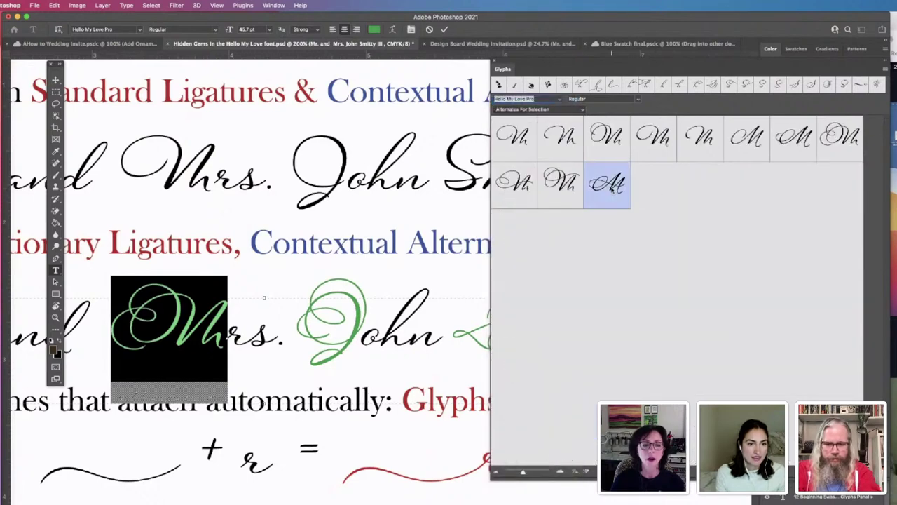
double_click(567, 194)
double_click(522, 188)
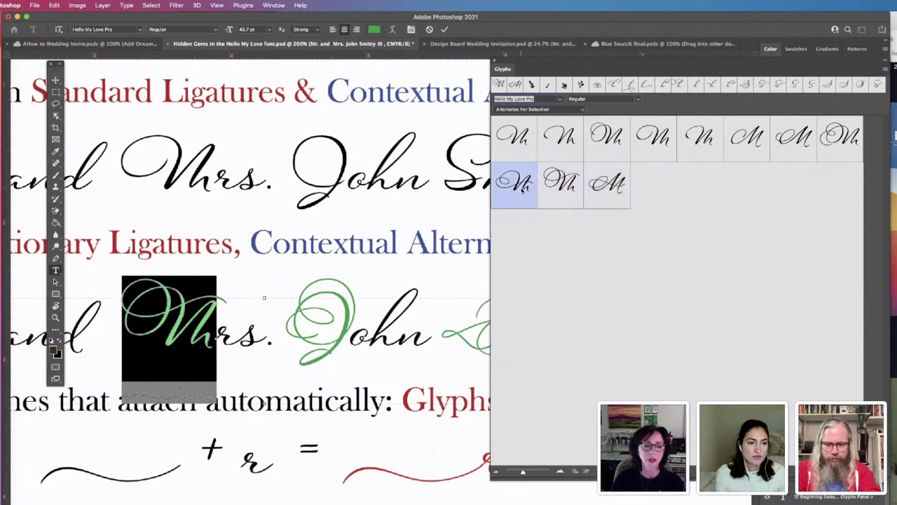
- Replace the selected green "M" of "Mrs." with the eighth alternate glyph, close the Glyphs window and commit the text edit
double_click(833, 144)
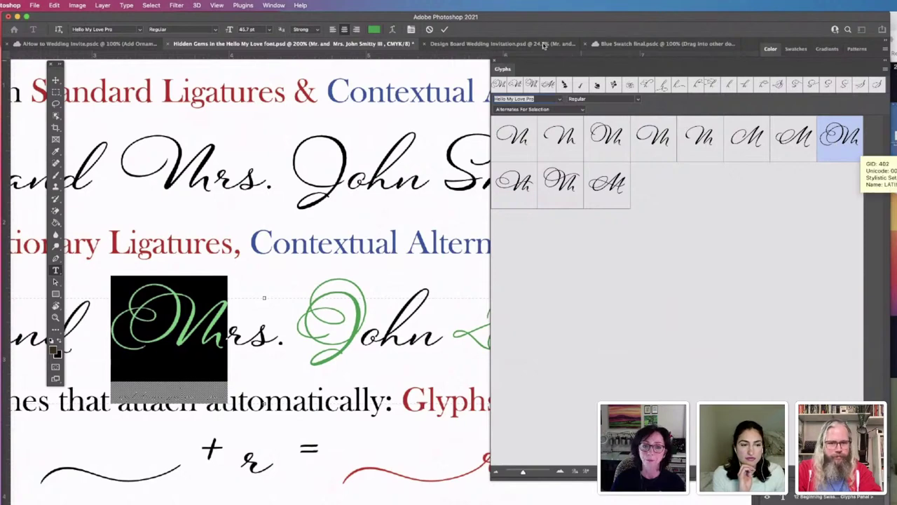
click(494, 65)
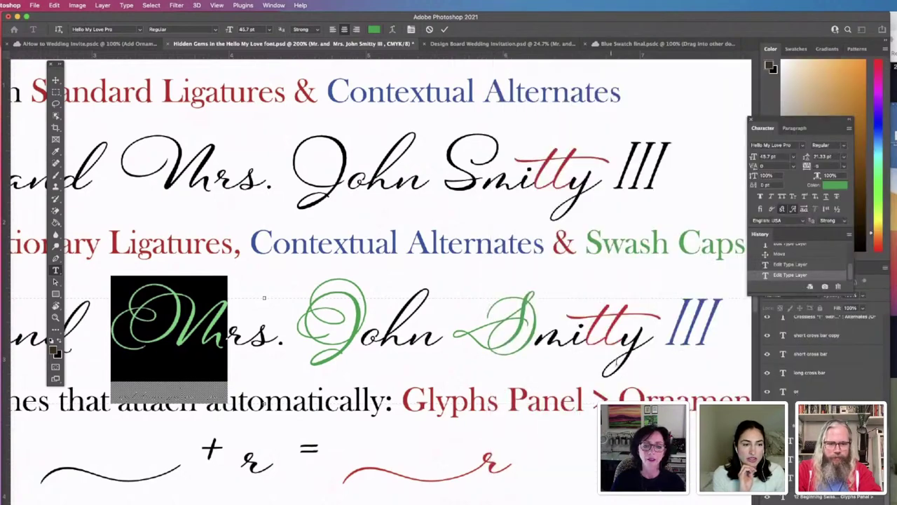
click(56, 80)
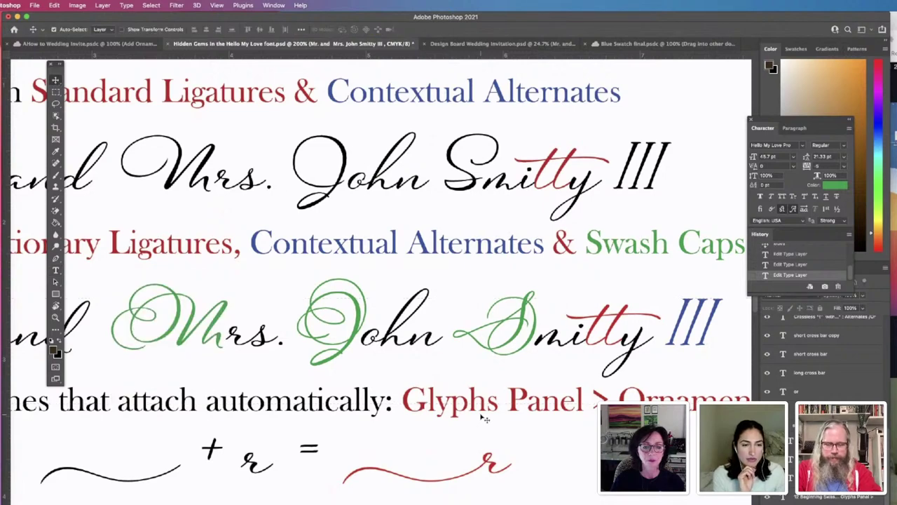
- Select the whole "swash + r" example line for text editing and show the alternate glyphs for it
scroll(482, 418, down, 4)
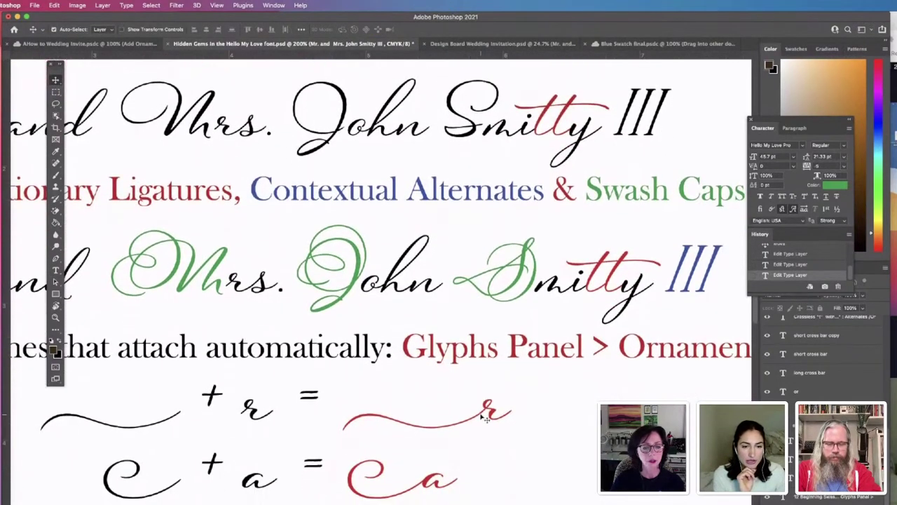
scroll(483, 418, down, 2)
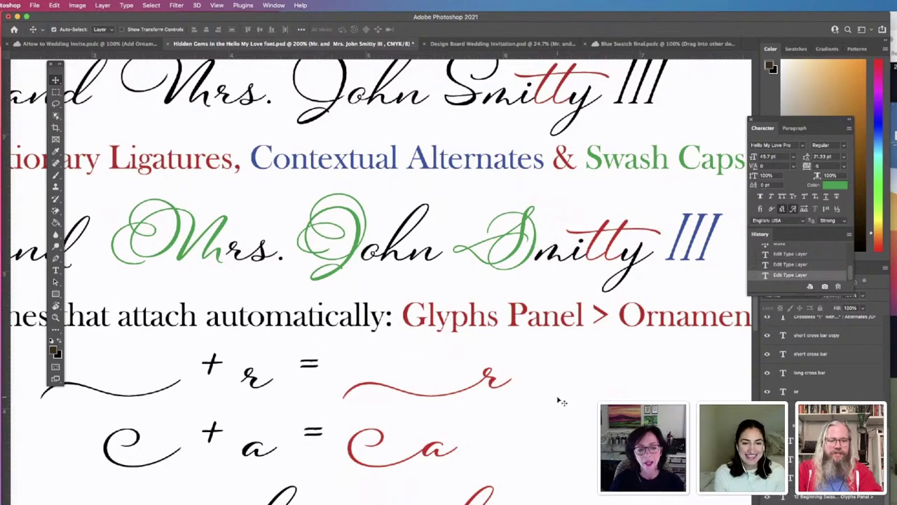
scroll(502, 400, down, 1)
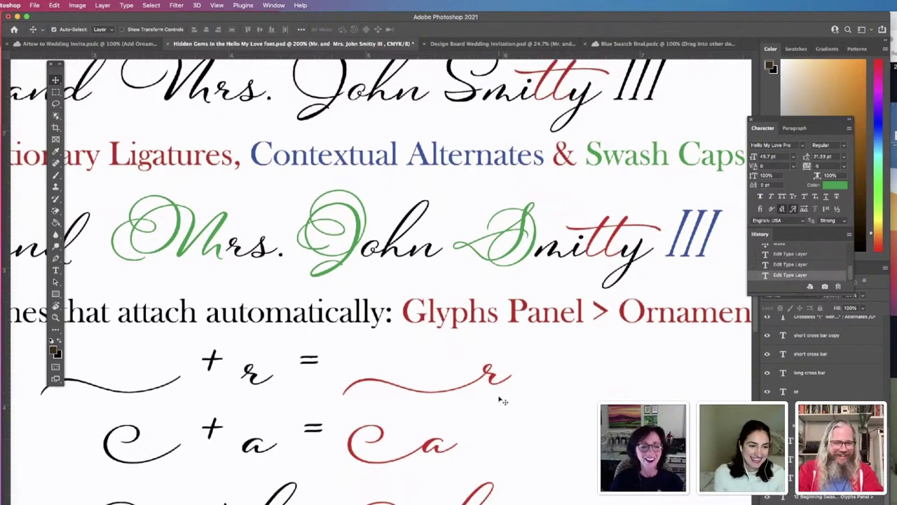
scroll(502, 401, down, 1)
click(461, 366)
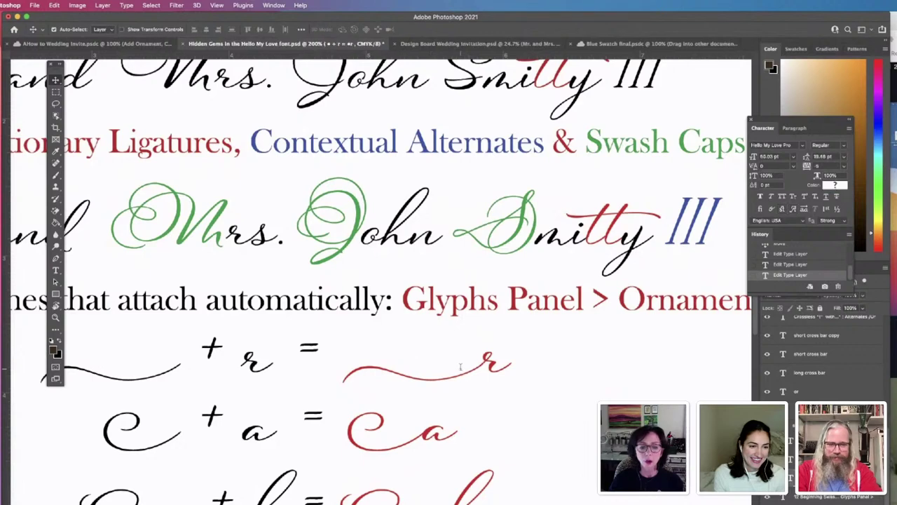
double_click(460, 366)
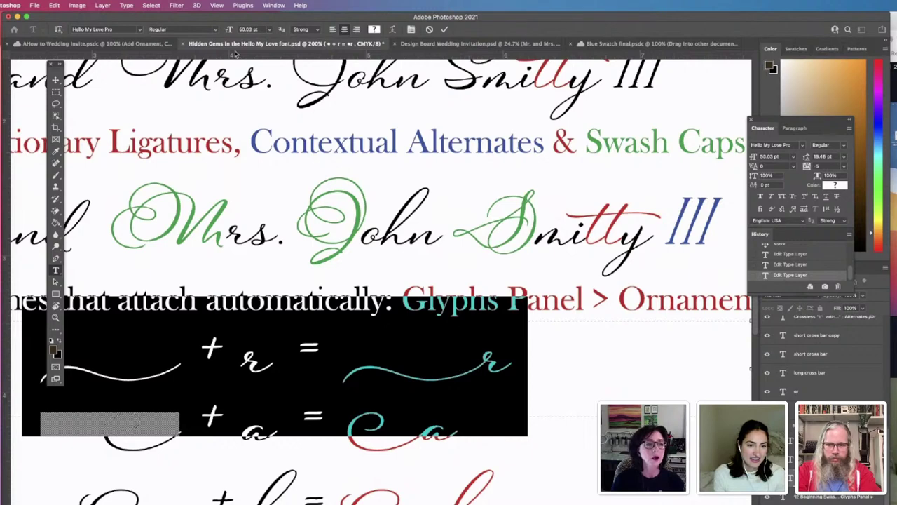
click(139, 30)
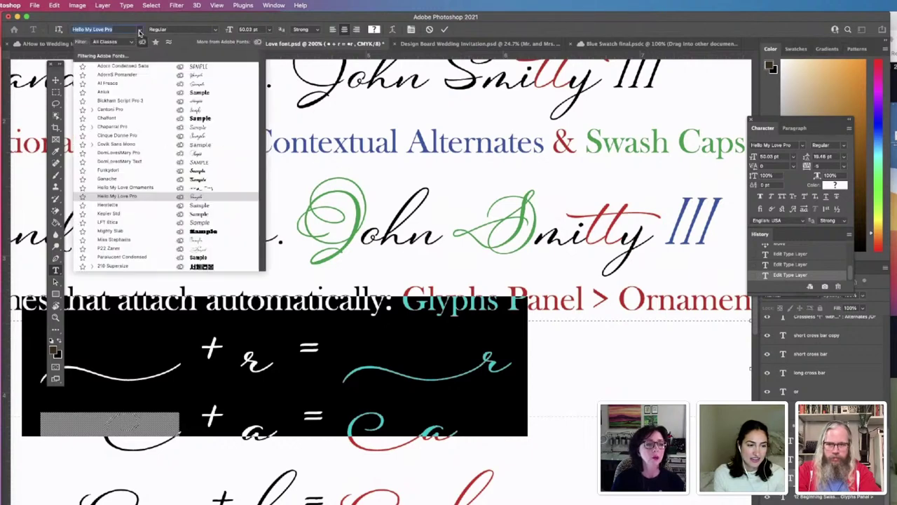
click(140, 30)
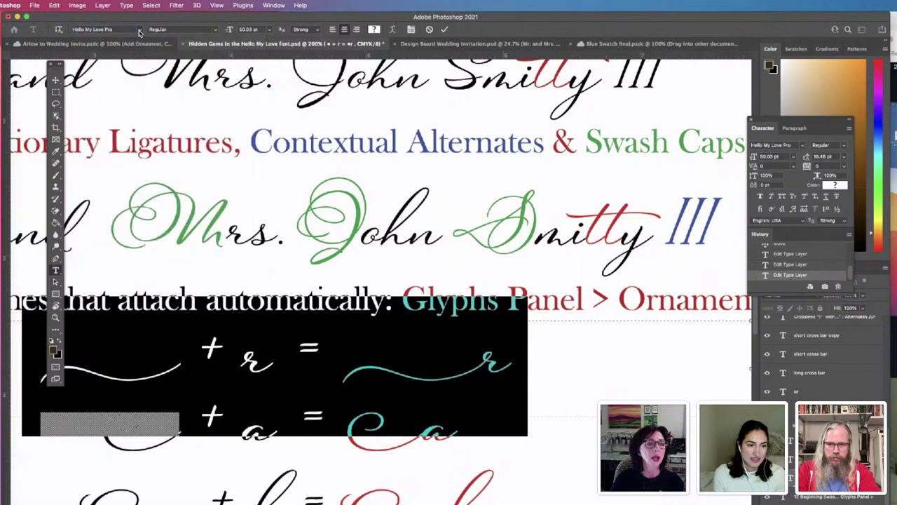
click(126, 5)
mouse_move(140, 31)
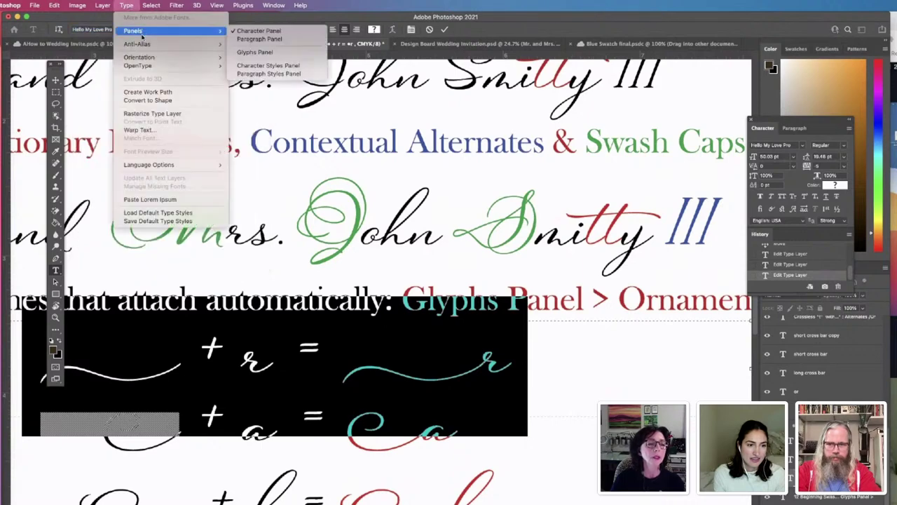
click(254, 52)
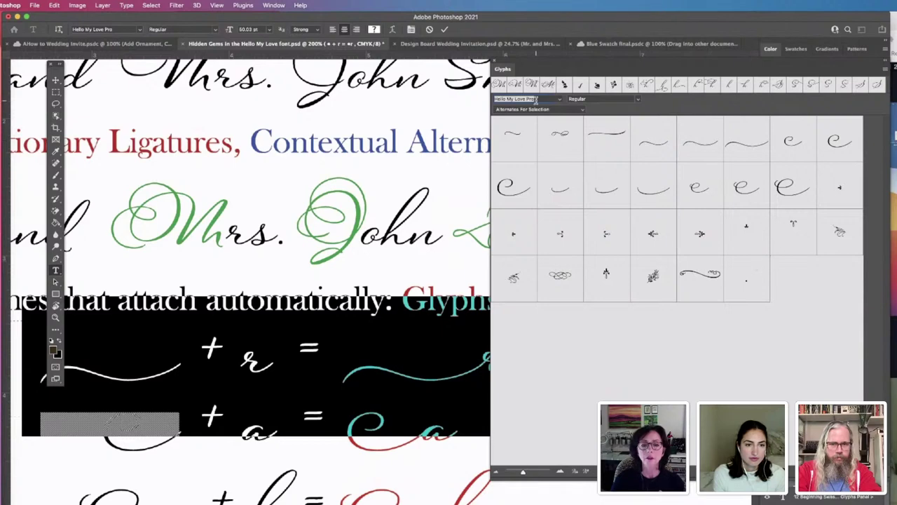
- Try the Hello My Love Ornaments font on the selected example line and restore Hello My Love Pro
click(559, 100)
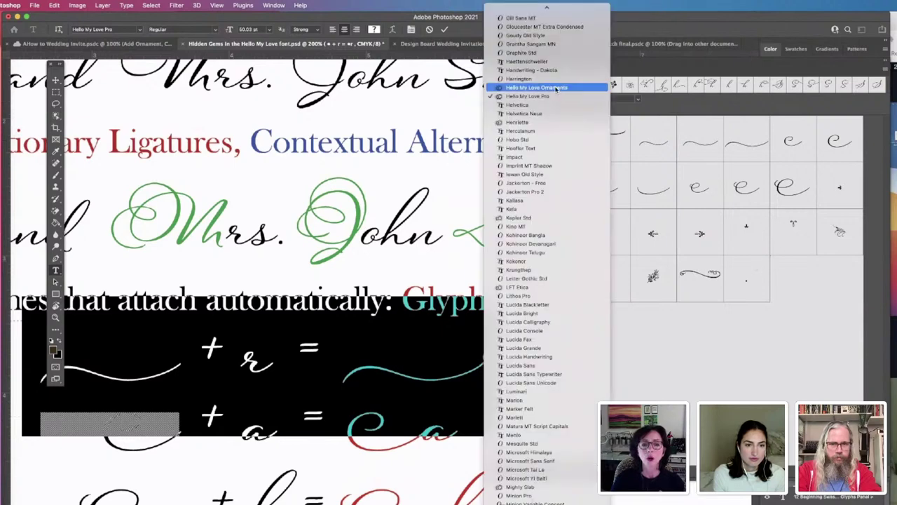
click(556, 88)
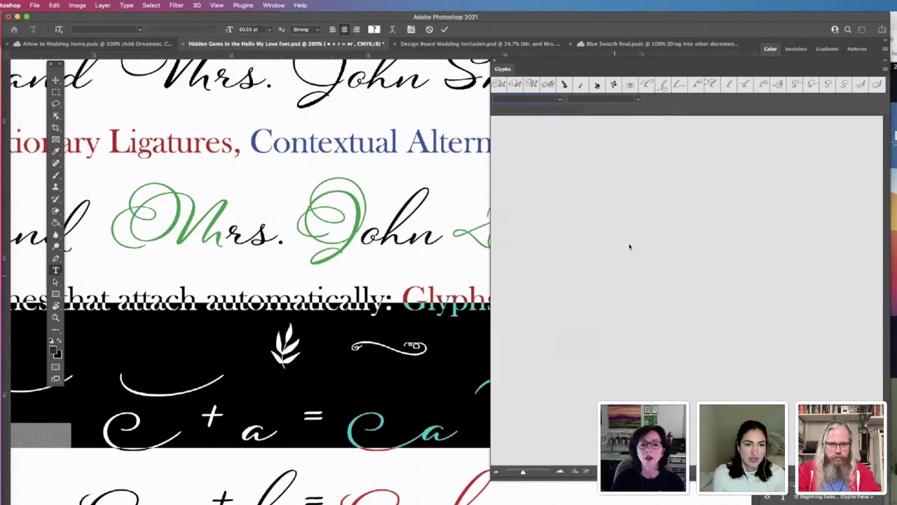
click(559, 102)
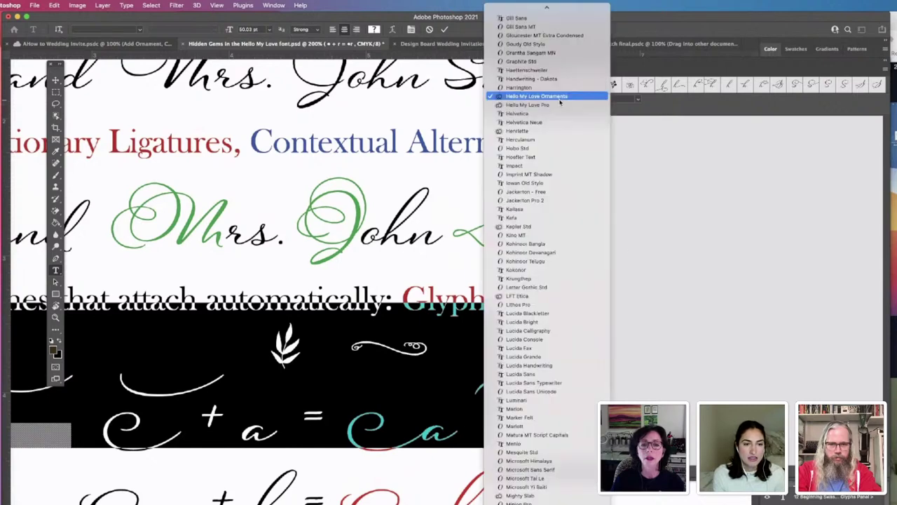
click(545, 109)
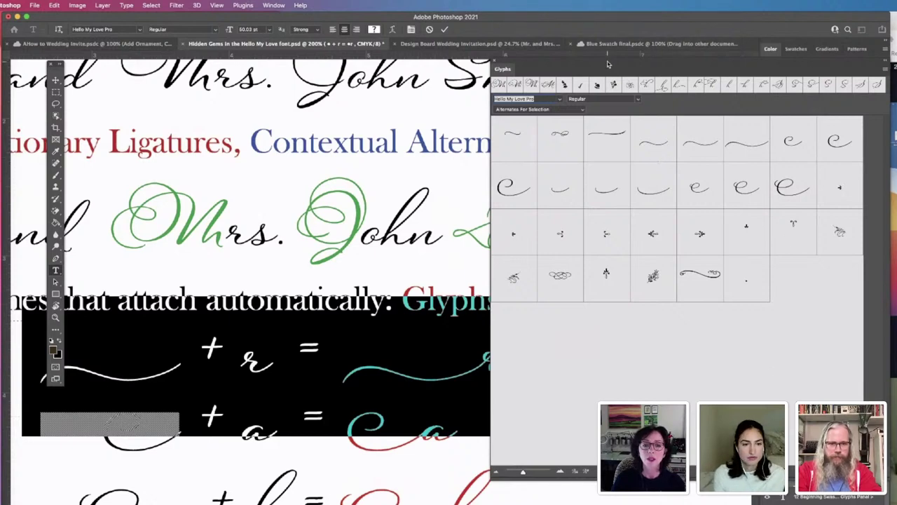
- Move the Glyphs window clear of the example and select only the red swash attached to the "r"
drag(592, 70, 637, 79)
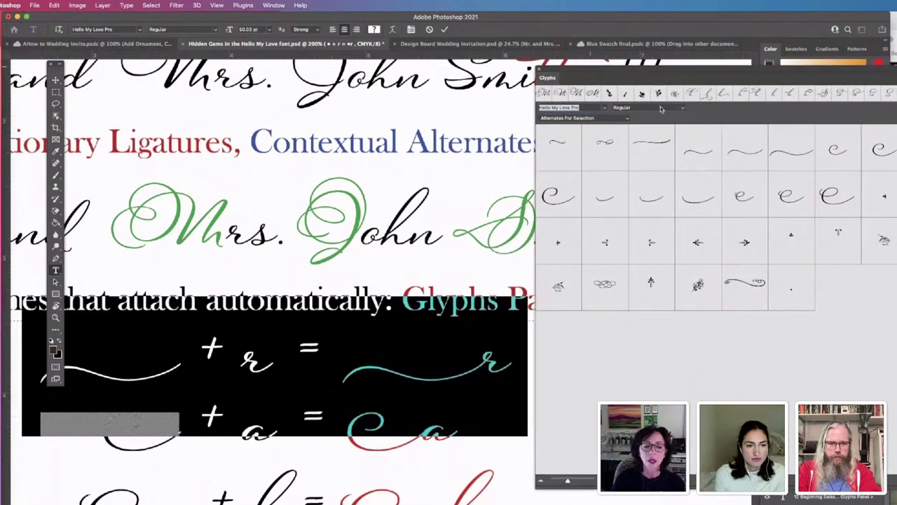
click(421, 375)
drag(343, 372, 433, 375)
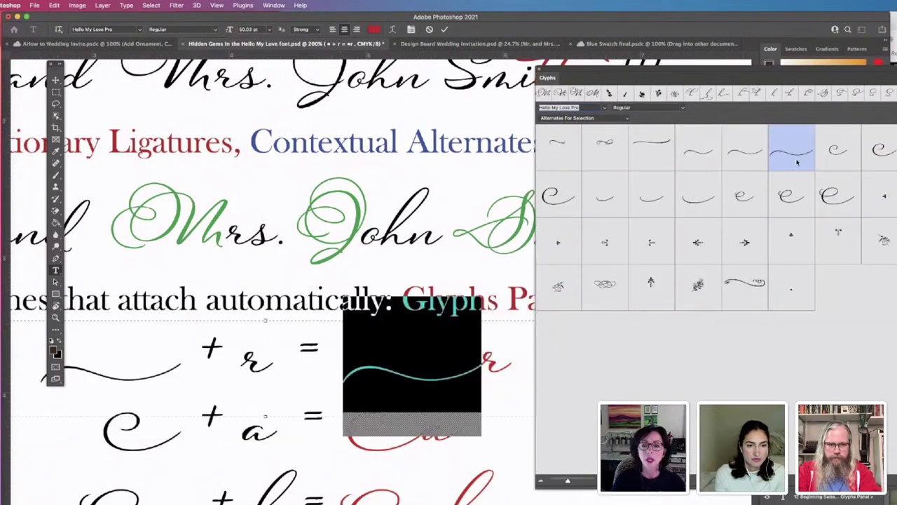
- Try seven curl and curved-line ornament glyphs one after another on the red swash before the "r"
double_click(839, 154)
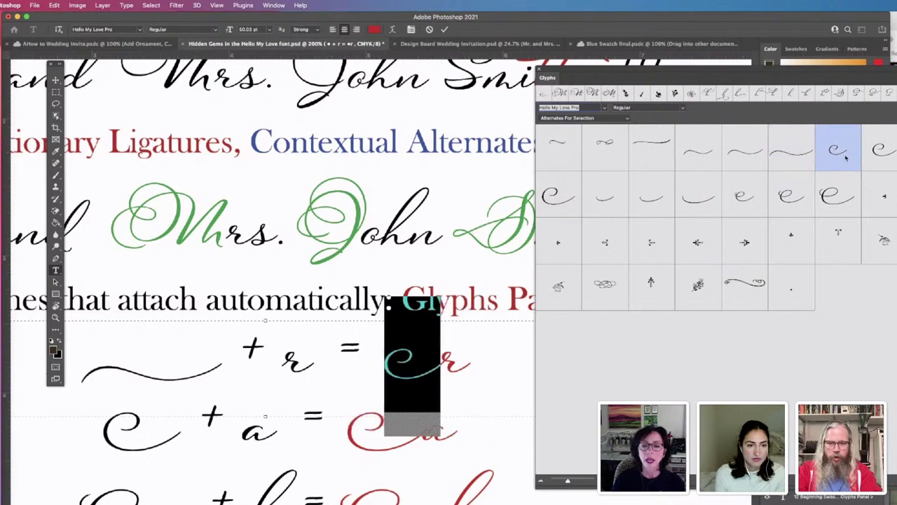
double_click(882, 149)
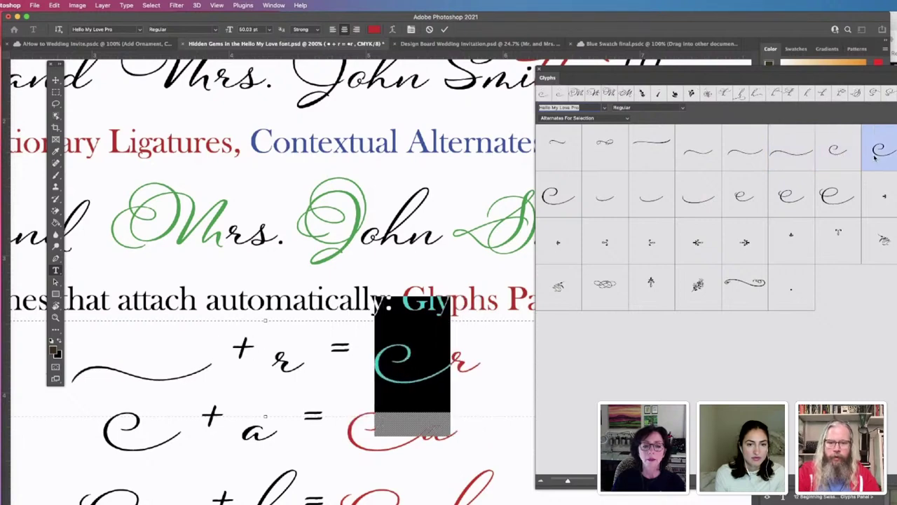
double_click(655, 203)
double_click(692, 203)
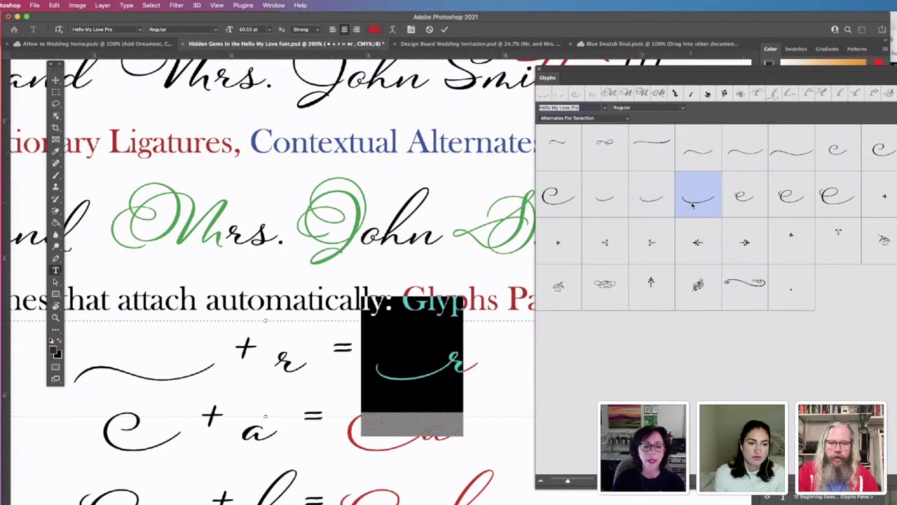
double_click(737, 204)
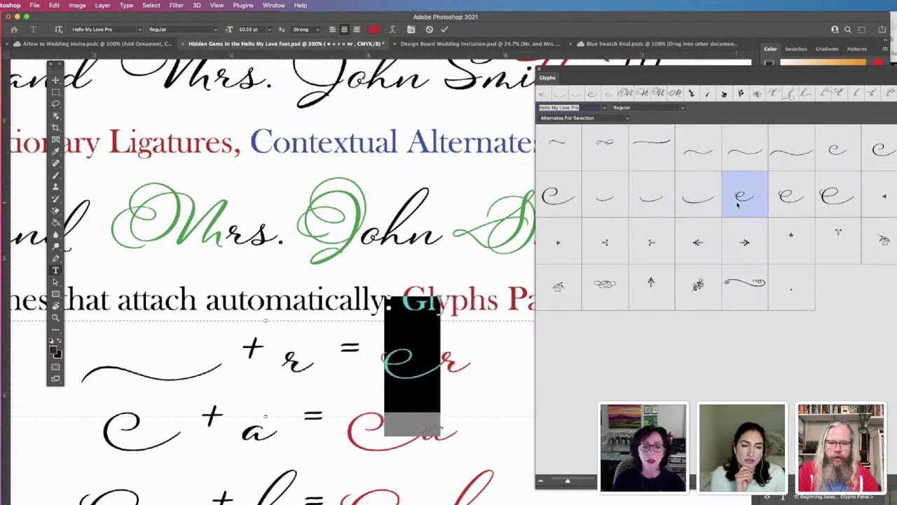
double_click(834, 201)
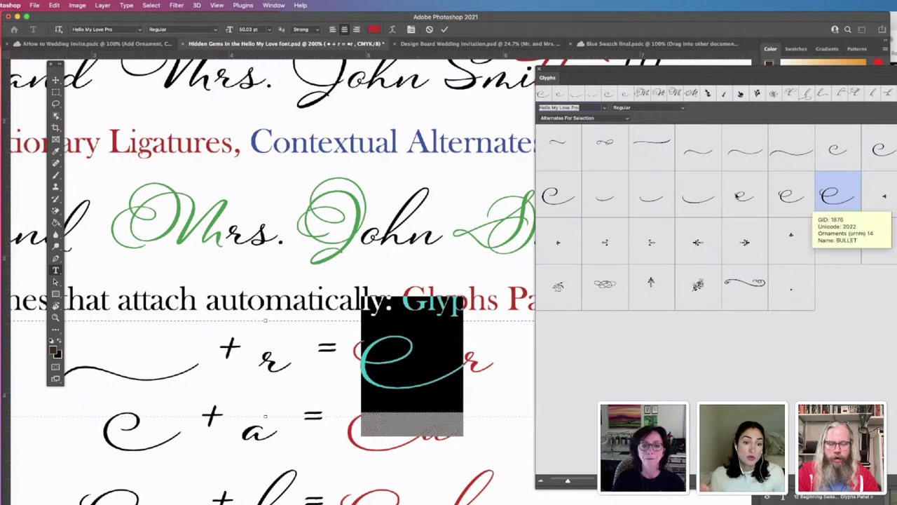
double_click(570, 199)
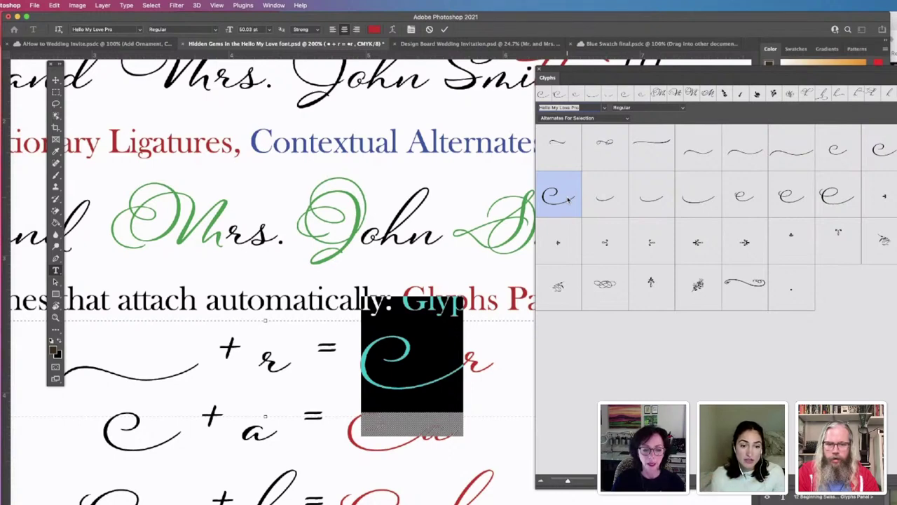
- Replace the red swash before the "r" with the shortest of the three wavy-line ornaments and commit the text edit
double_click(705, 154)
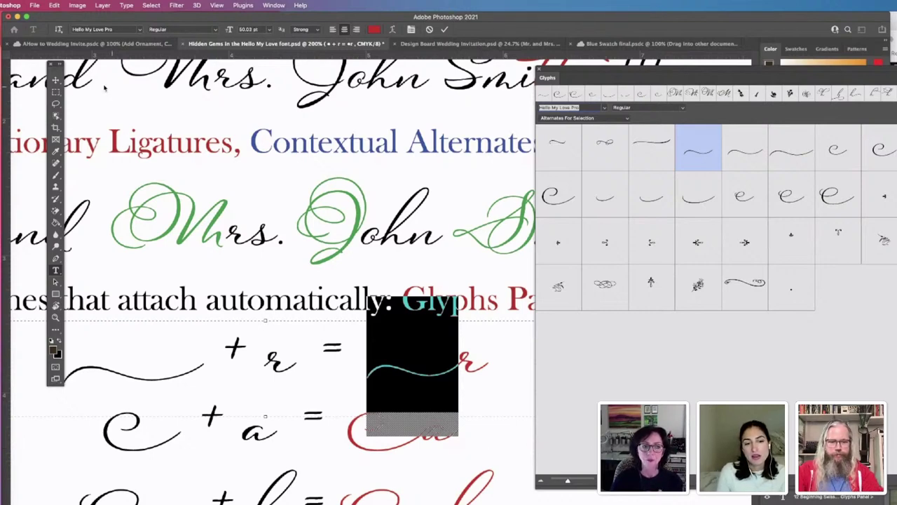
click(56, 80)
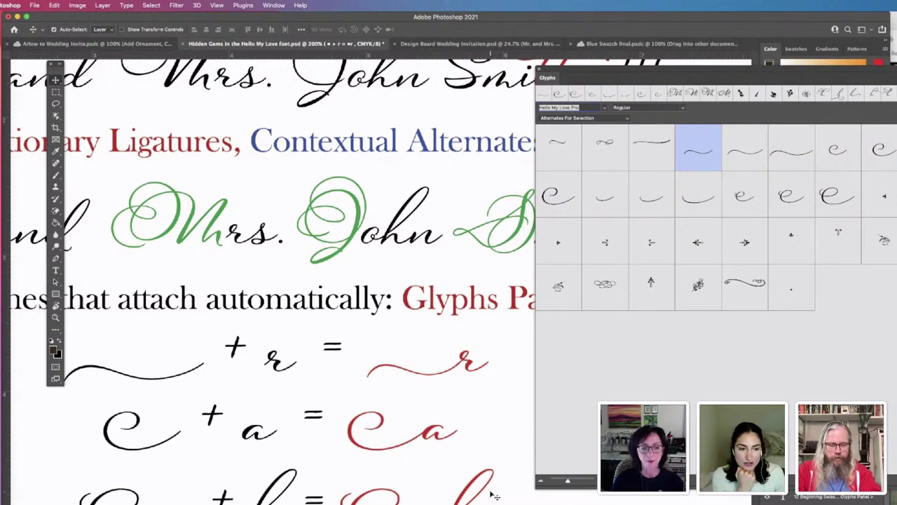
- Shorten the floating Glyphs window to uncover more of the crossless "t" examples below the swash lines
scroll(494, 496, down, 5)
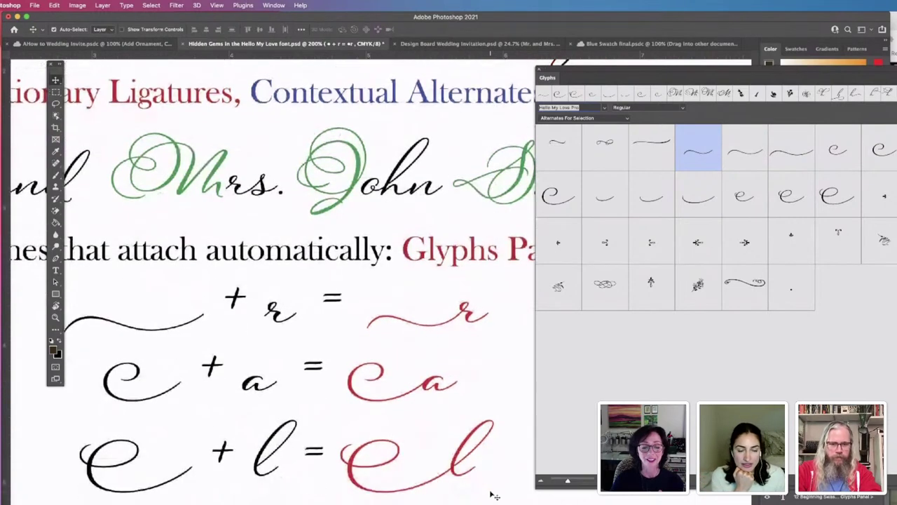
scroll(494, 496, down, 4)
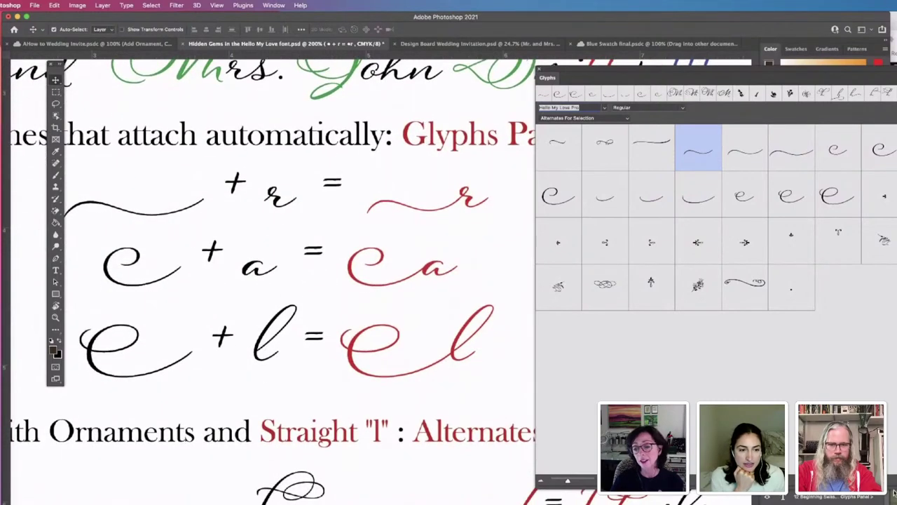
drag(766, 491, 766, 353)
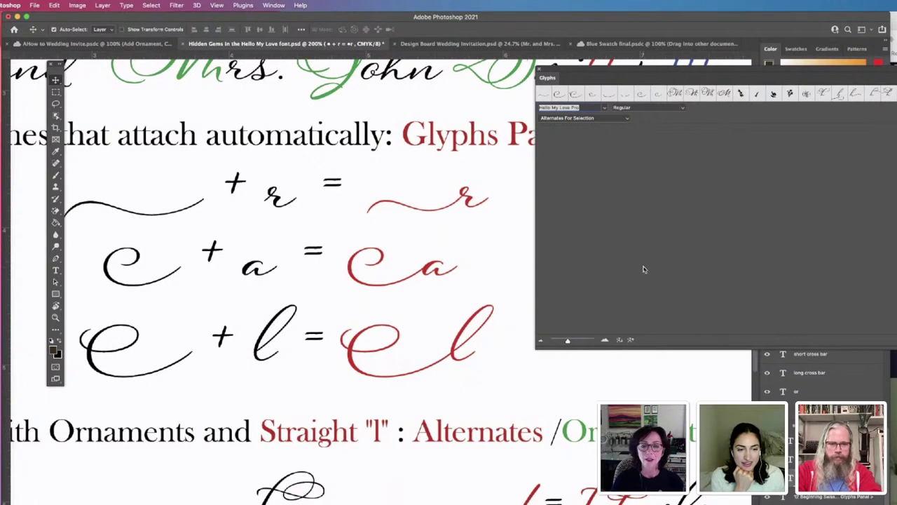
- Select the red crossless "t" in the "Switch to Alternate d" example line and show its alternate glyphs
click(461, 476)
scroll(456, 483, down, 5)
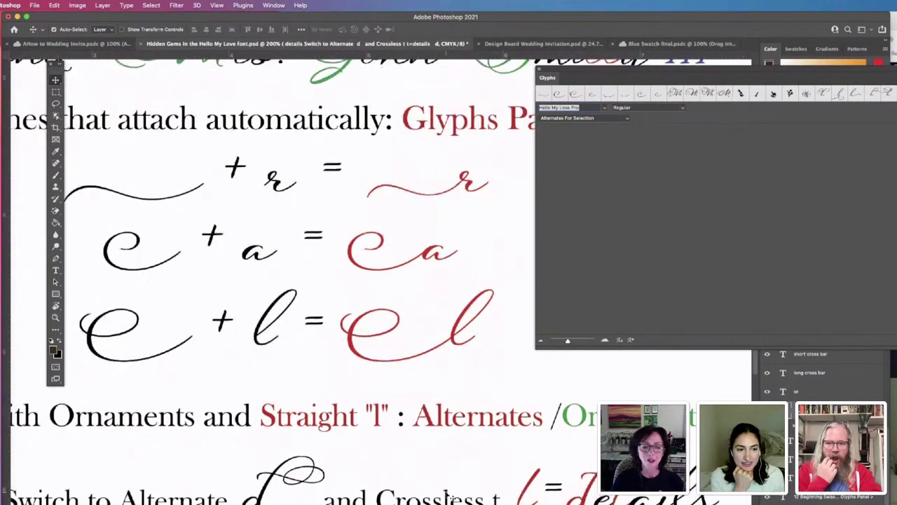
scroll(449, 496, down, 1)
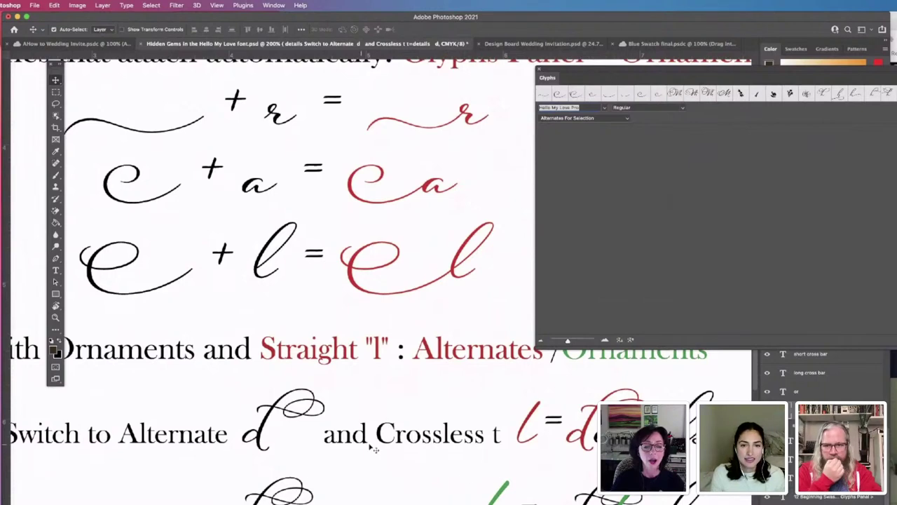
double_click(528, 436)
click(528, 433)
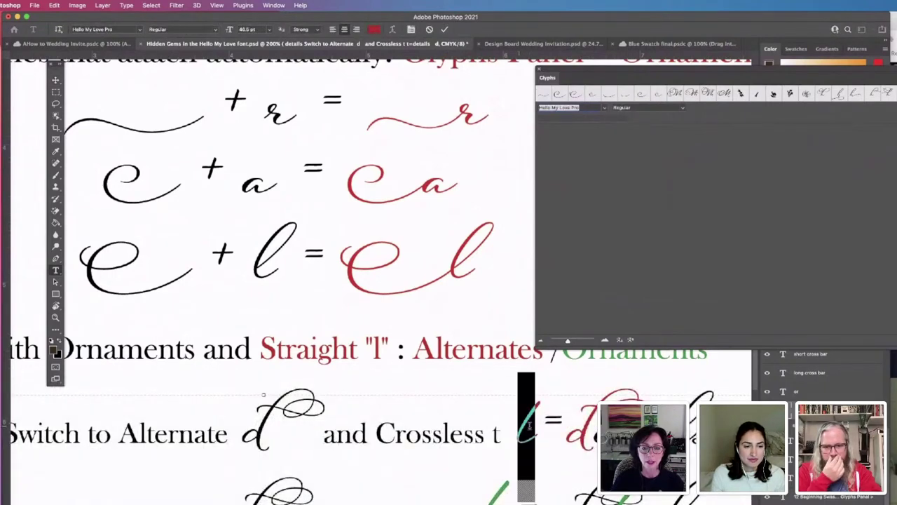
double_click(528, 426)
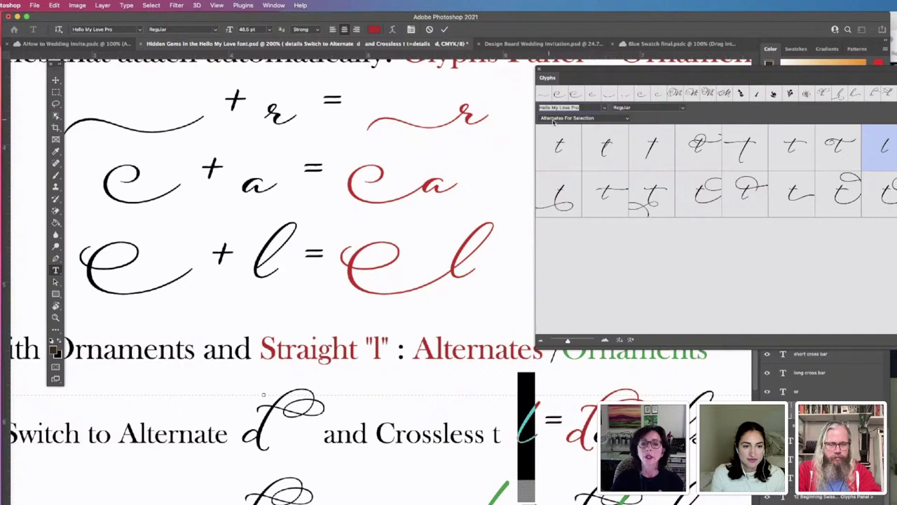
- Reposition the Glyphs window, apply the crossless "t" alternate to the selected letter and select the red "d" of "details"
drag(653, 80, 395, 68)
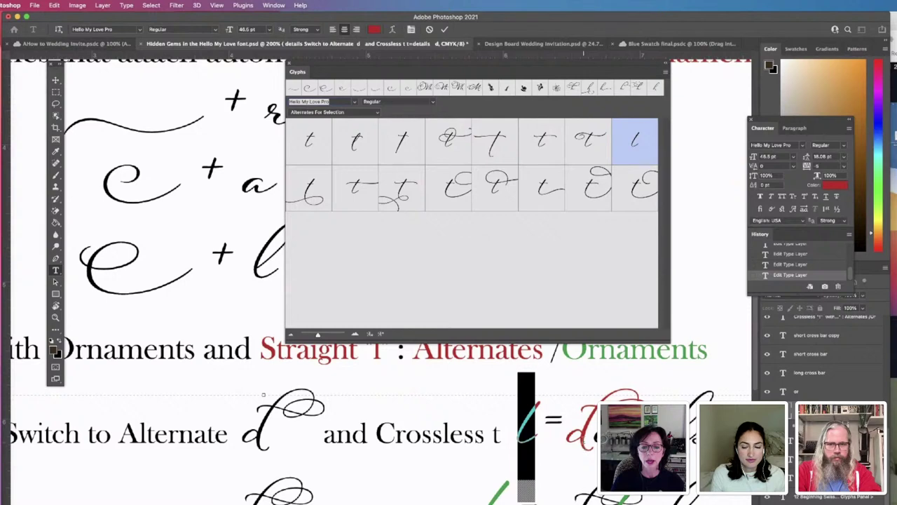
double_click(636, 143)
key(shift+Left)
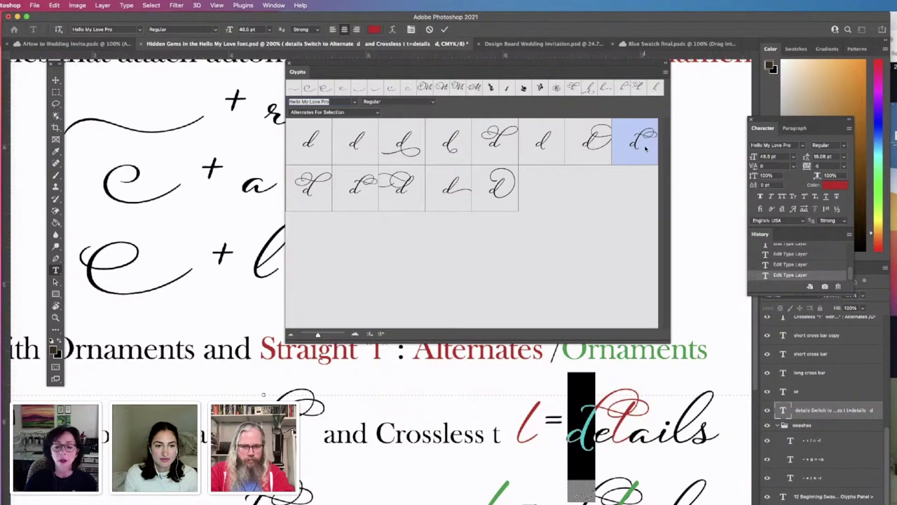
- Try several looped alternate glyphs on the red "d" of "details", ending with the second-row alternate whose loops extend right
double_click(502, 145)
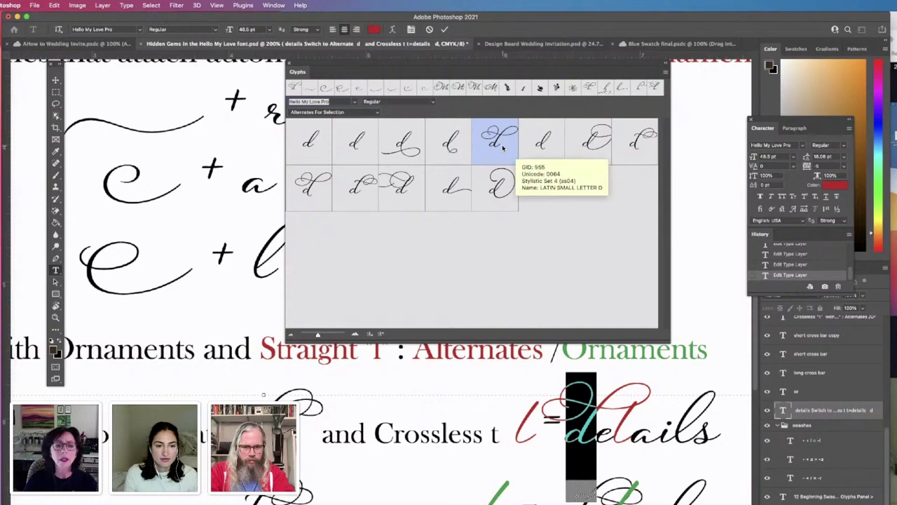
double_click(310, 186)
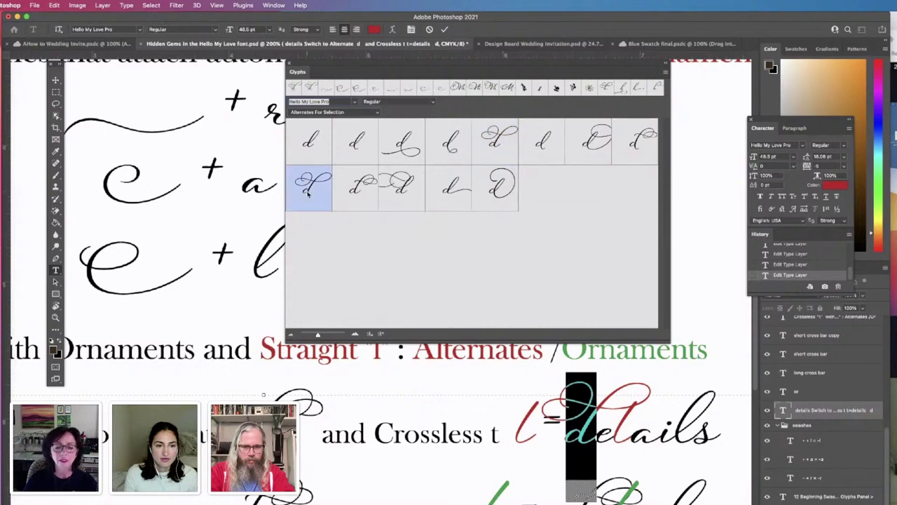
double_click(360, 196)
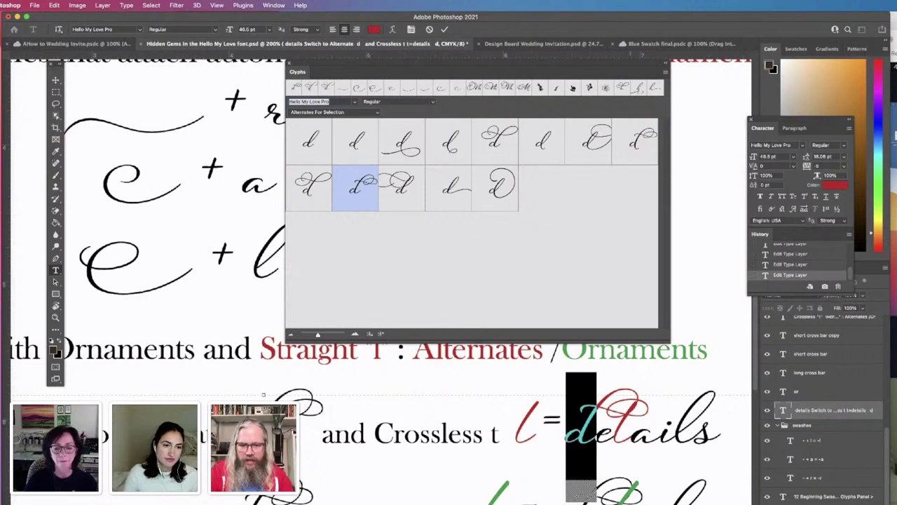
key(Right)
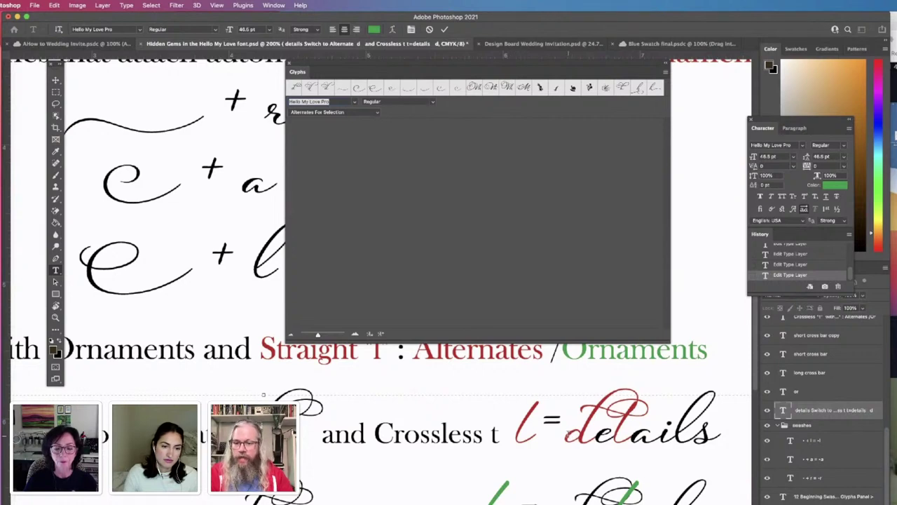
key(shift+Right)
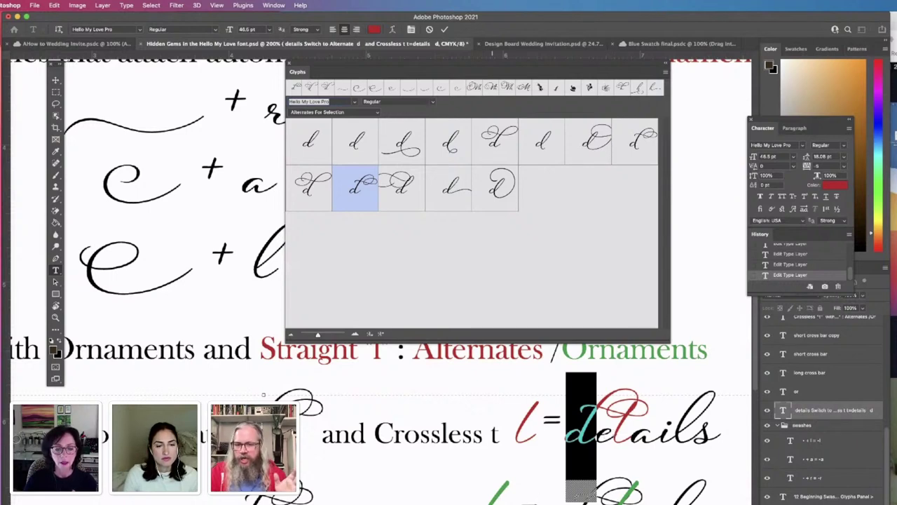
click(493, 480)
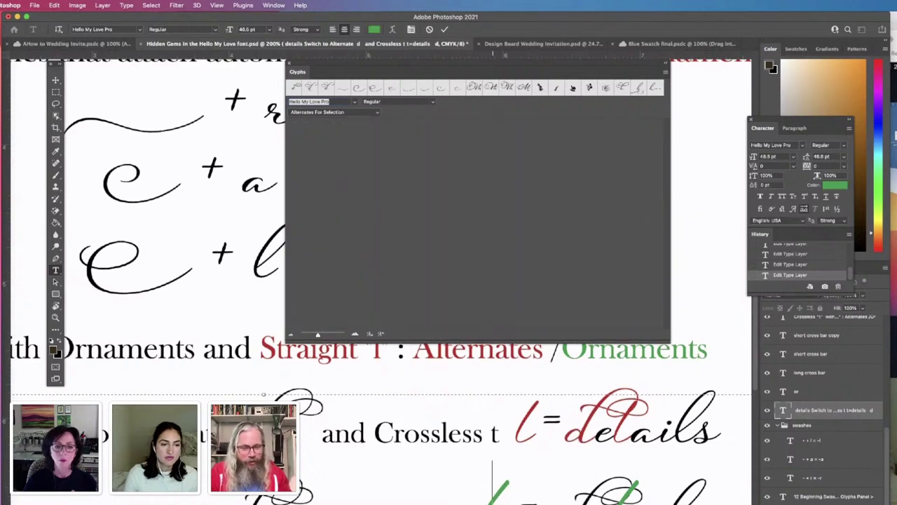
- Show the alternate glyphs of the green straight "l" and the black "d" in the "Straight l" example's "details"
scroll(582, 483, down, 2)
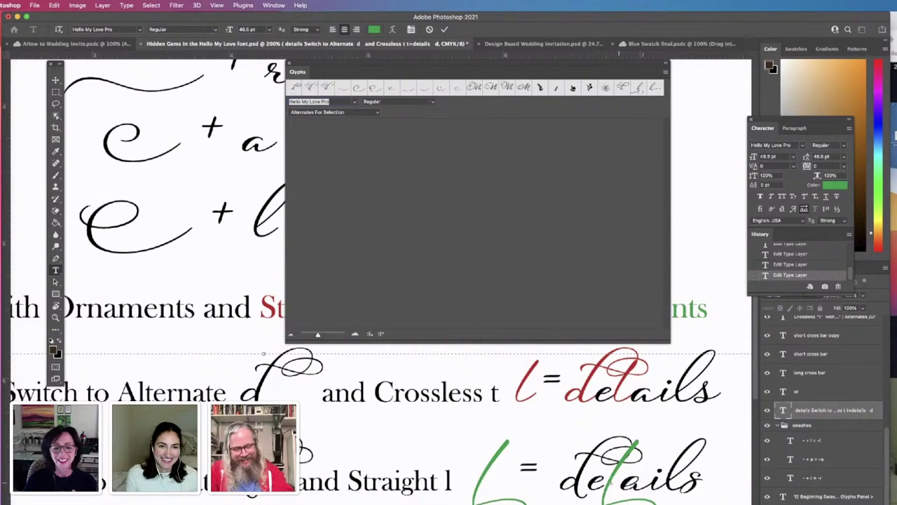
triple_click(610, 479)
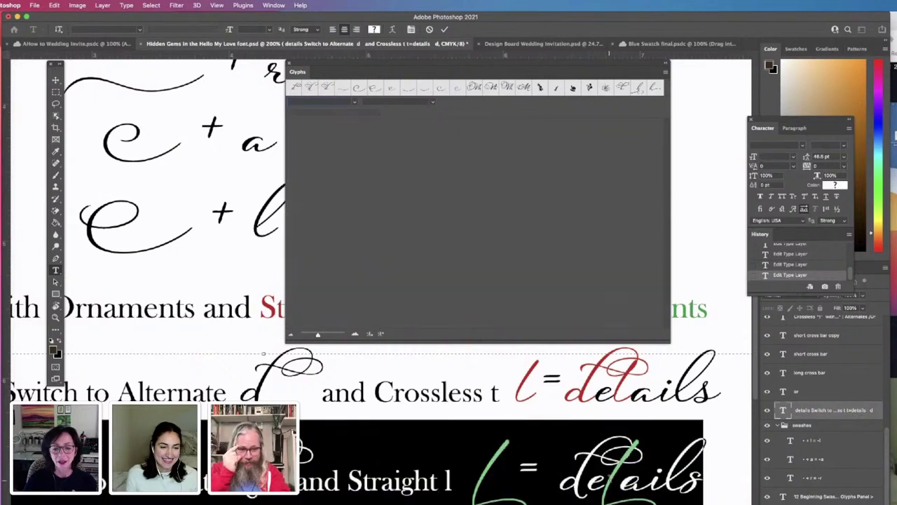
click(605, 479)
key(shift+Right)
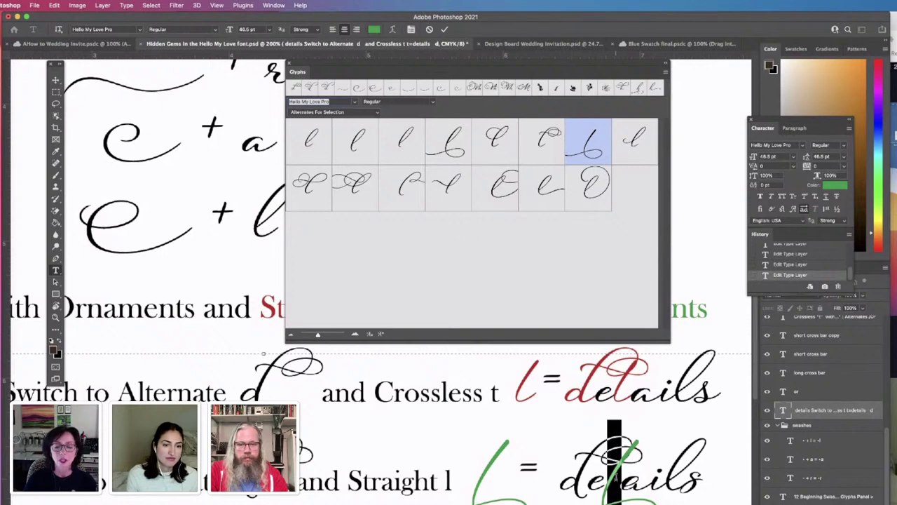
drag(590, 477, 564, 477)
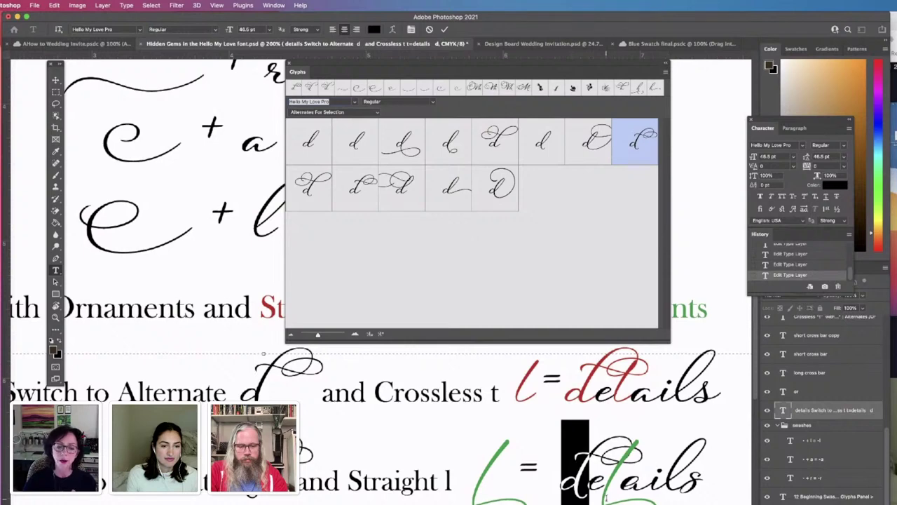
- Show the alternates of the red crossless "t" in "details or details" and of the green short wavy ornament under "or"
scroll(607, 498, down, 5)
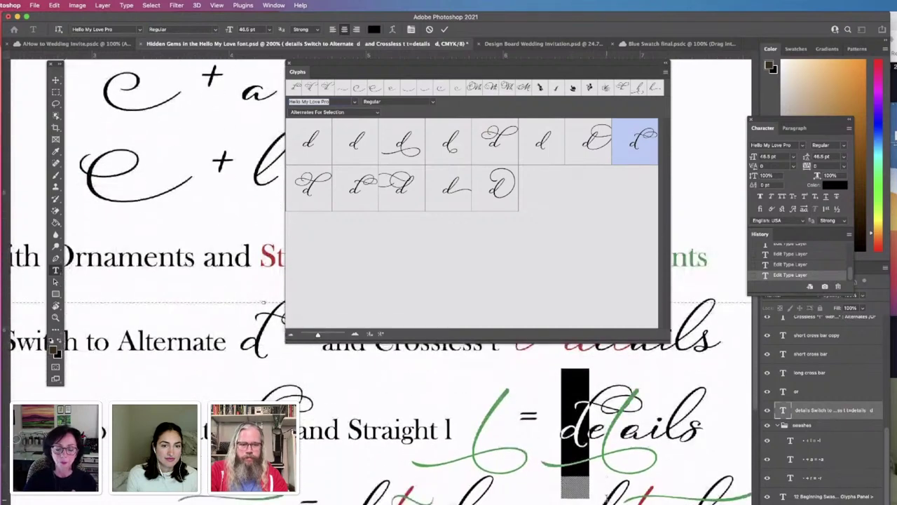
click(409, 499)
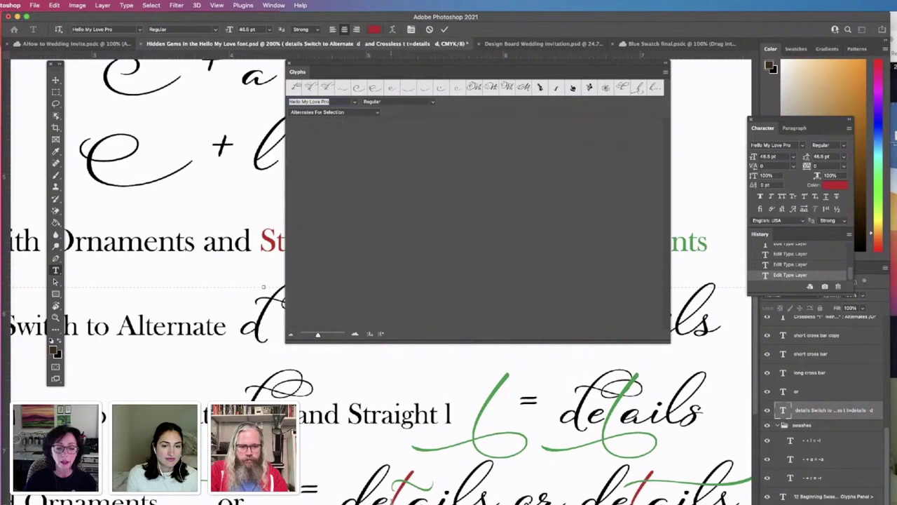
key(shift+Right)
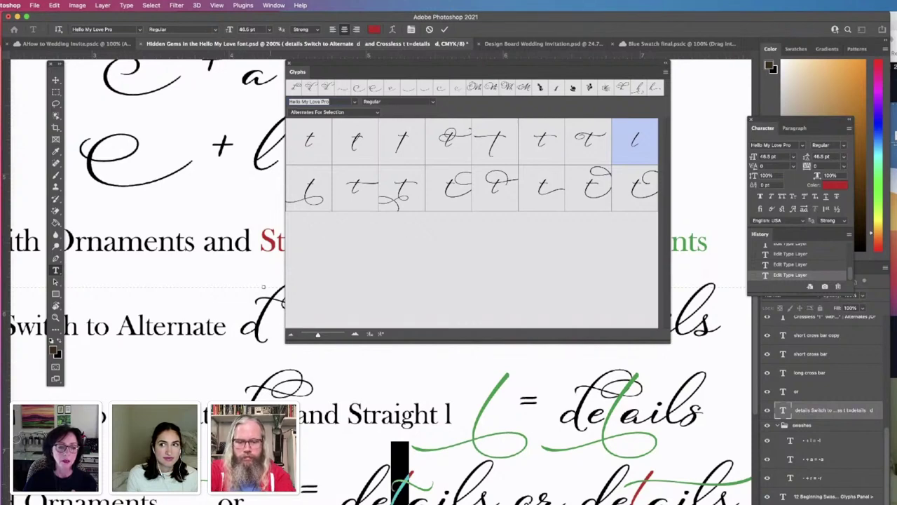
key(Right)
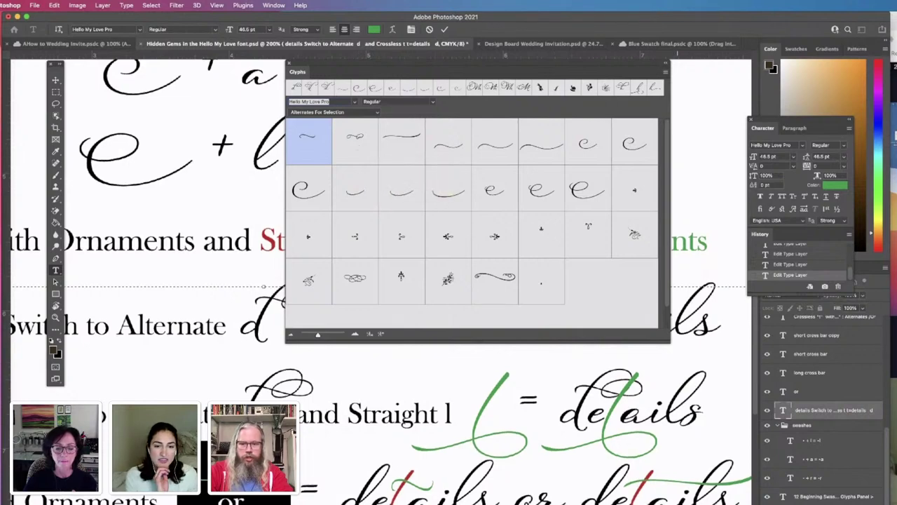
scroll(613, 470, down, 1)
scroll(613, 470, down, 4)
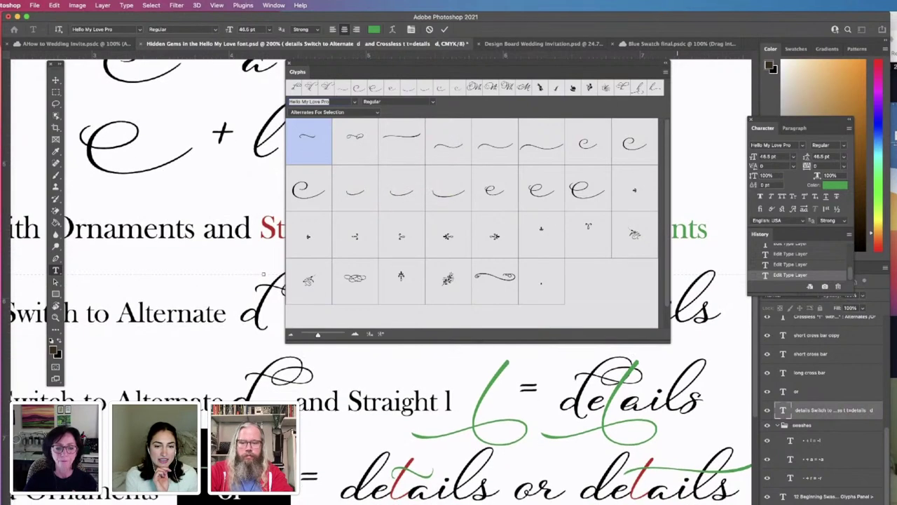
scroll(612, 470, down, 1)
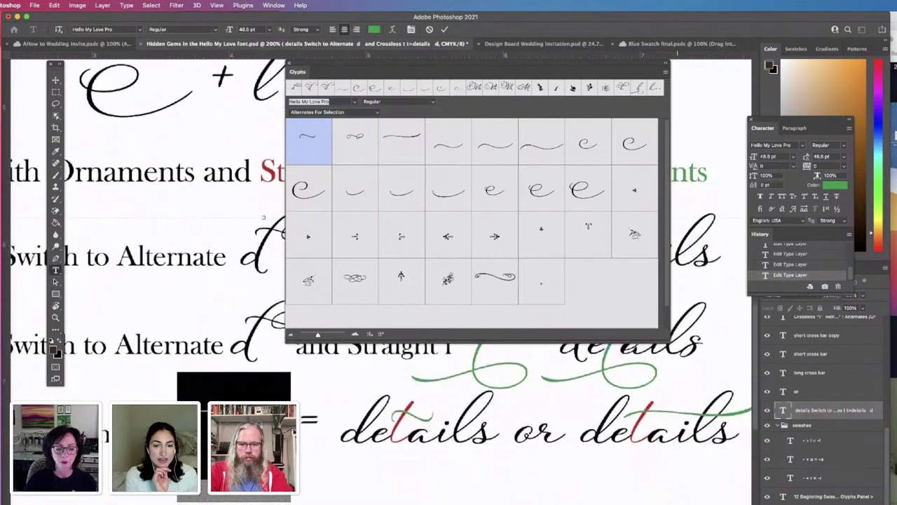
- Leave text editing and examine the black and red alphabet samples below the Contextual Alternates heading
click(56, 80)
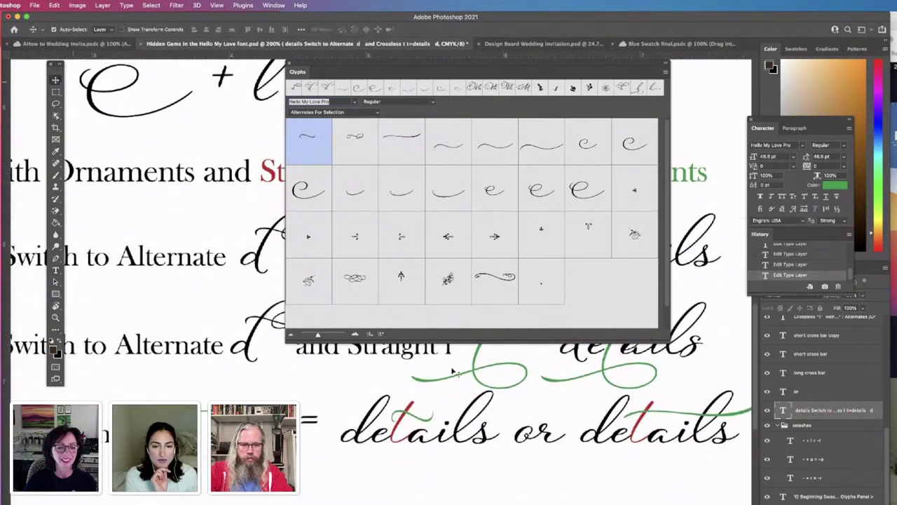
scroll(536, 453, down, 7)
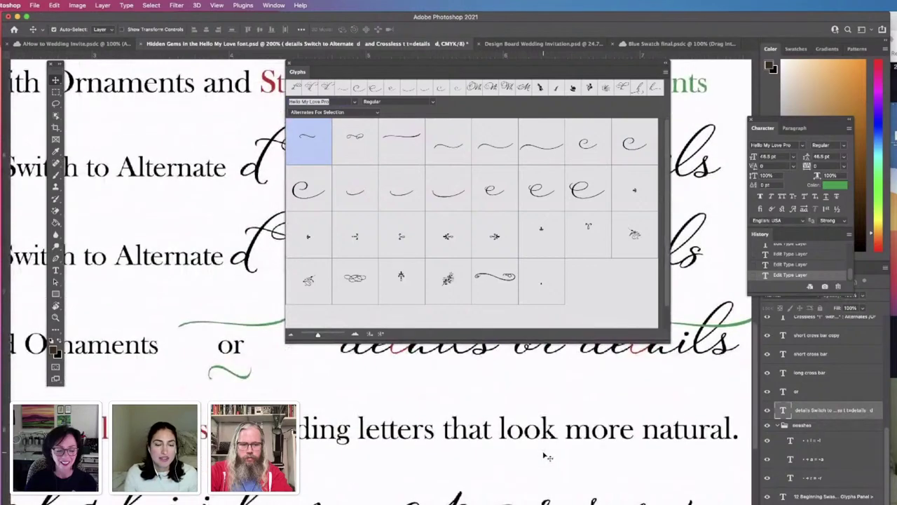
scroll(548, 456, down, 2)
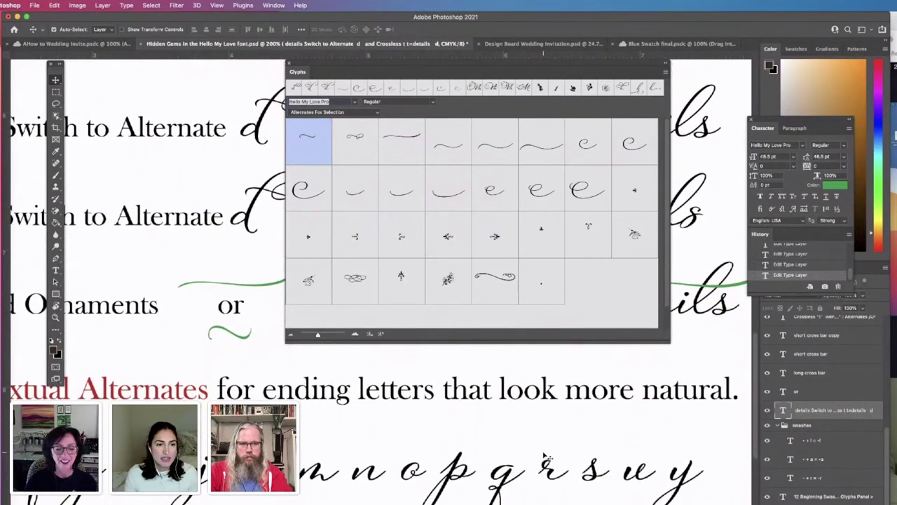
scroll(550, 459, down, 1)
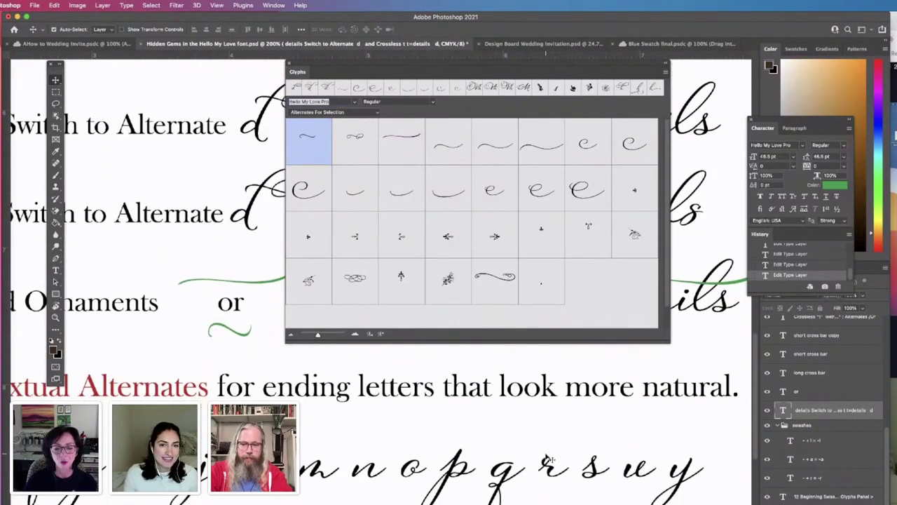
scroll(550, 459, down, 2)
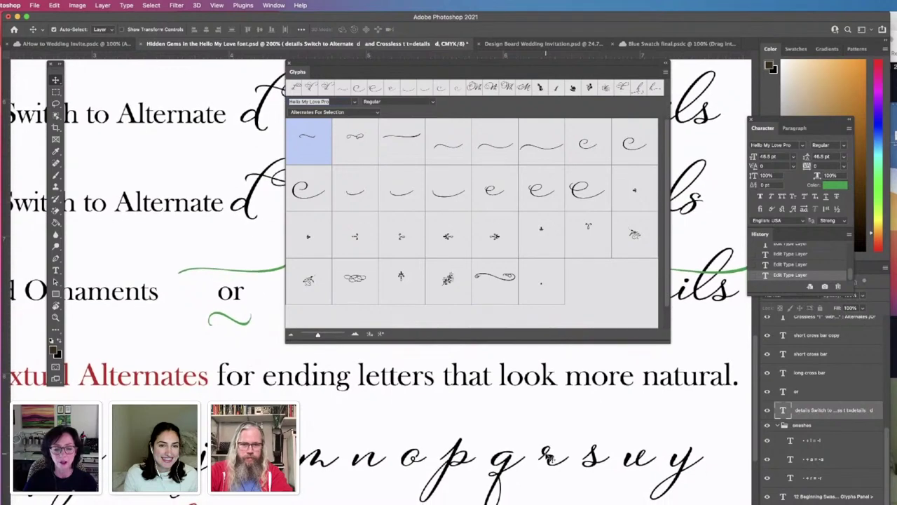
scroll(550, 455, down, 2)
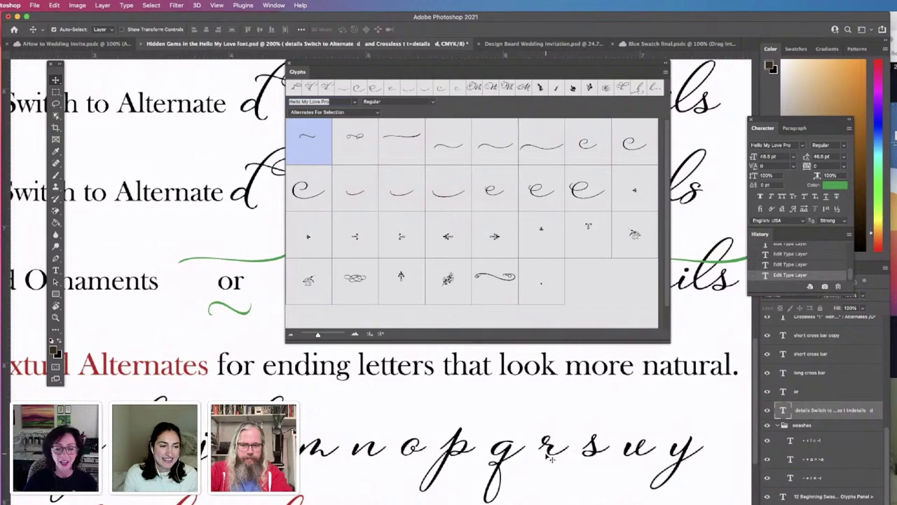
scroll(550, 459, down, 1)
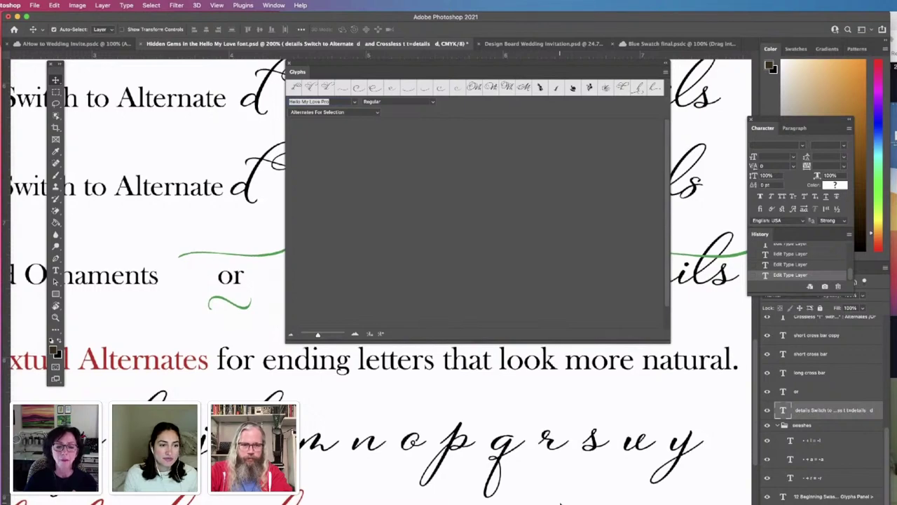
scroll(561, 501, down, 3)
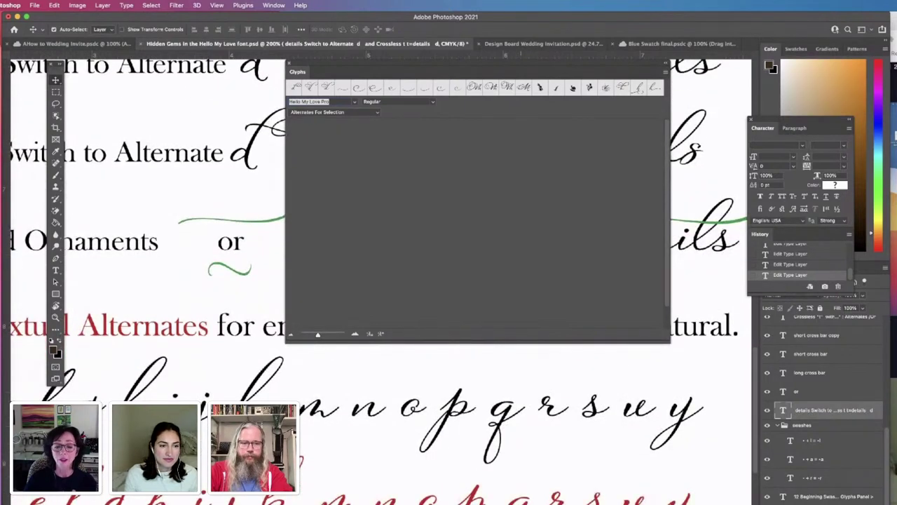
scroll(561, 494, down, 1)
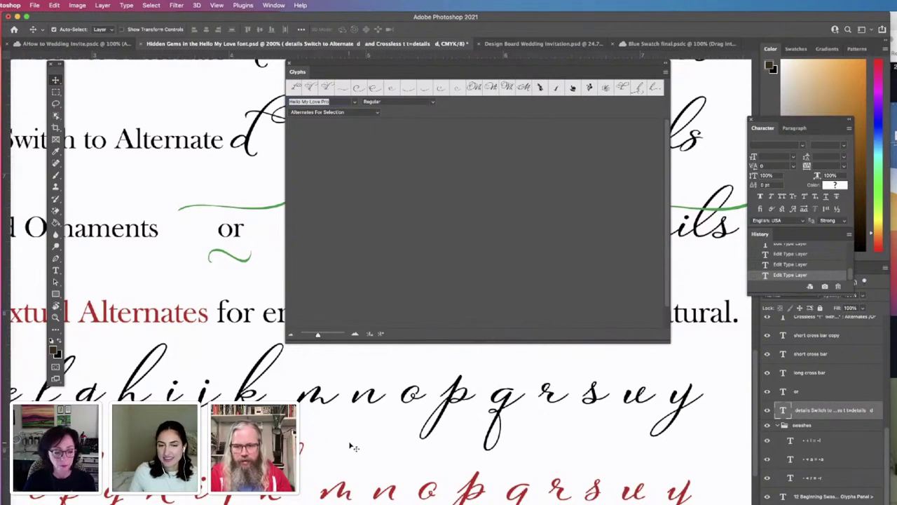
- Open the red alphabet line for text editing, then clear the canvas by moving the floating toolbar aside and closing the Glyphs window
key(Return)
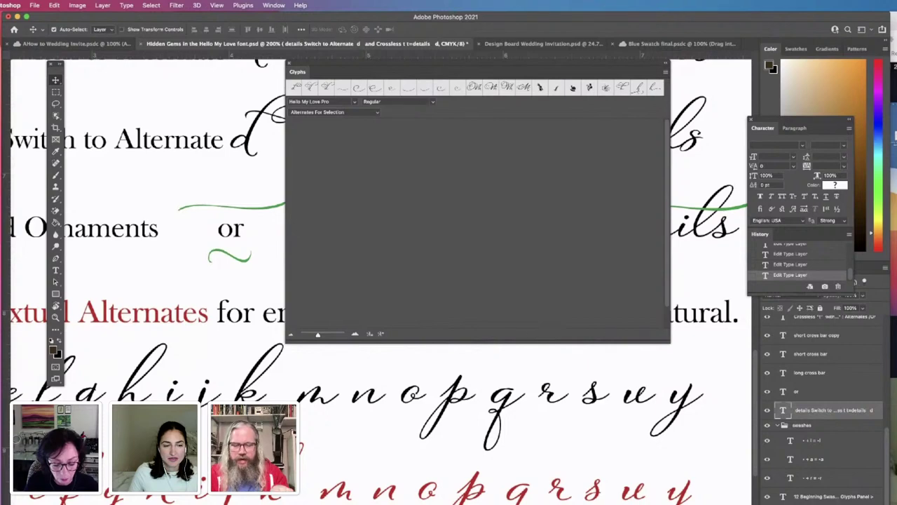
scroll(379, 340, down, 1)
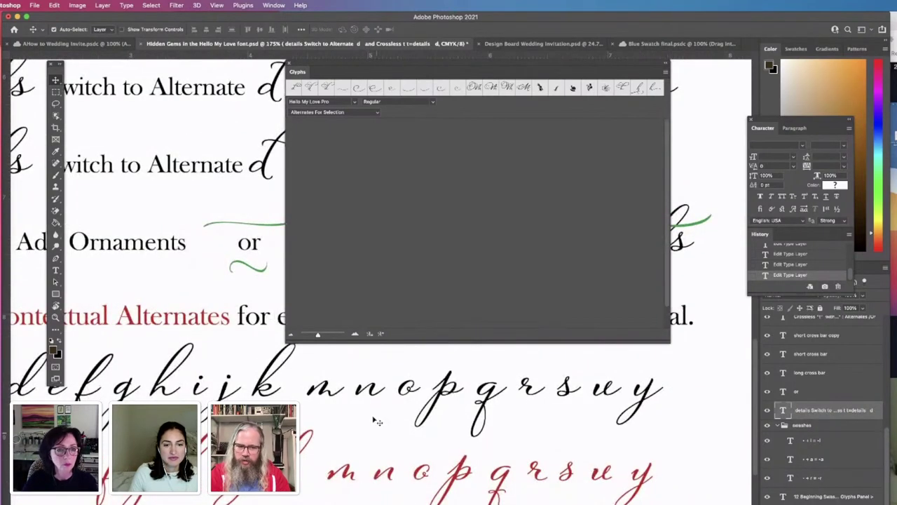
drag(213, 288, 298, 279)
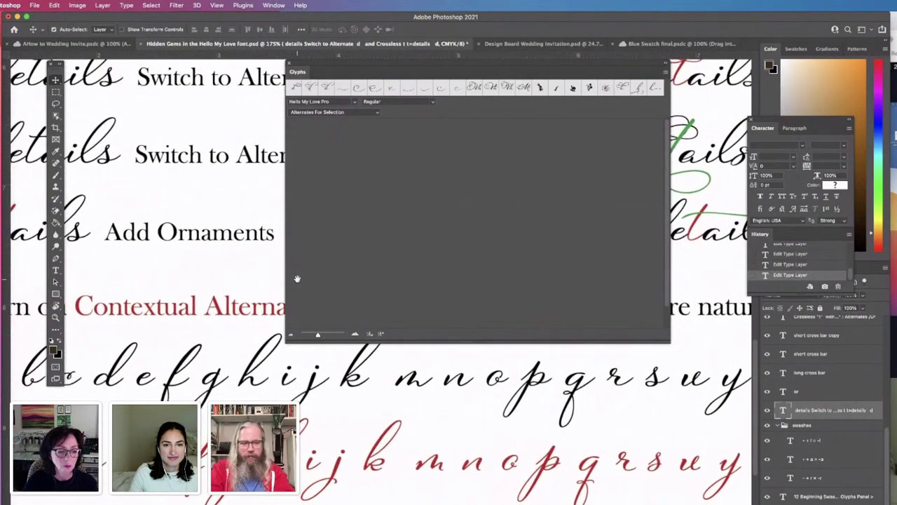
double_click(490, 459)
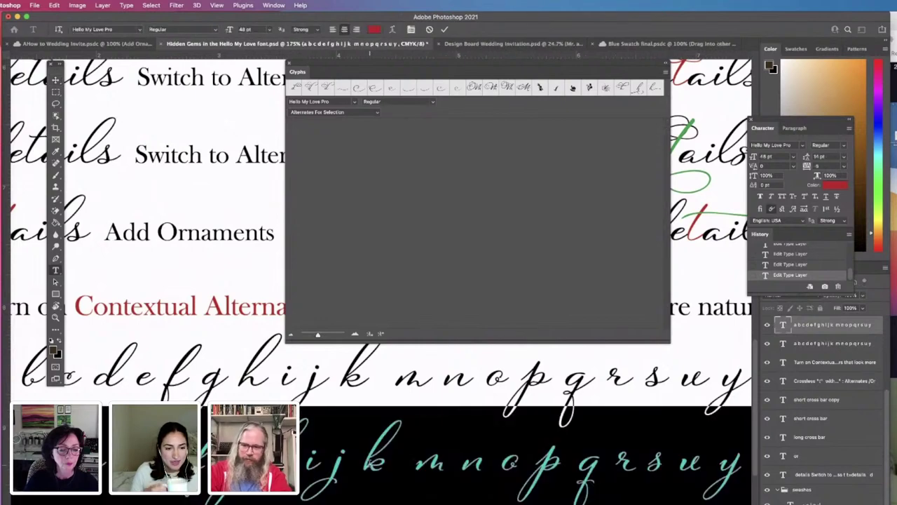
key(Right)
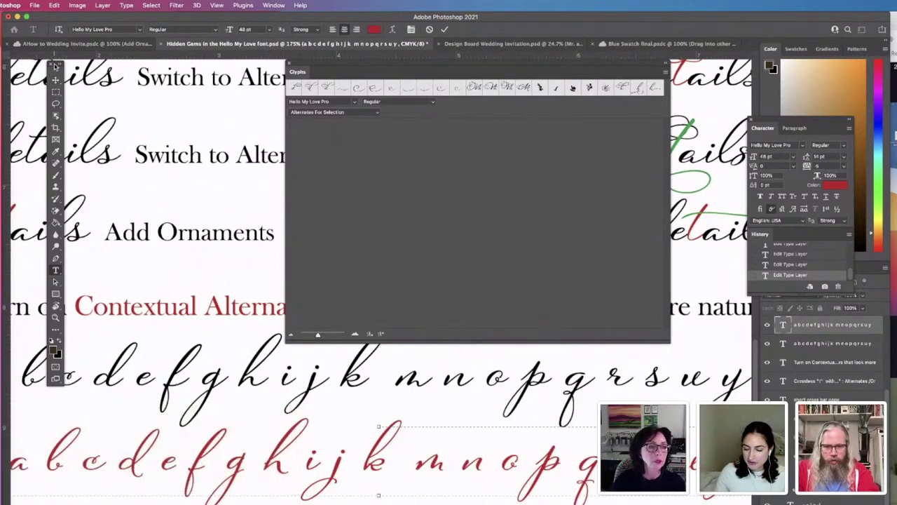
drag(56, 65, 722, 113)
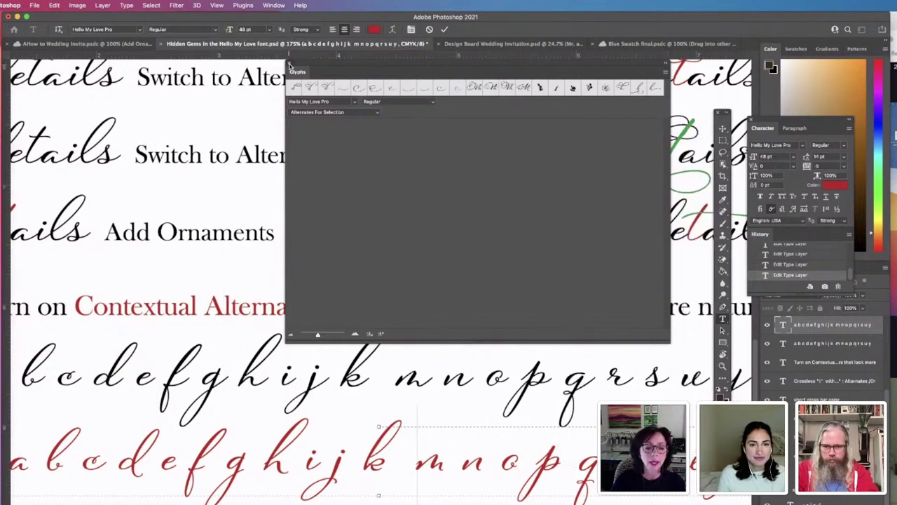
click(290, 65)
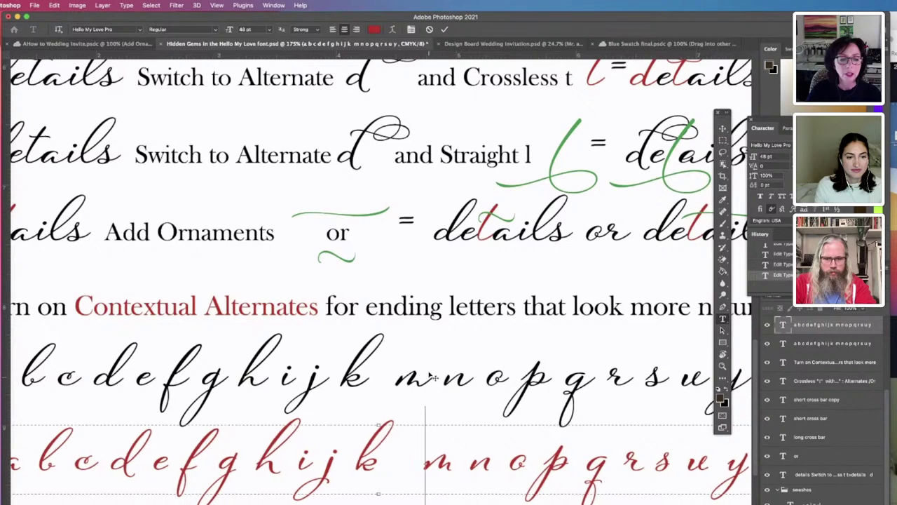
- Move the red alphabet line up closer to the black one, delete an extra space before the "m" and commit the edit
drag(433, 377, 428, 358)
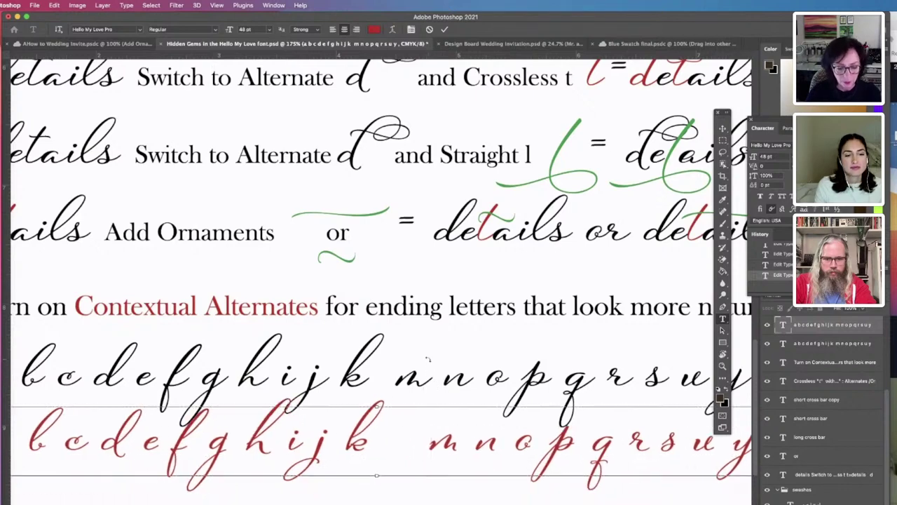
key(BackSpace)
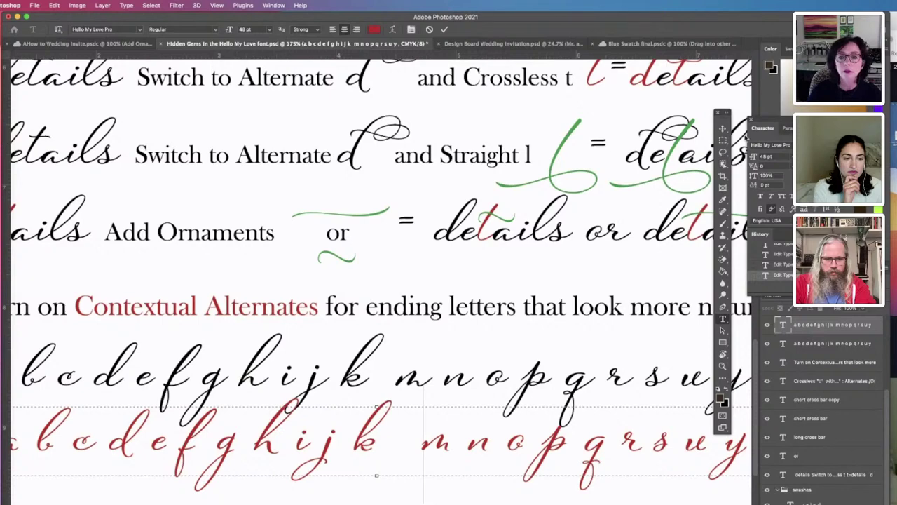
click(723, 129)
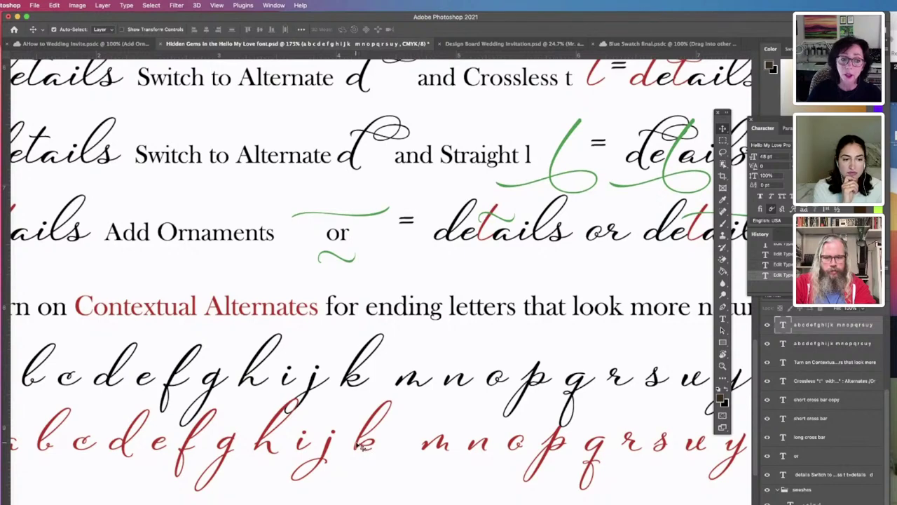
- Float the Character panel over the canvas and turn off Contextual Alternates for the whole red alphabet line
scroll(368, 431, left, 3)
scroll(368, 432, down, 2)
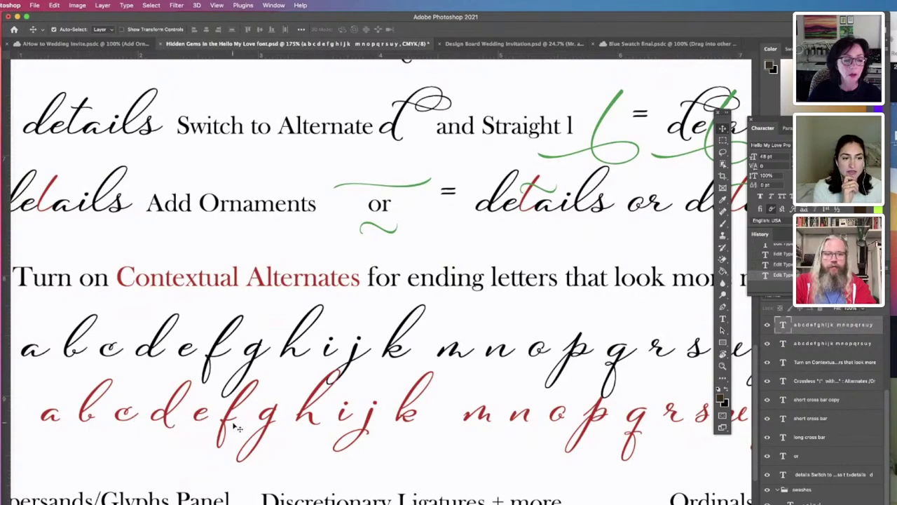
double_click(388, 412)
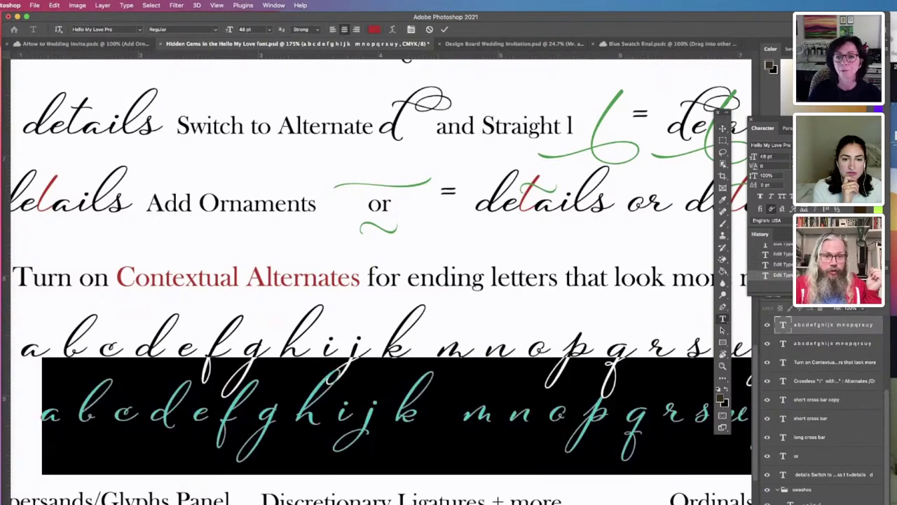
drag(763, 129, 582, 116)
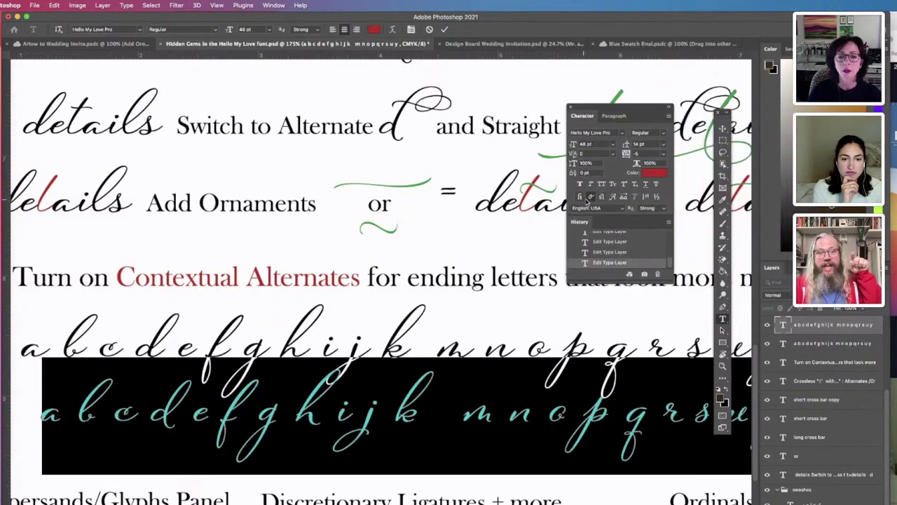
click(591, 197)
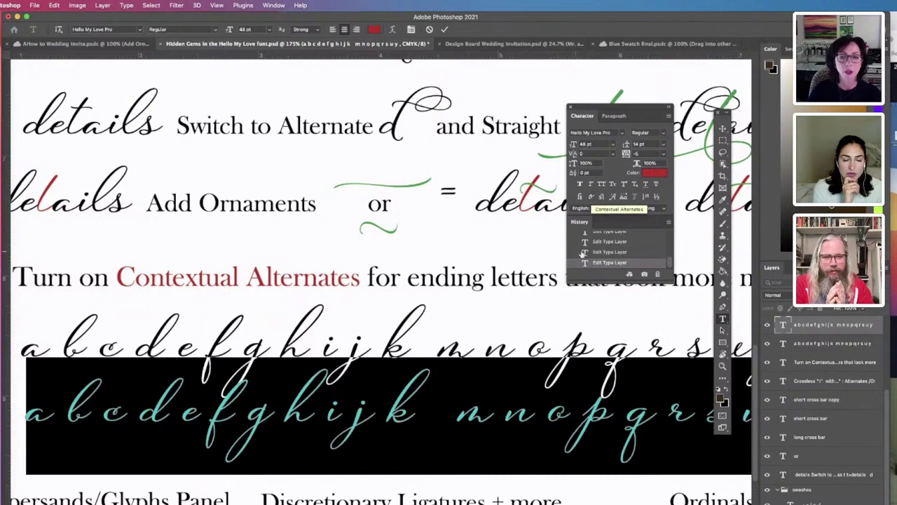
click(722, 130)
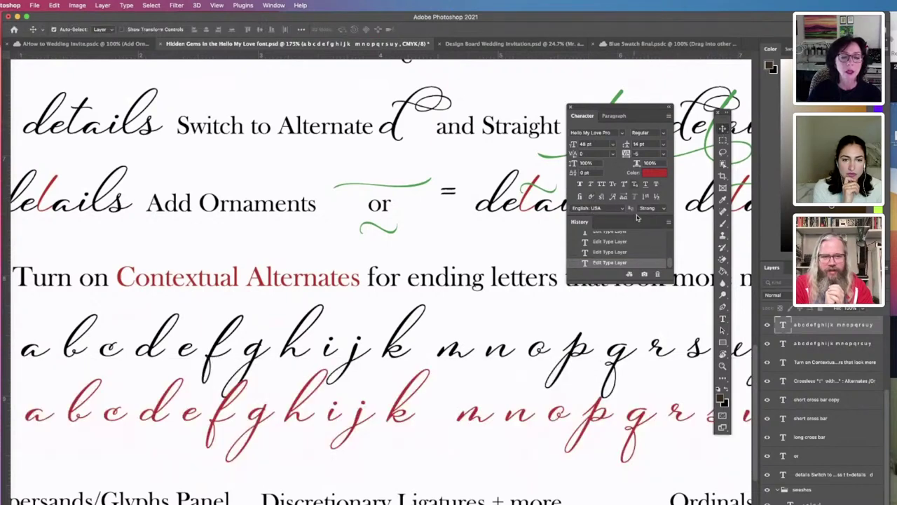
- Move the red alphabet line slightly down and turn Contextual Alternates back on for all its letters
double_click(420, 417)
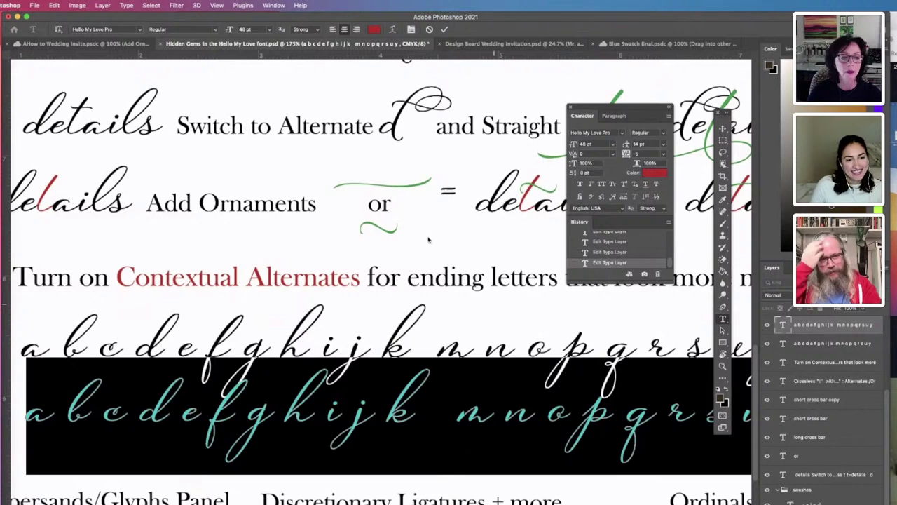
click(725, 129)
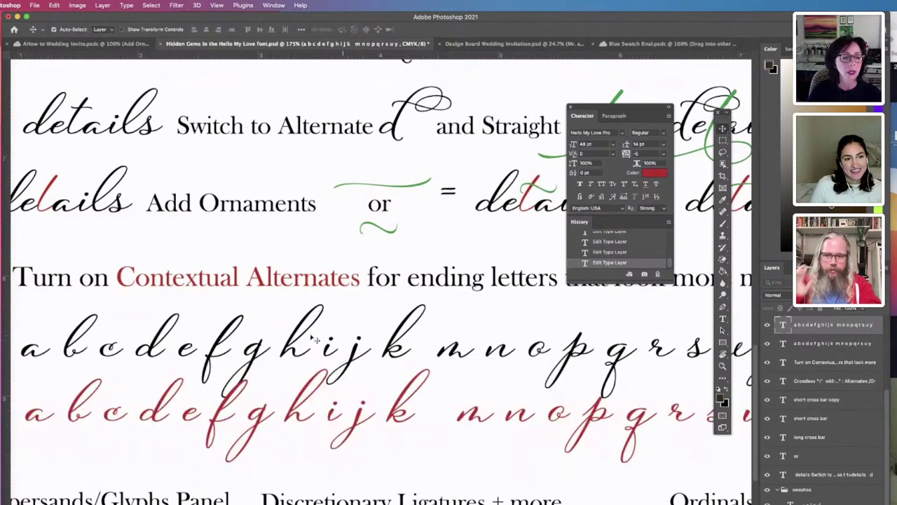
drag(308, 417, 307, 426)
double_click(377, 430)
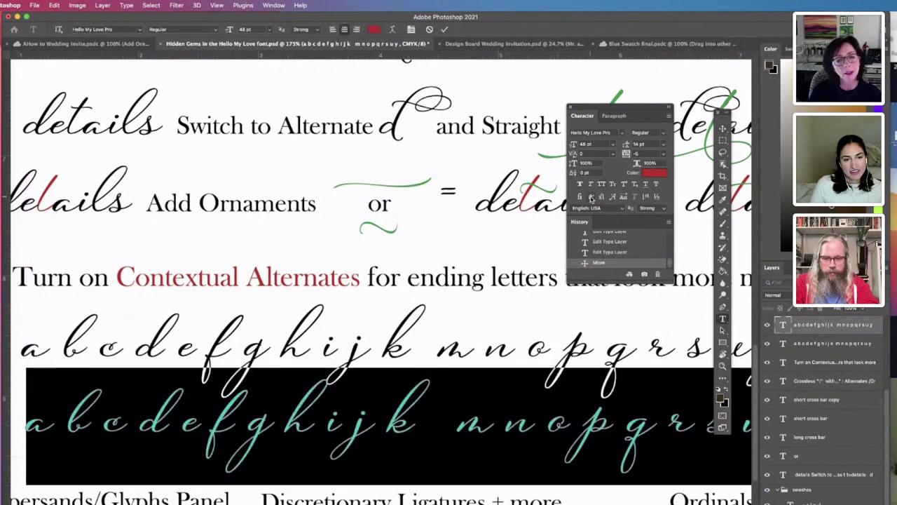
click(591, 199)
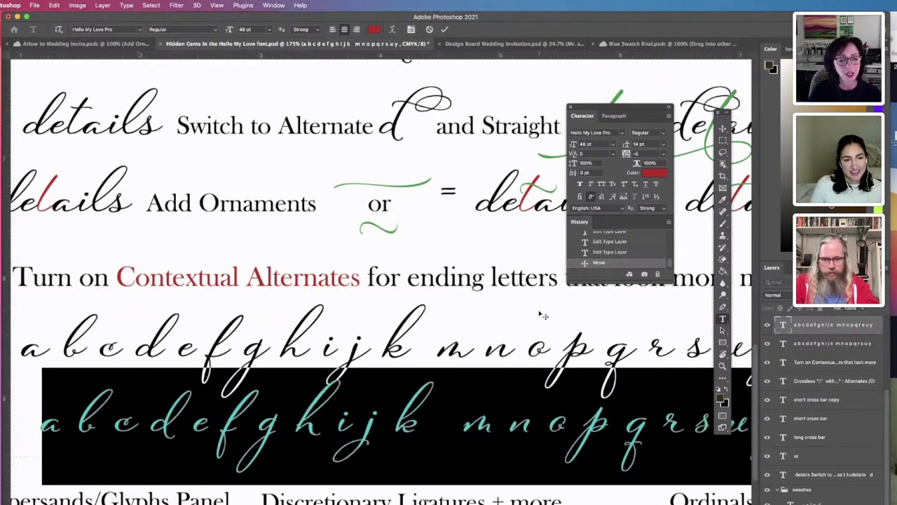
click(723, 129)
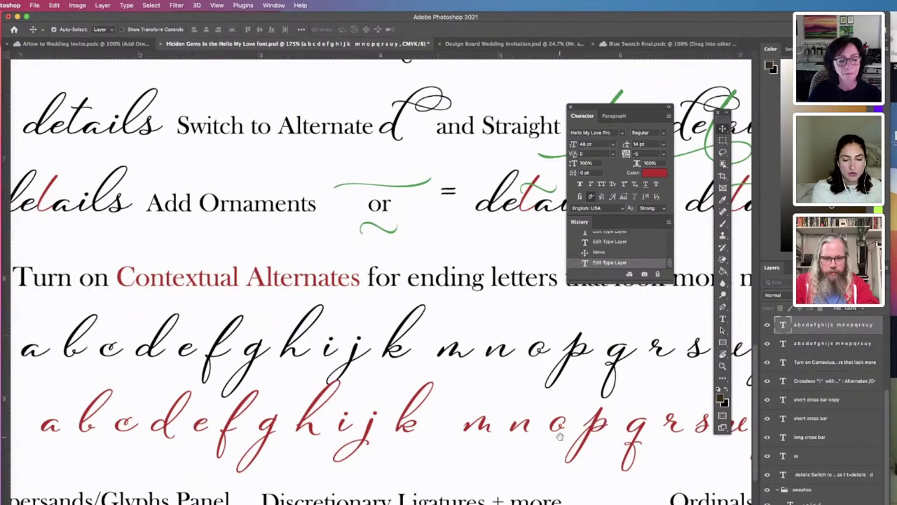
- Select Group 1 and add a new empty layer as the topmost layer inside it
drag(560, 436, 611, 362)
drag(420, 366, 433, 364)
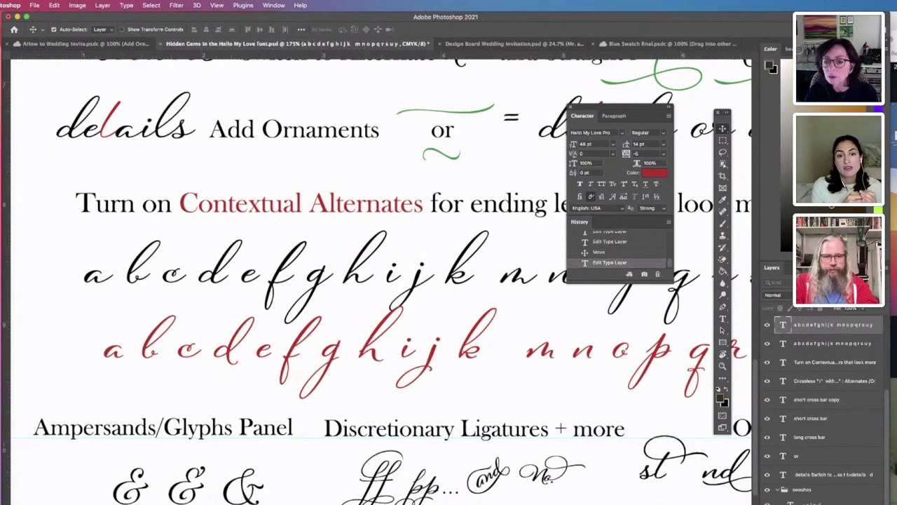
scroll(857, 335, up, 2)
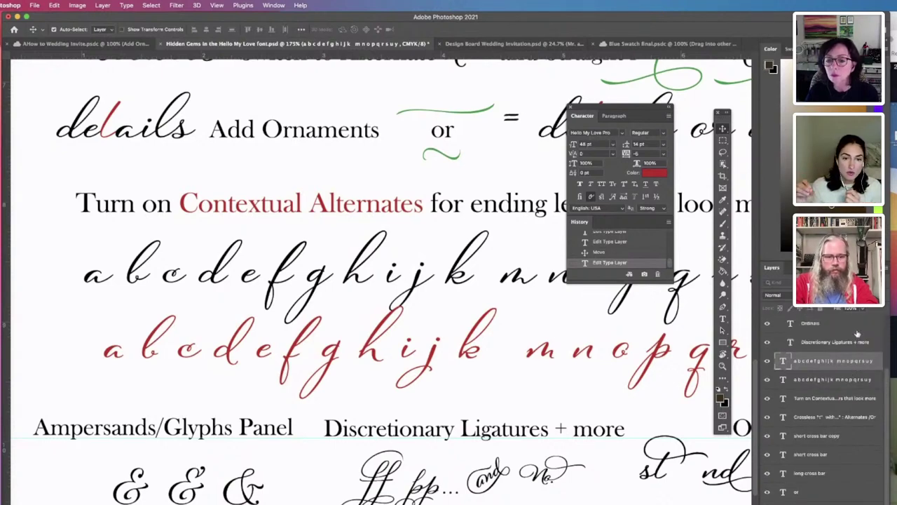
scroll(857, 335, up, 5)
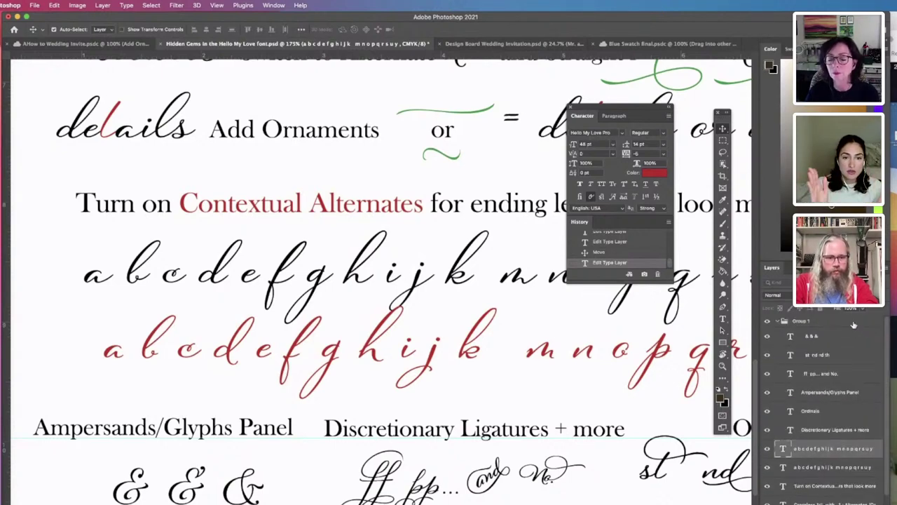
click(854, 321)
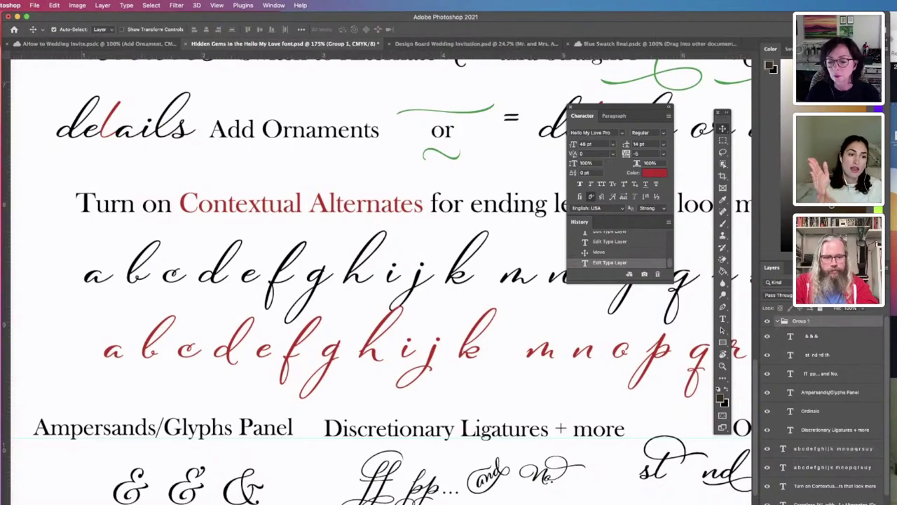
key(ctrl+shift+alt+n)
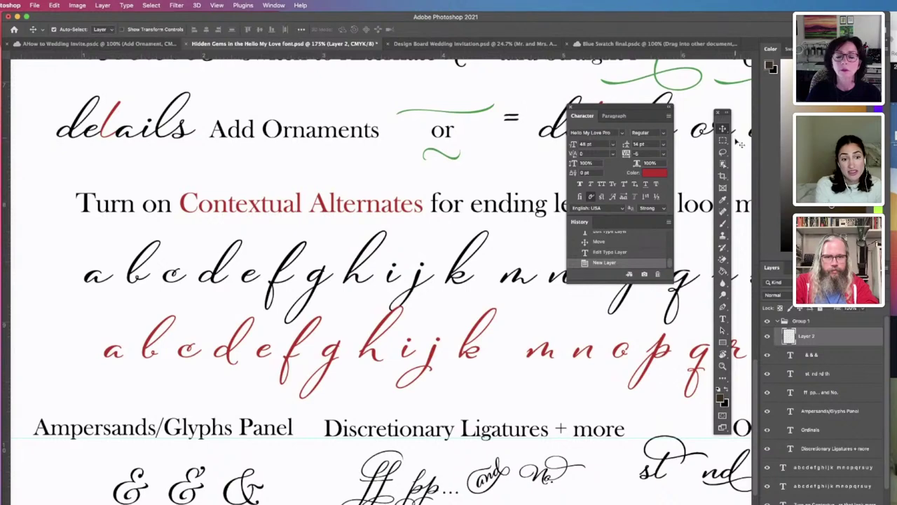
- Add the red text "abba" in a new text box and place it just above the Contextual Alternates heading
click(722, 319)
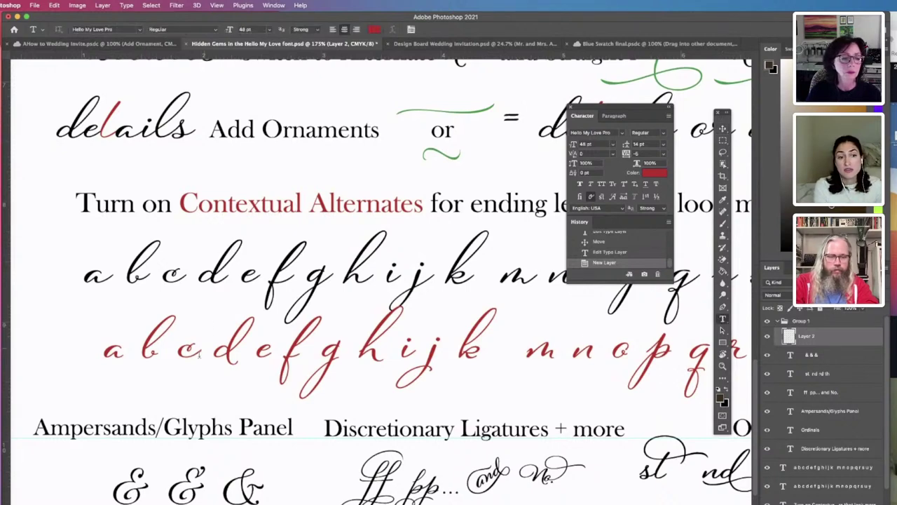
drag(34, 156, 277, 219)
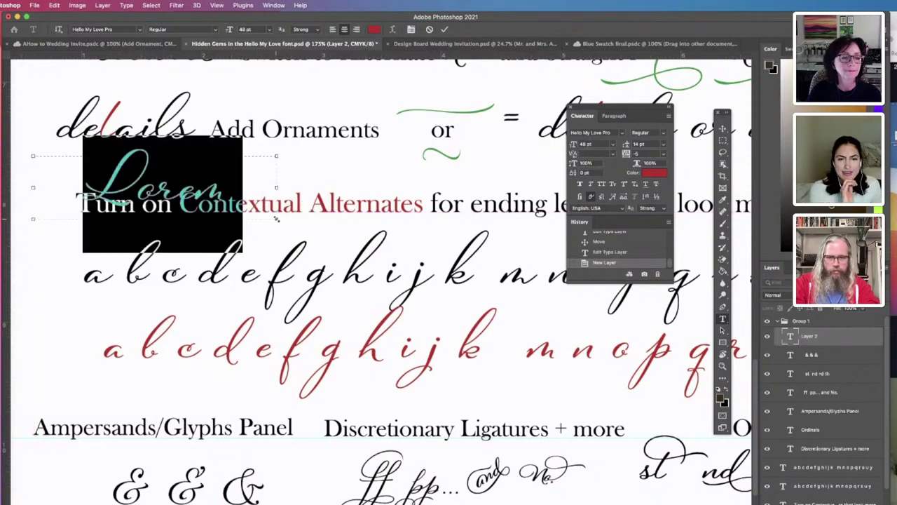
key(BackSpace)
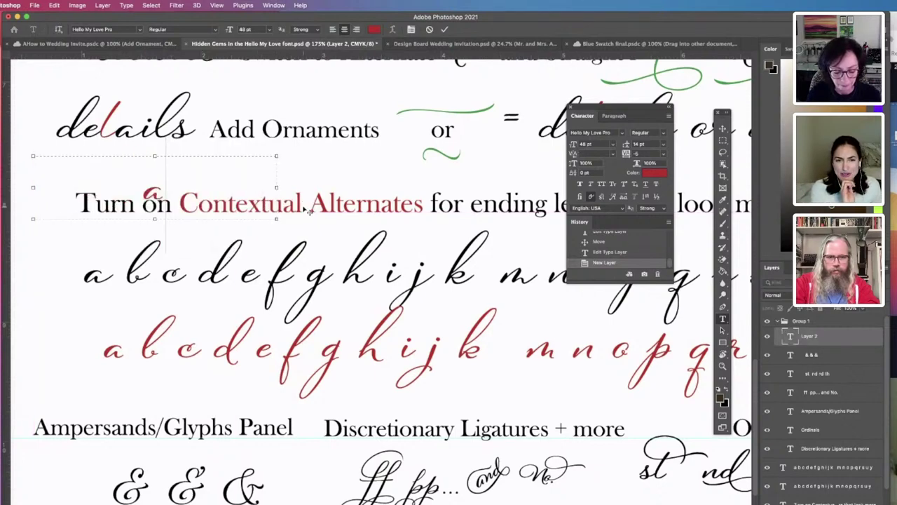
text(abba)
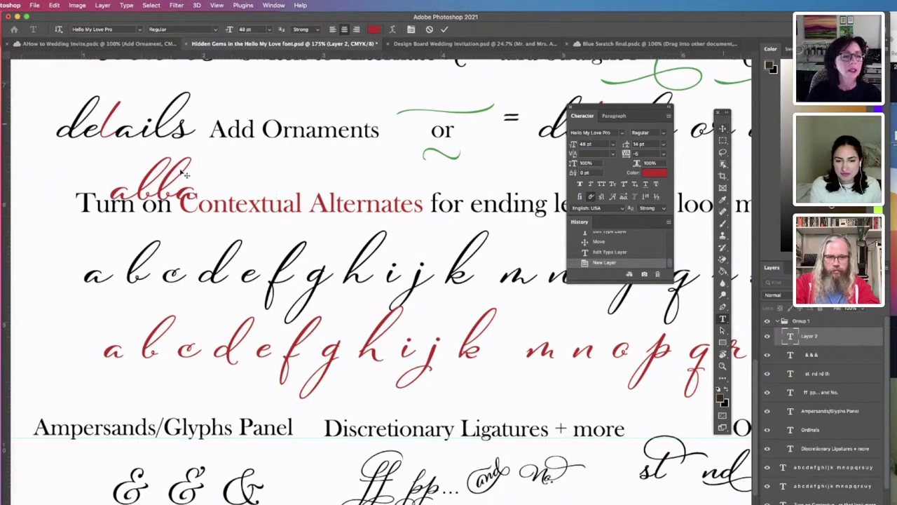
key(Escape)
key(v)
drag(185, 175, 185, 179)
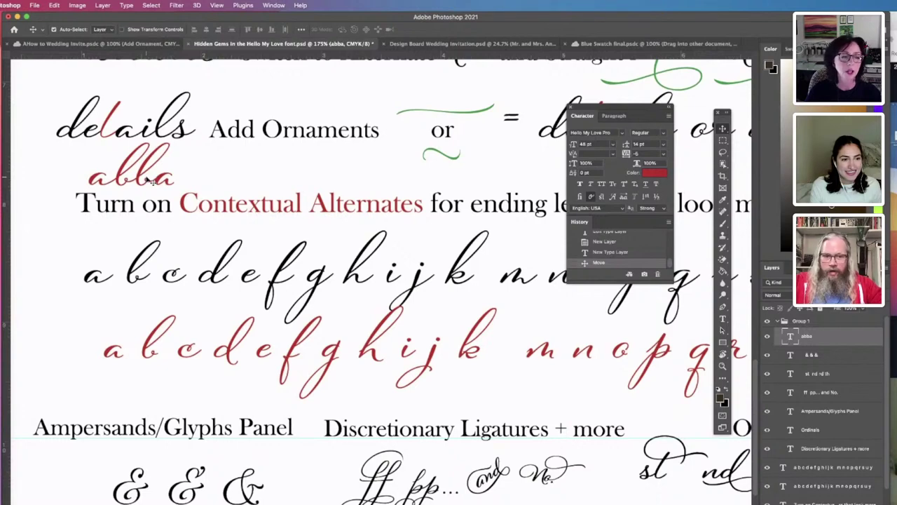
- Turn off Contextual Alternates for only the final "a" of "abba" and commit the edit
double_click(167, 181)
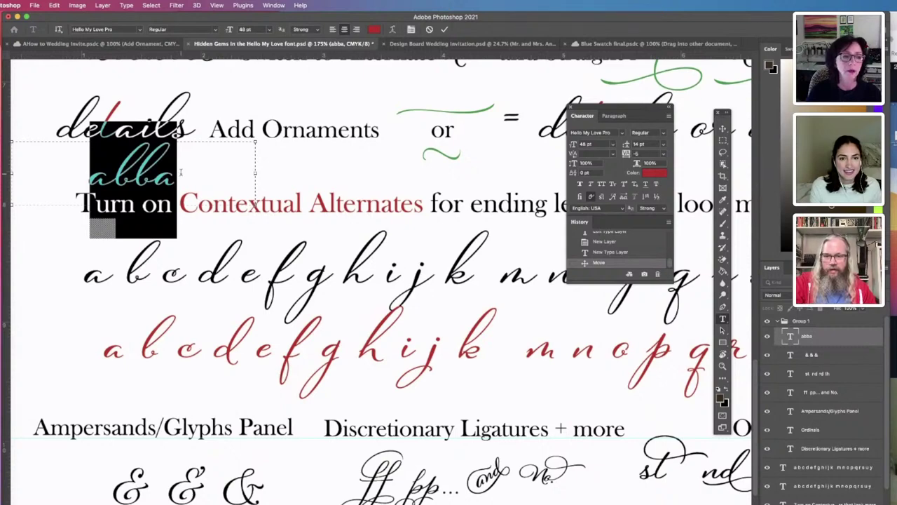
click(178, 170)
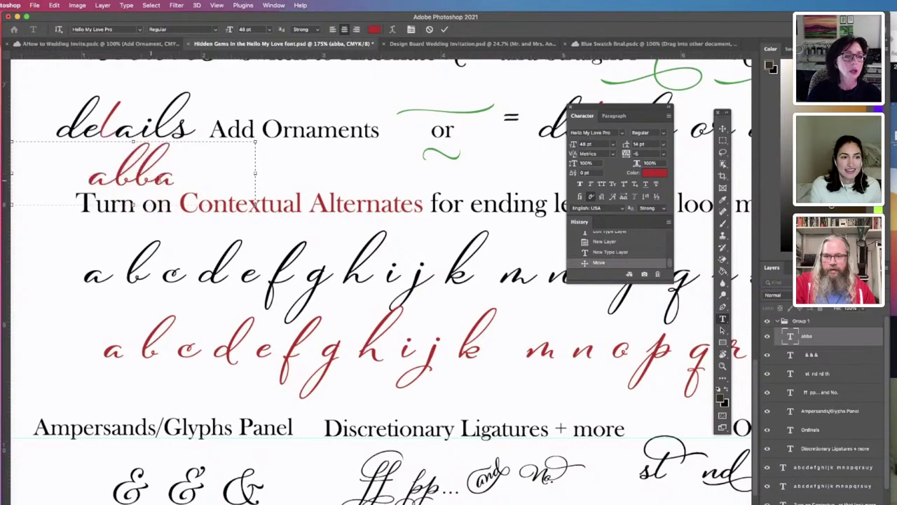
key(shift+Left)
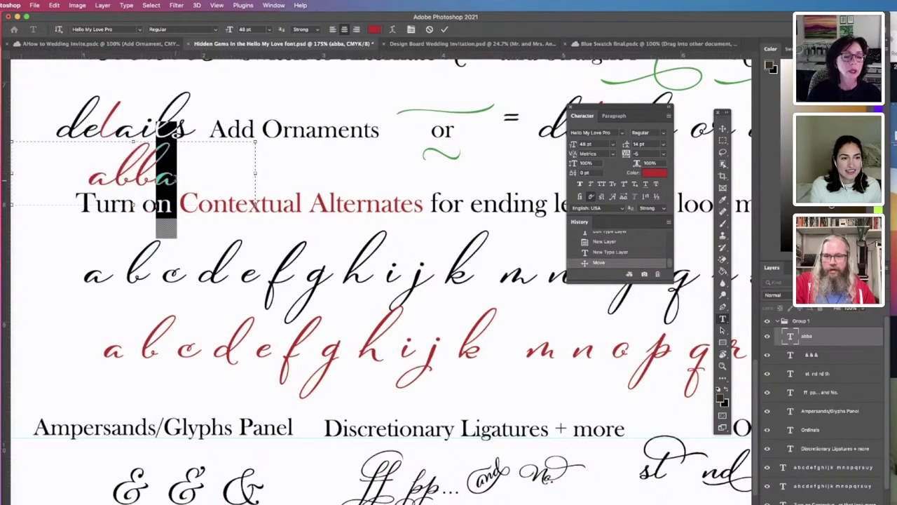
click(593, 199)
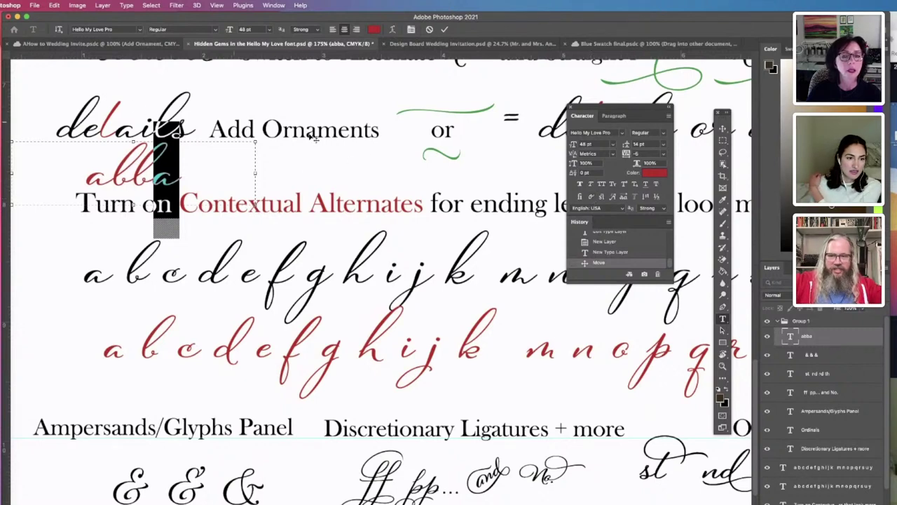
click(722, 129)
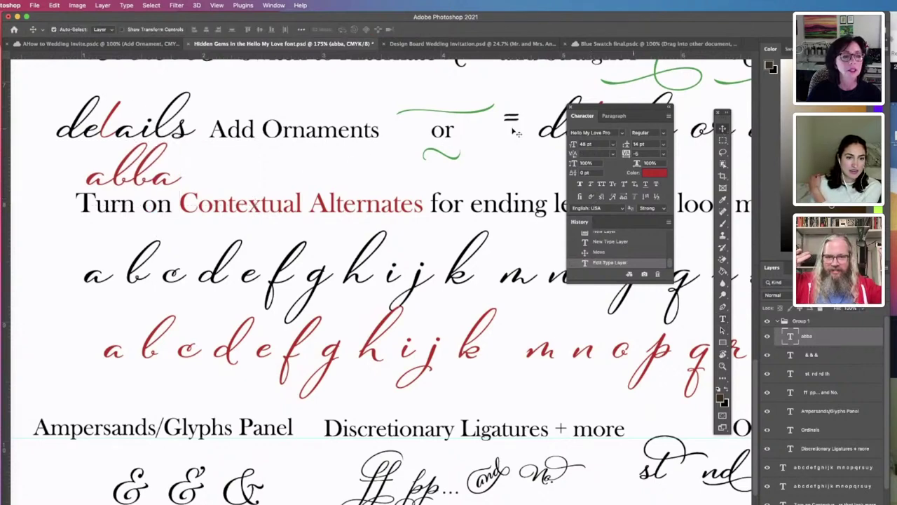
- Turn Contextual Alternates back on for the final "a" of "abba" and hide that text layer
double_click(178, 179)
click(179, 180)
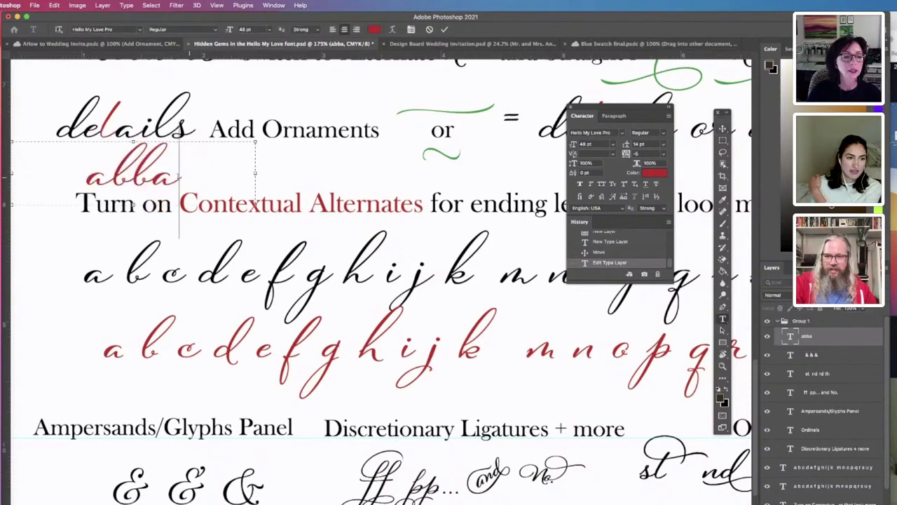
key(shift+Left)
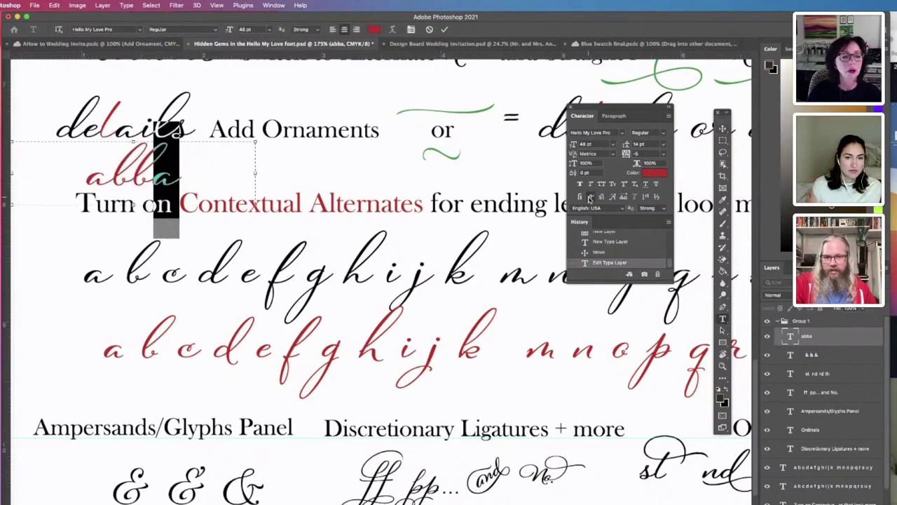
click(589, 198)
click(722, 129)
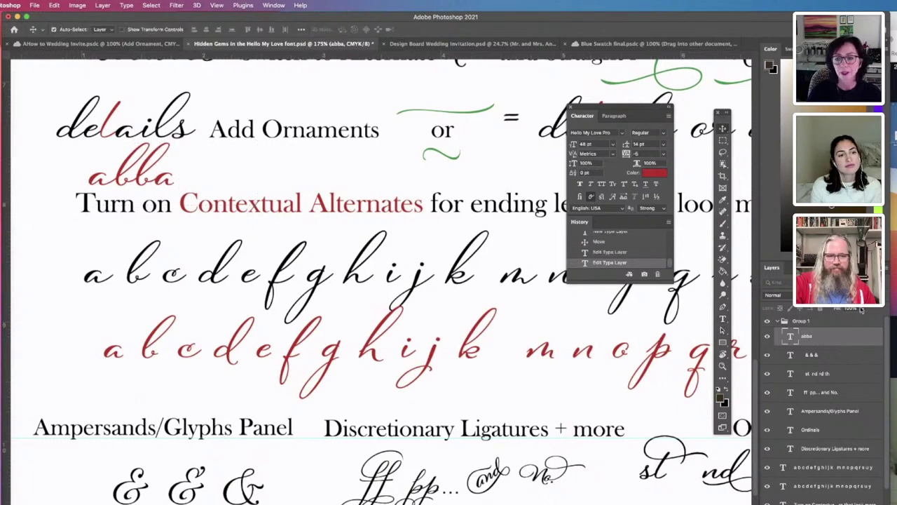
click(767, 337)
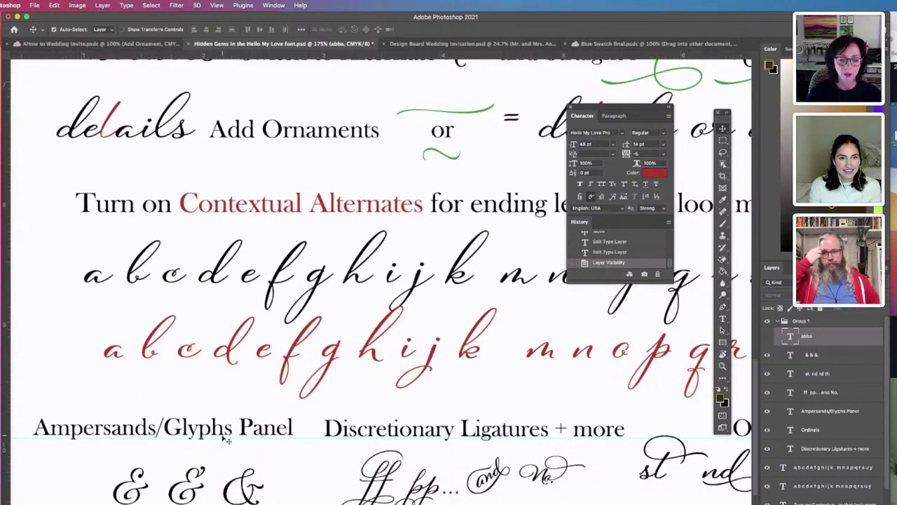
- Examine the ampersand, discretionary ligature and ordinal samples below the red alphabet line
scroll(378, 281, right, 5)
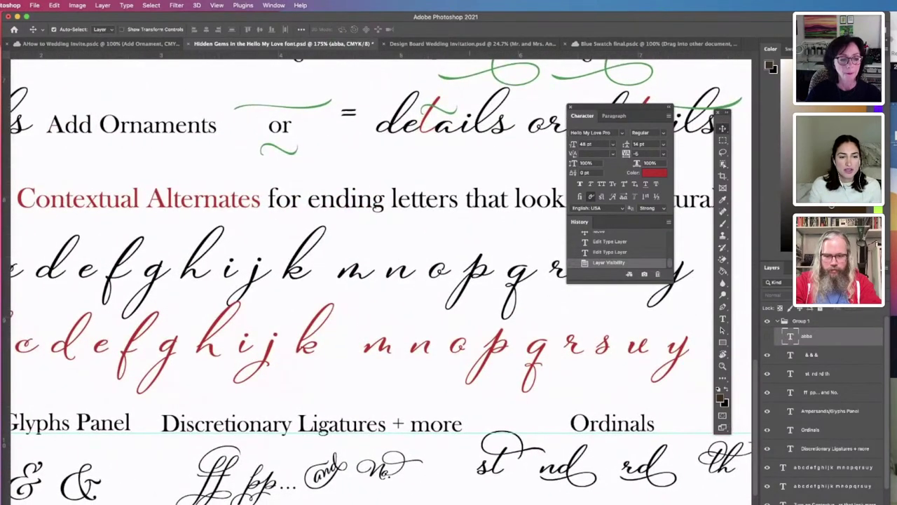
click(484, 428)
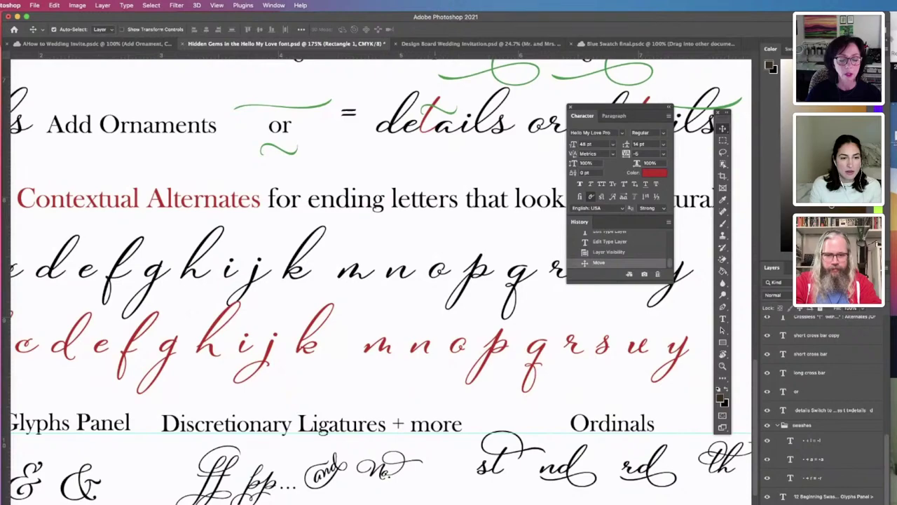
drag(446, 504, 583, 310)
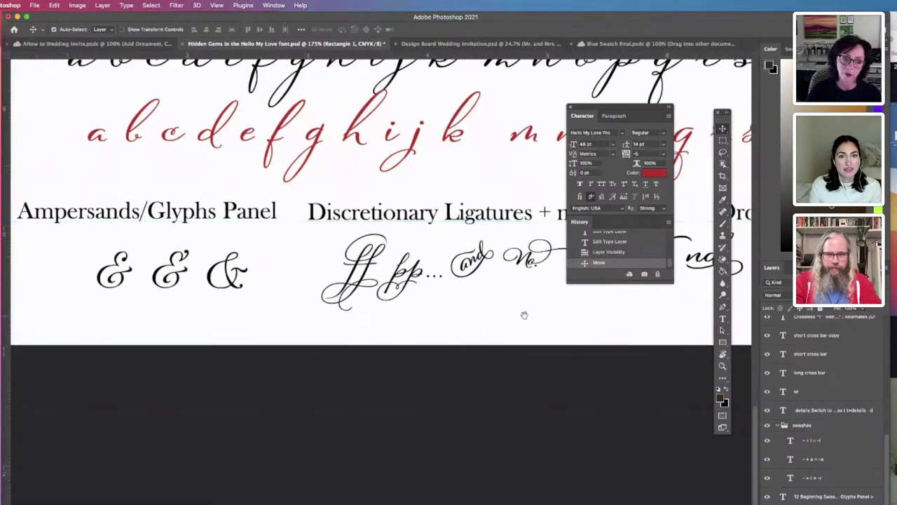
drag(525, 315, 324, 307)
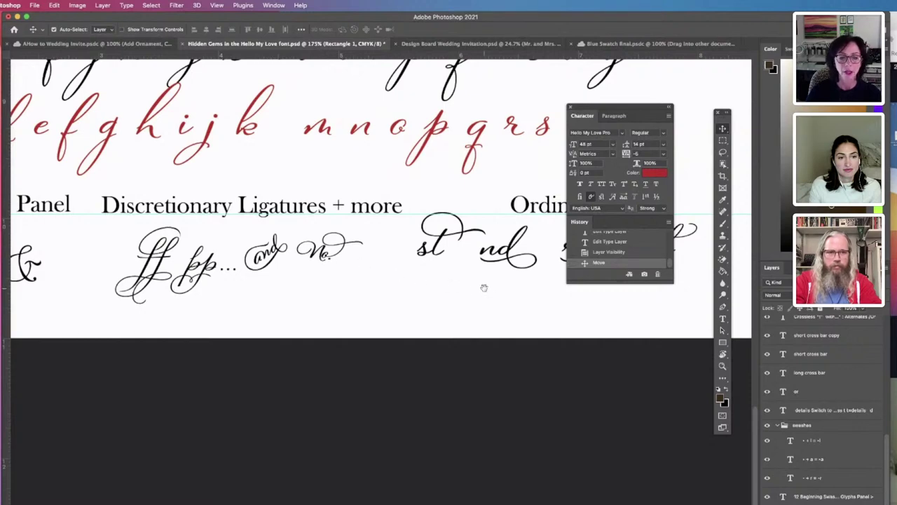
drag(484, 288, 325, 296)
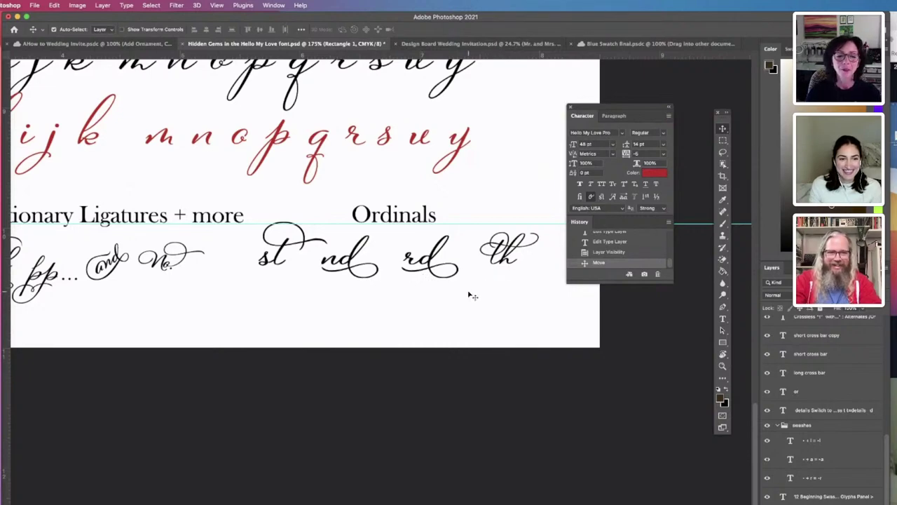
mouse_move(495, 305)
mouse_down()
mouse_move(526, 327)
mouse_move(497, 318)
mouse_up()
- Bring up Hello My Love Pro's glyphs and filter them to Discretionary Ligatures
click(126, 6)
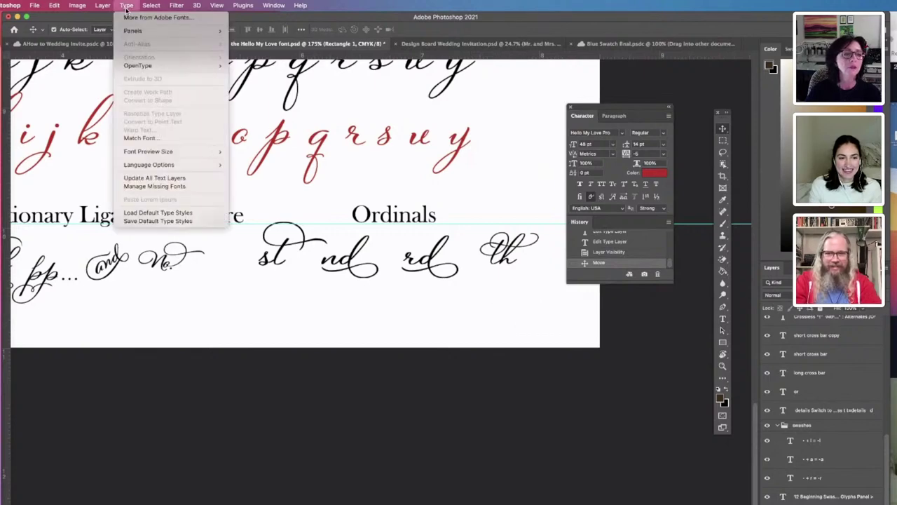
mouse_move(132, 31)
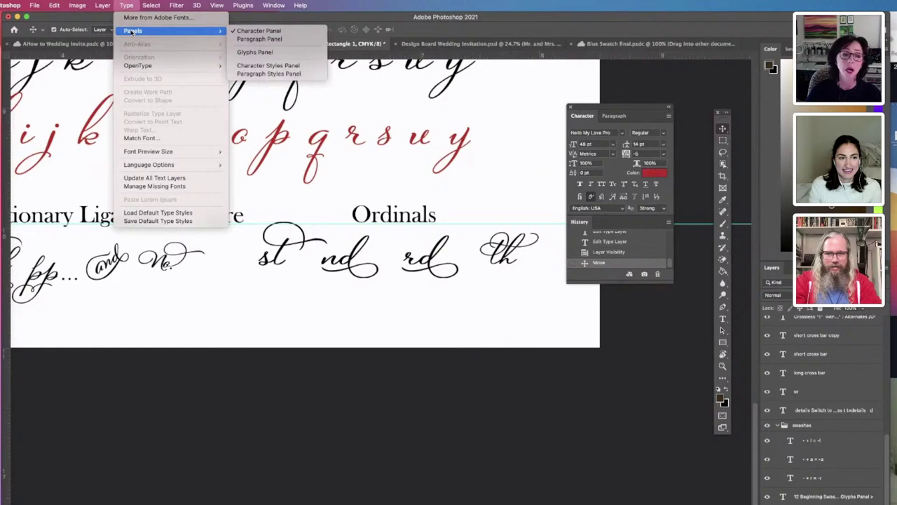
click(254, 51)
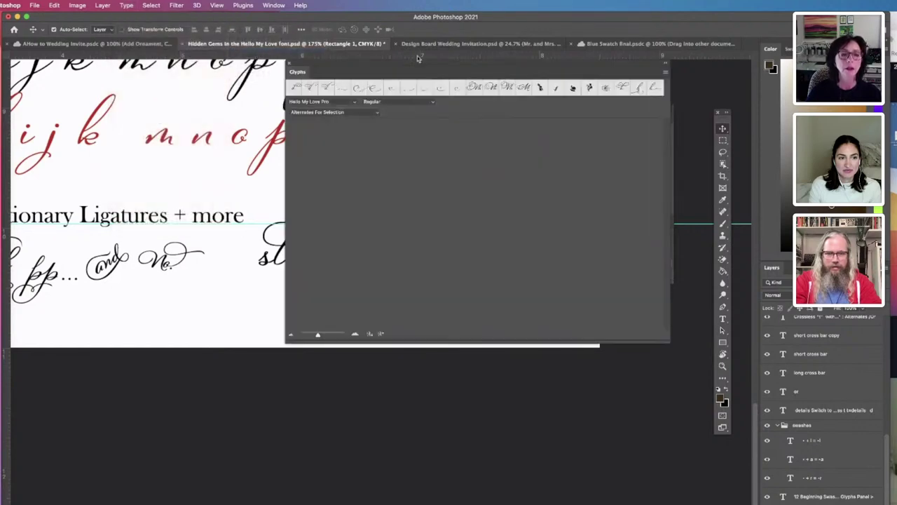
click(376, 113)
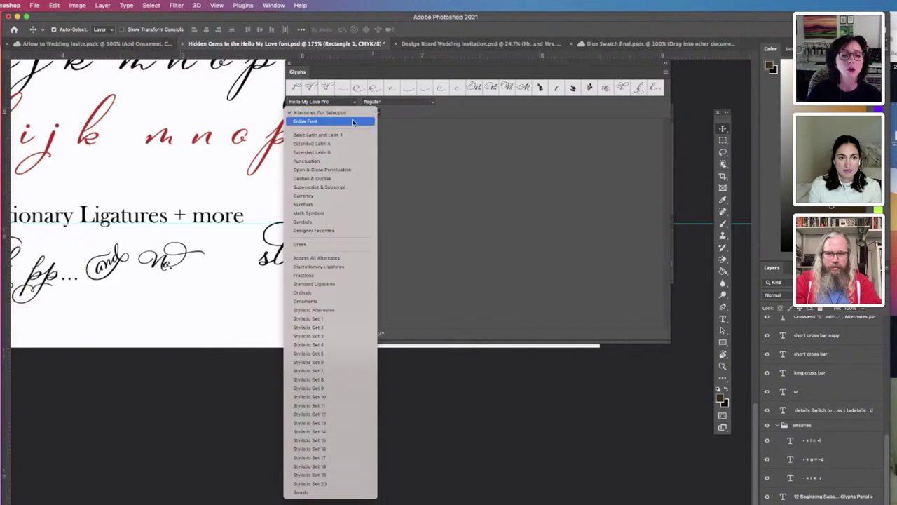
click(340, 267)
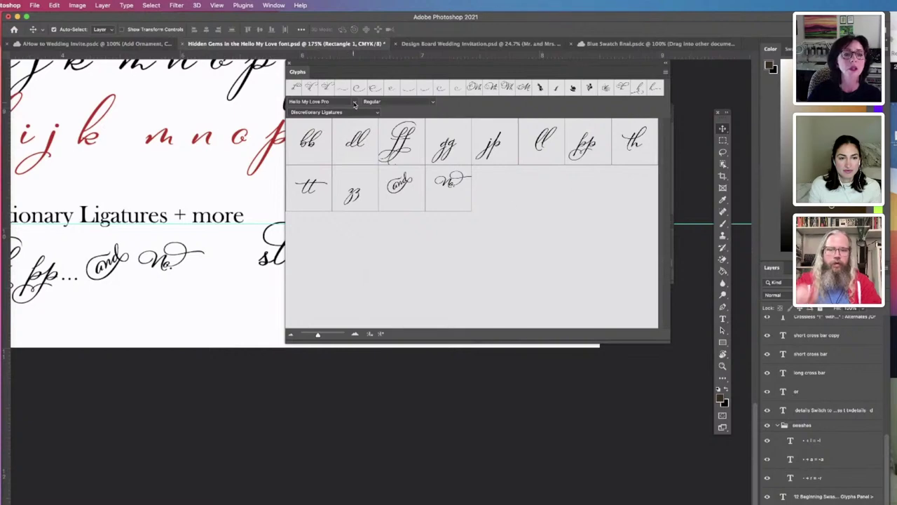
- View the font's Standard Ligatures glyphs and its Ordinals glyphs
click(378, 114)
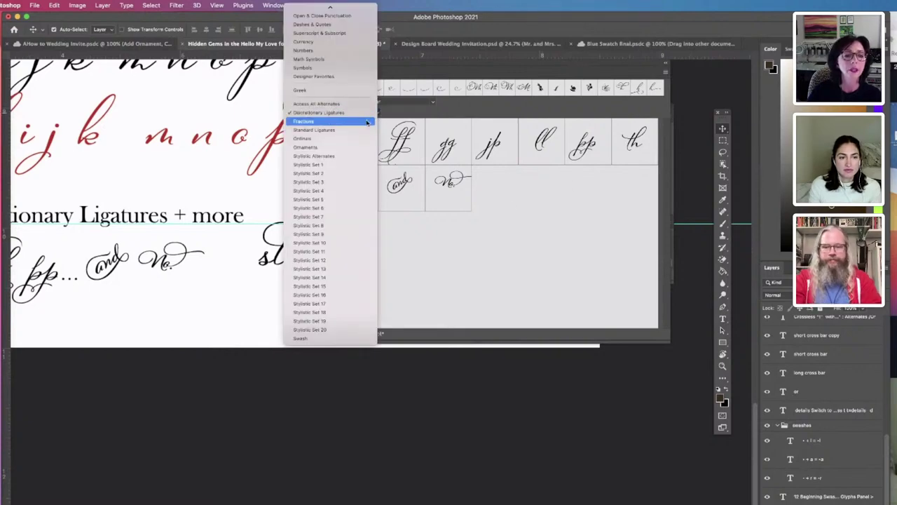
click(359, 129)
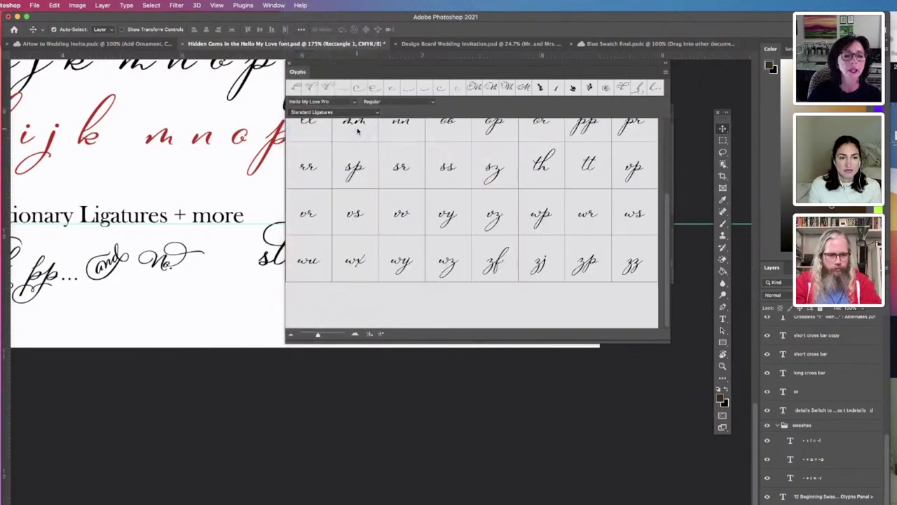
click(353, 104)
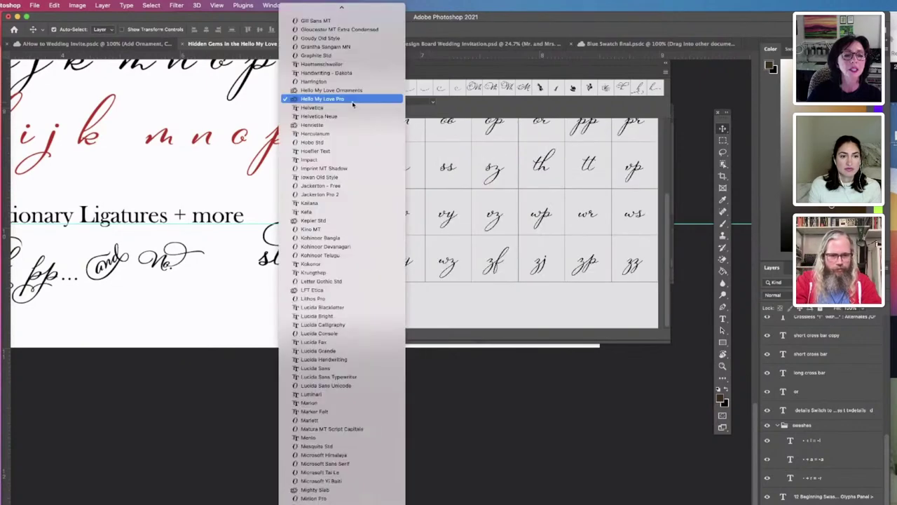
click(355, 106)
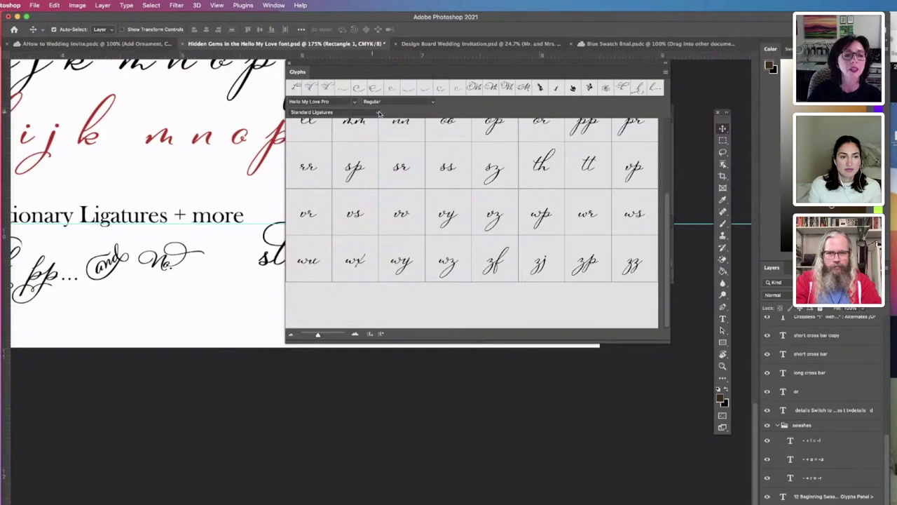
click(376, 114)
click(348, 122)
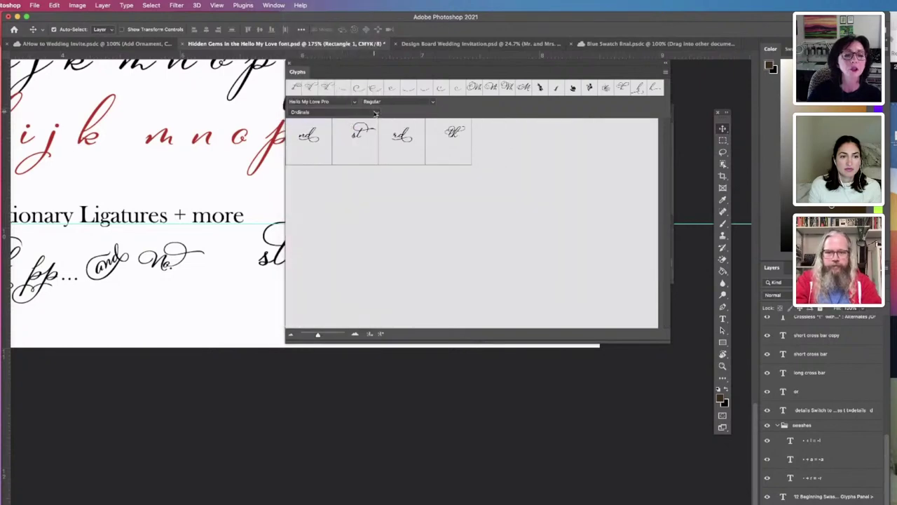
- View the font's Ornaments glyphs and its Stylistic Set 1 glyphs
click(377, 115)
click(357, 122)
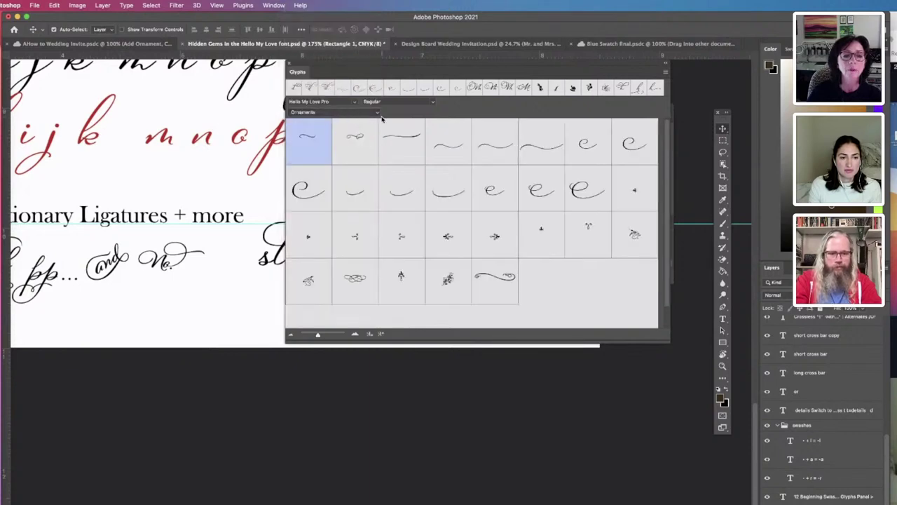
click(378, 116)
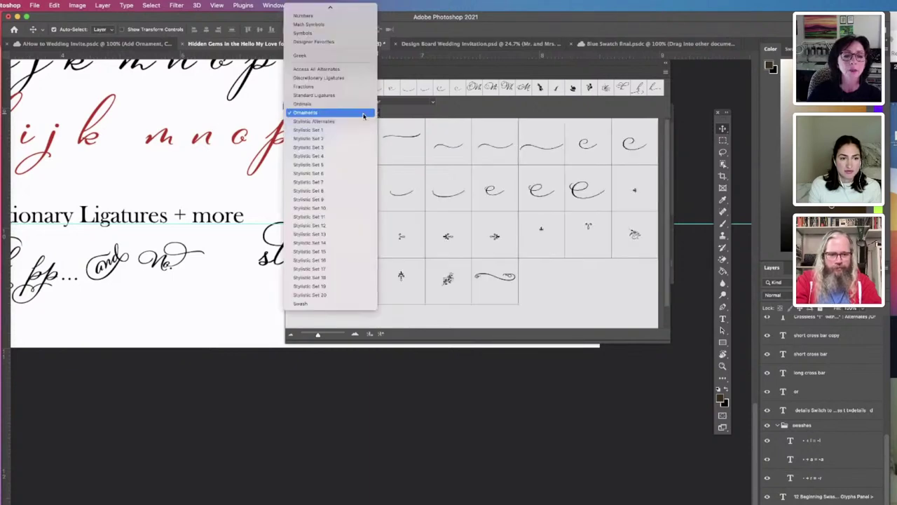
click(337, 135)
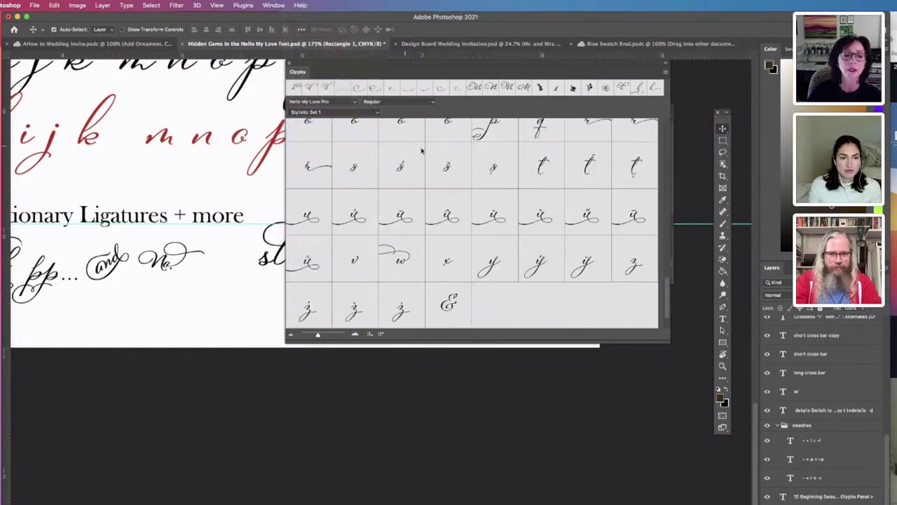
- Browse the Stylistic Set 2 glyphs from the lowercase alternates back up to the capitals
click(377, 115)
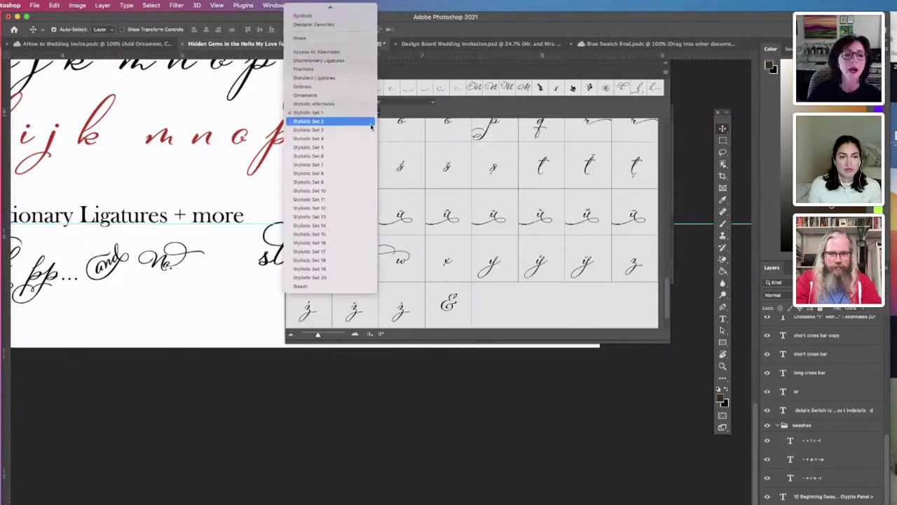
click(371, 124)
scroll(512, 188, up, 5)
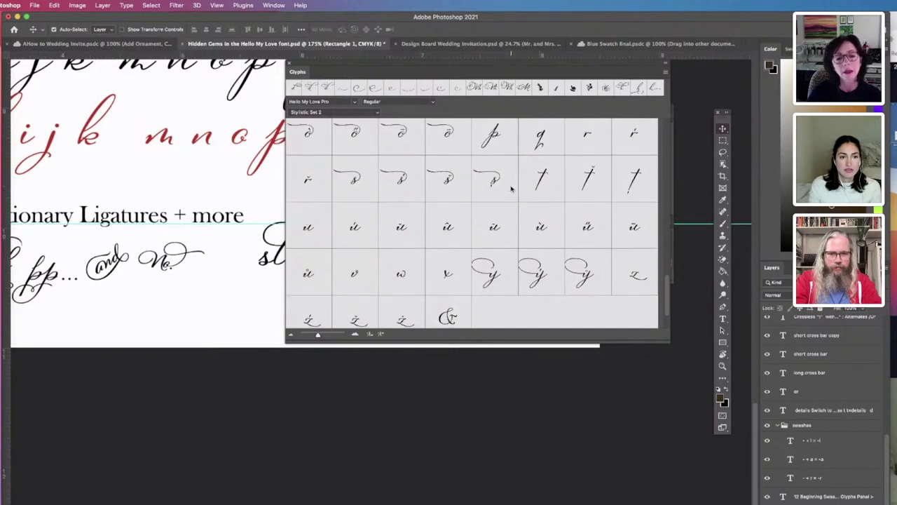
scroll(511, 188, up, 5)
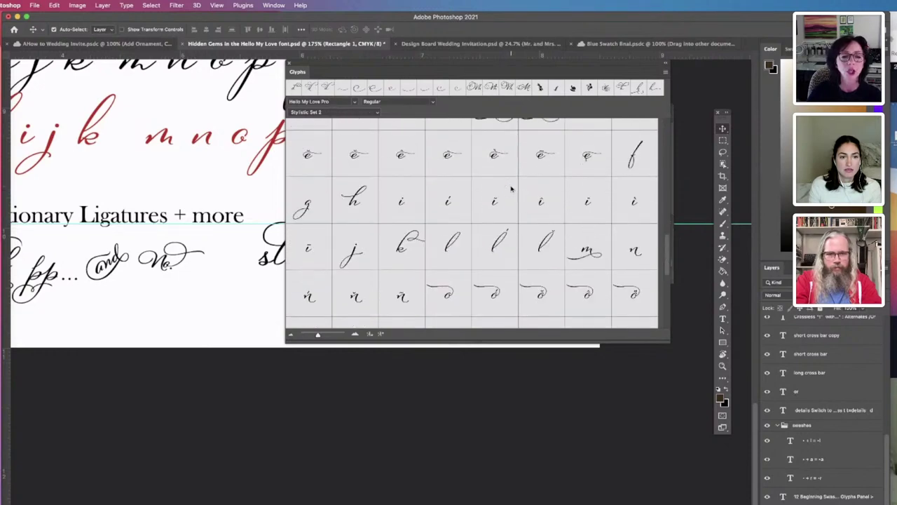
scroll(511, 188, up, 6)
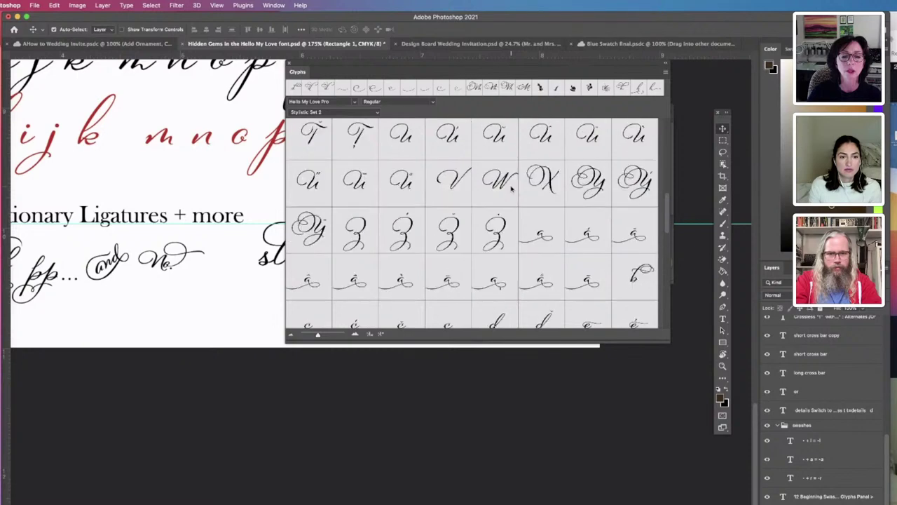
scroll(512, 188, up, 1)
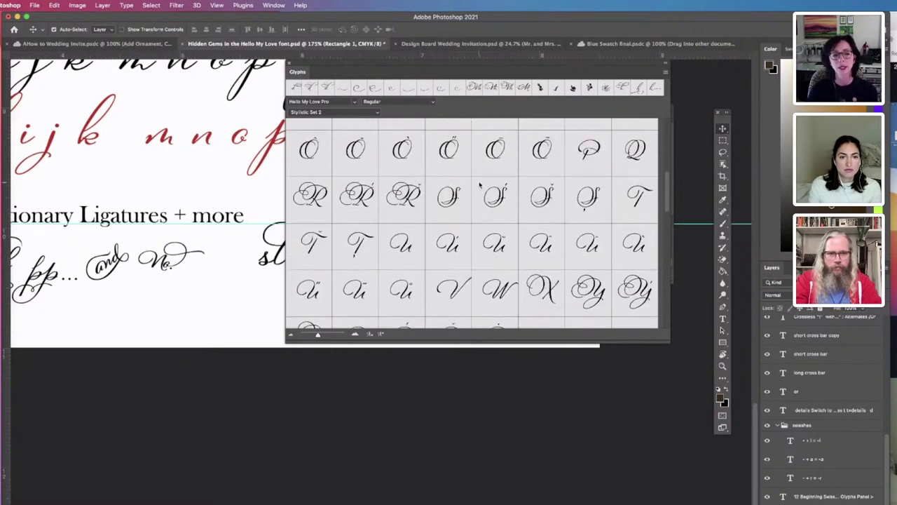
- Browse the font's Swash capitals up to the letter A and close the glyph browser
click(377, 113)
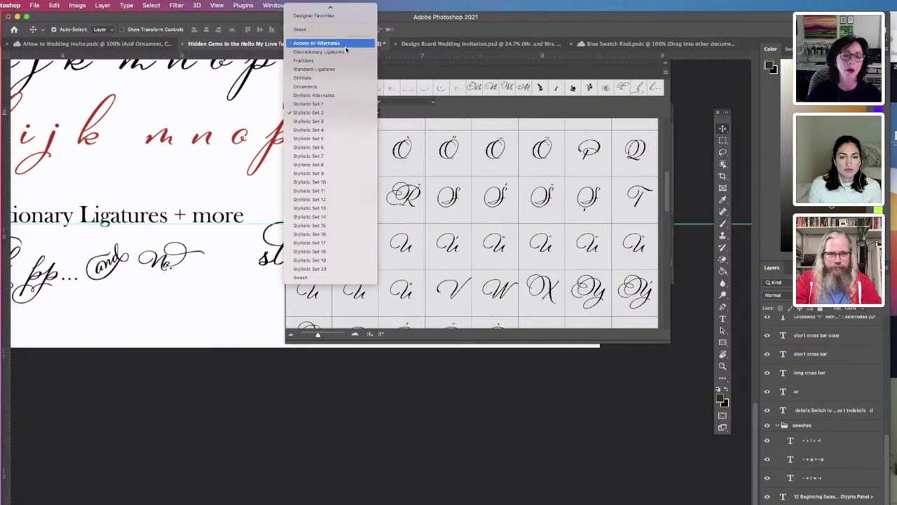
click(357, 281)
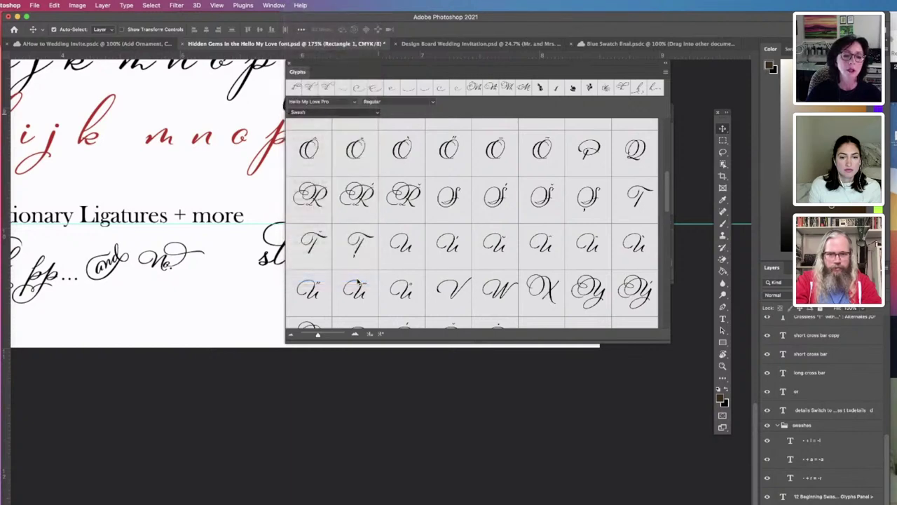
scroll(461, 270, down, 1)
scroll(553, 240, up, 5)
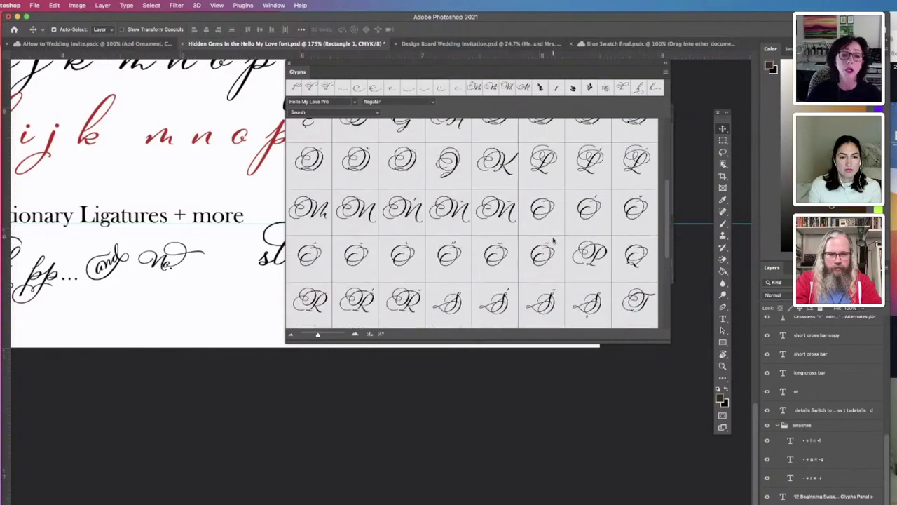
scroll(553, 240, up, 1)
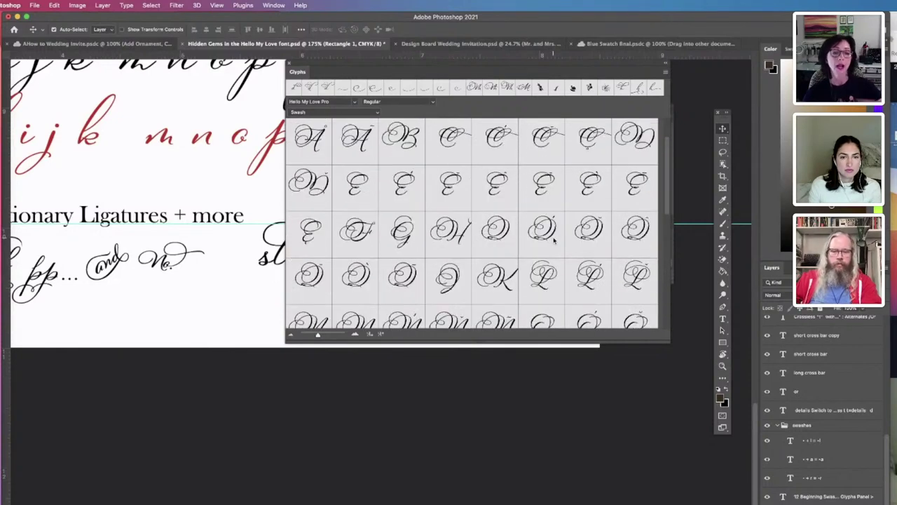
scroll(553, 239, up, 1)
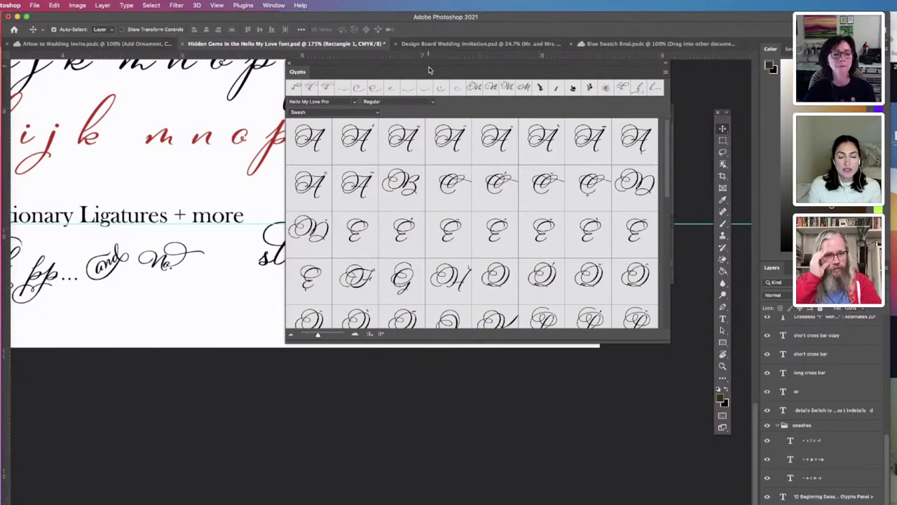
click(290, 66)
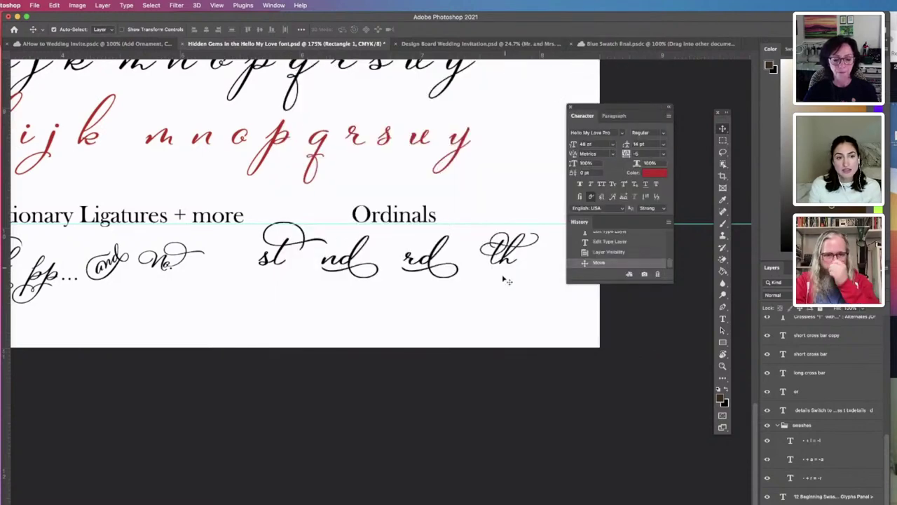
drag(497, 309, 617, 504)
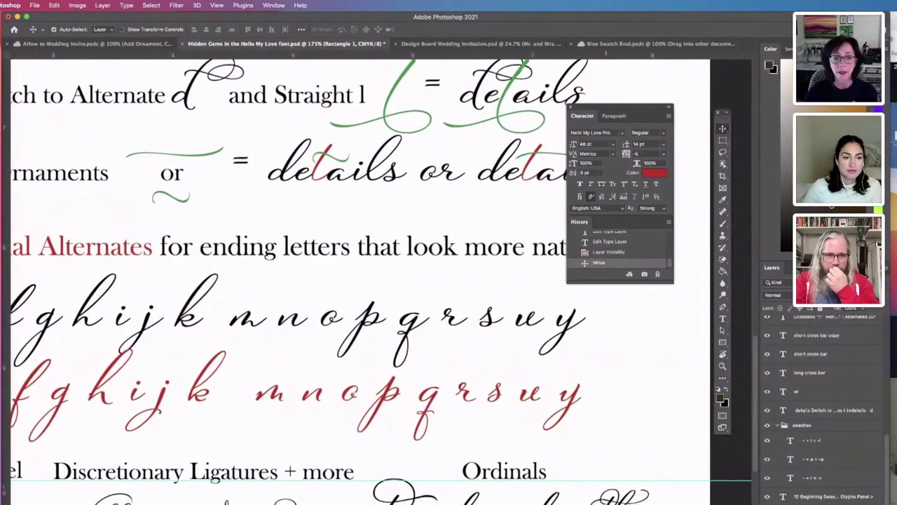